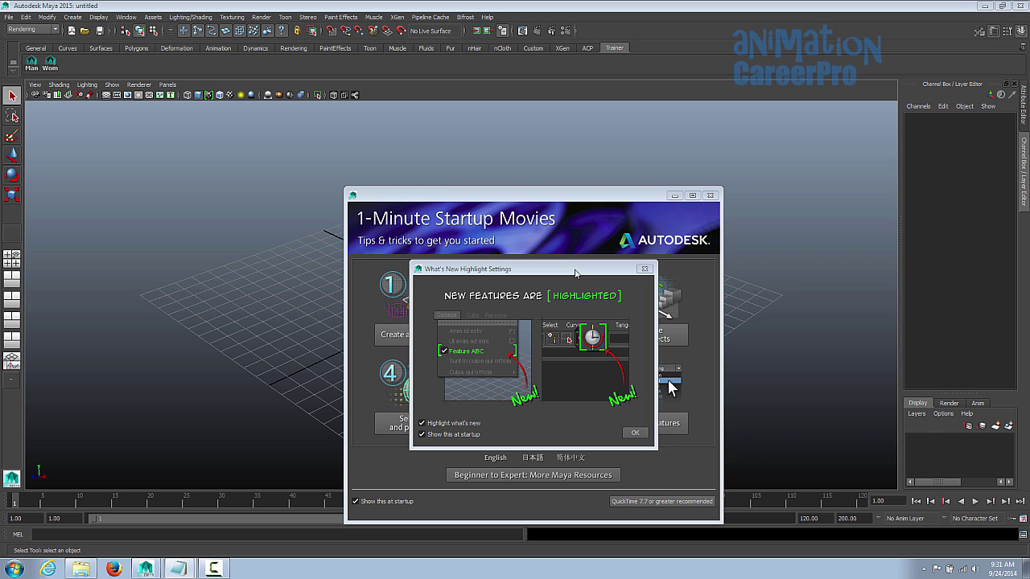
Close the What's New Highlight Settings and 1-Minute Startup Movies windows
left_click_drag(575, 273, 597, 293)
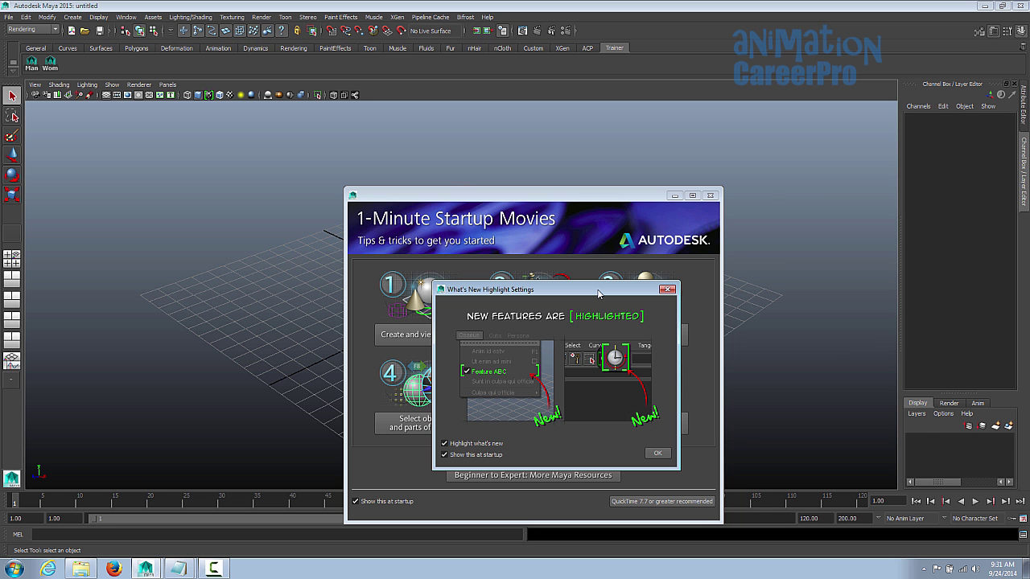
left_click(667, 289)
left_click(709, 195)
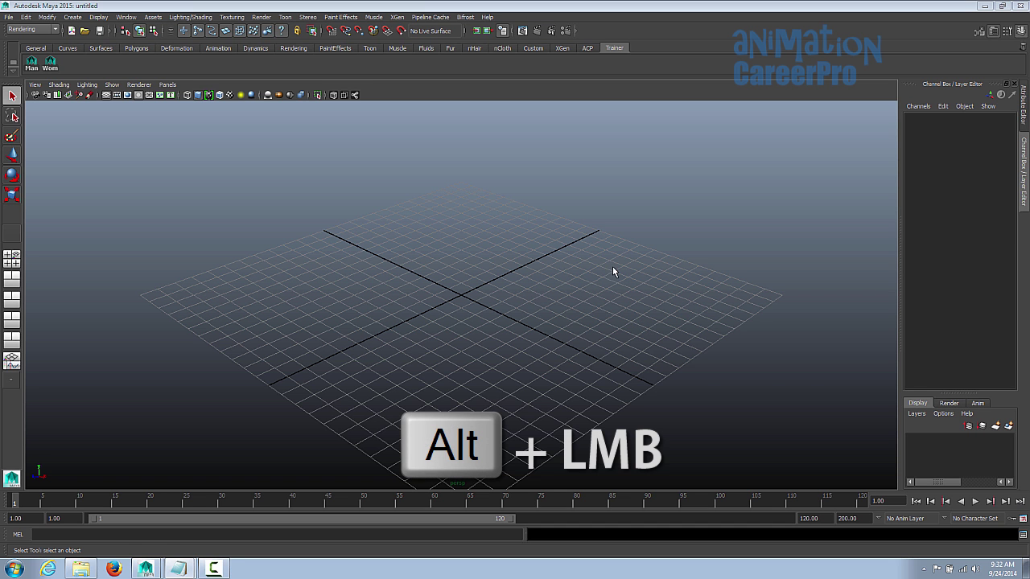
Examine the empty grid by orbiting, panning and zooming the perspective view
key("alt")
left_click_drag(612, 267, 632, 255, "alt")
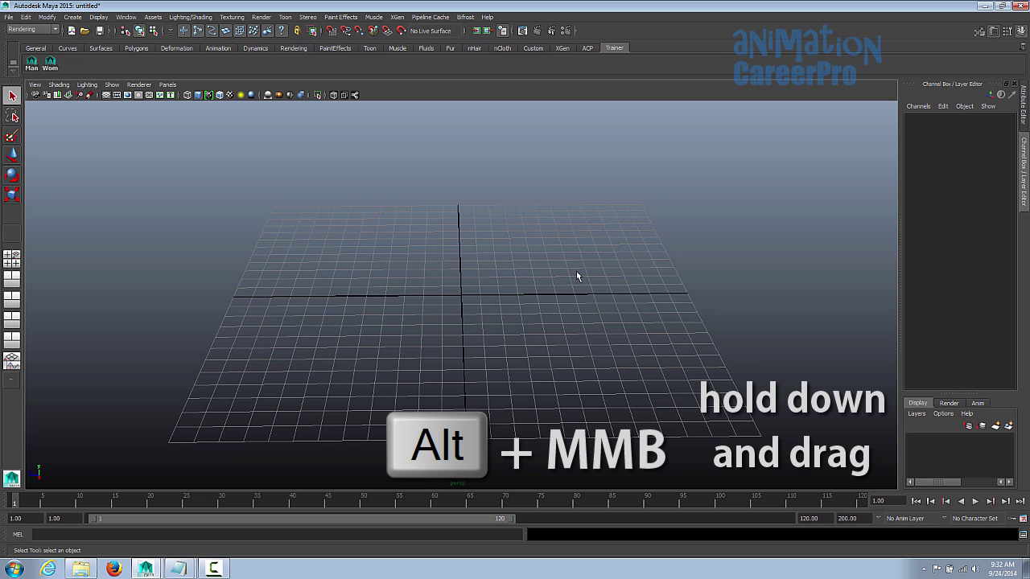
middle_click_drag(581, 271, 566, 202, "alt")
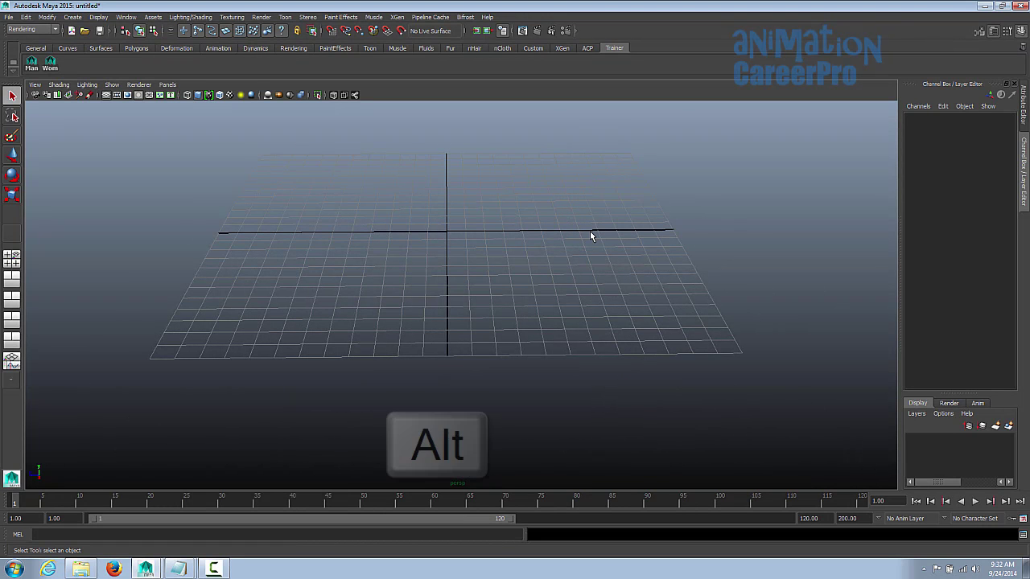
right_click_drag(590, 236, 568, 282, "alt")
right_click_drag(571, 245, 453, 274, "alt")
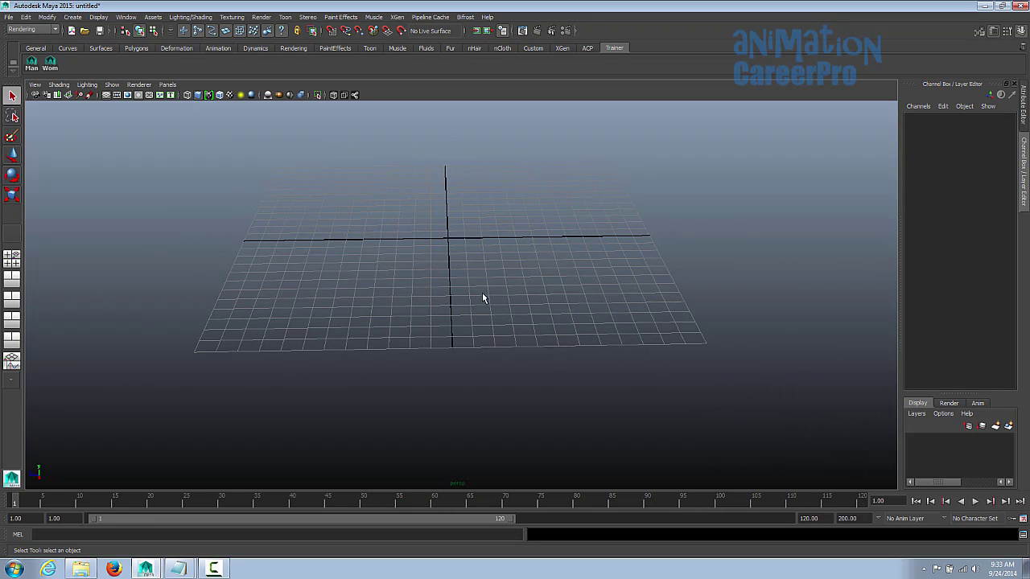
middle_click_drag(456, 244, 414, 298, "alt")
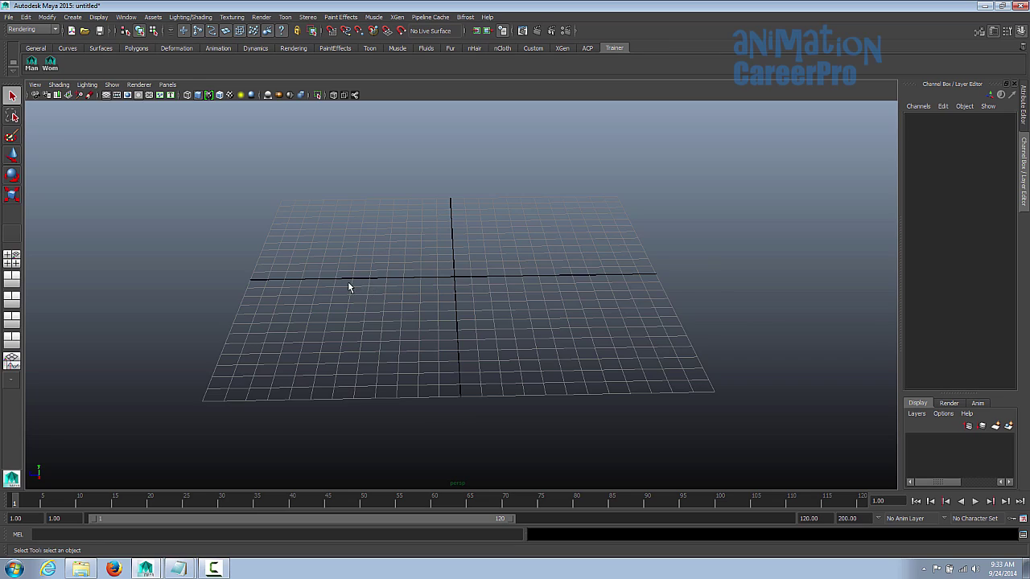
left_click_drag(340, 285, 478, 324, "alt")
right_click_drag(478, 324, 378, 340, "alt")
left_click_drag(378, 340, 541, 243, "alt")
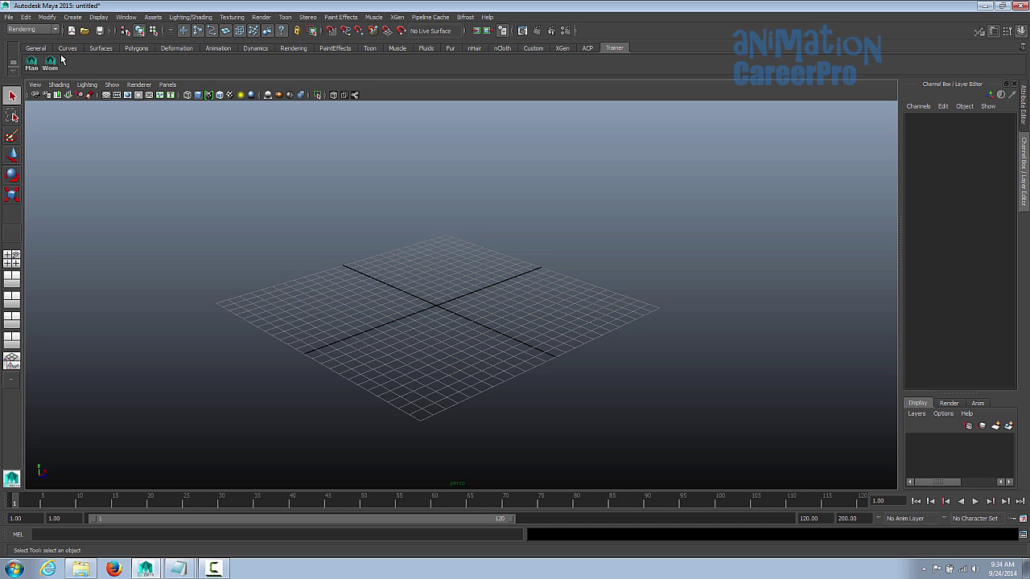
Show the Polygons tool set and switch the menu set from Rendering to Animation
left_click(144, 47)
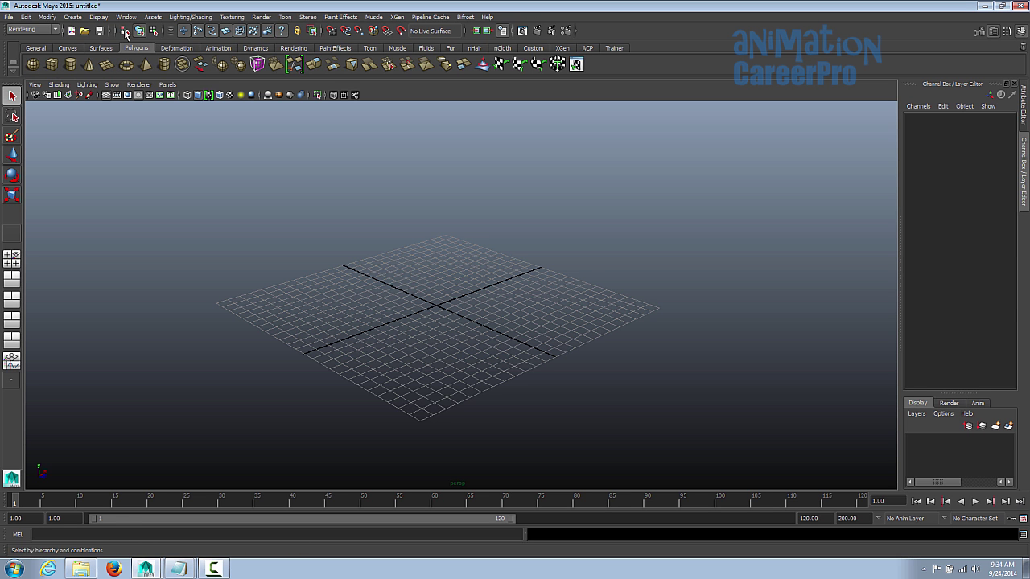
left_click(73, 17)
left_click(72, 16)
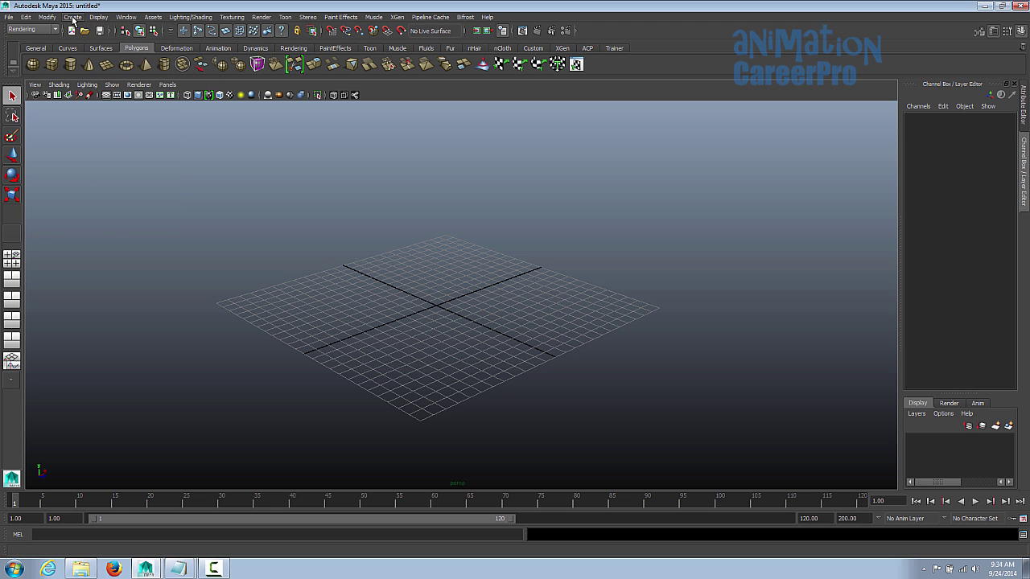
left_click(55, 30)
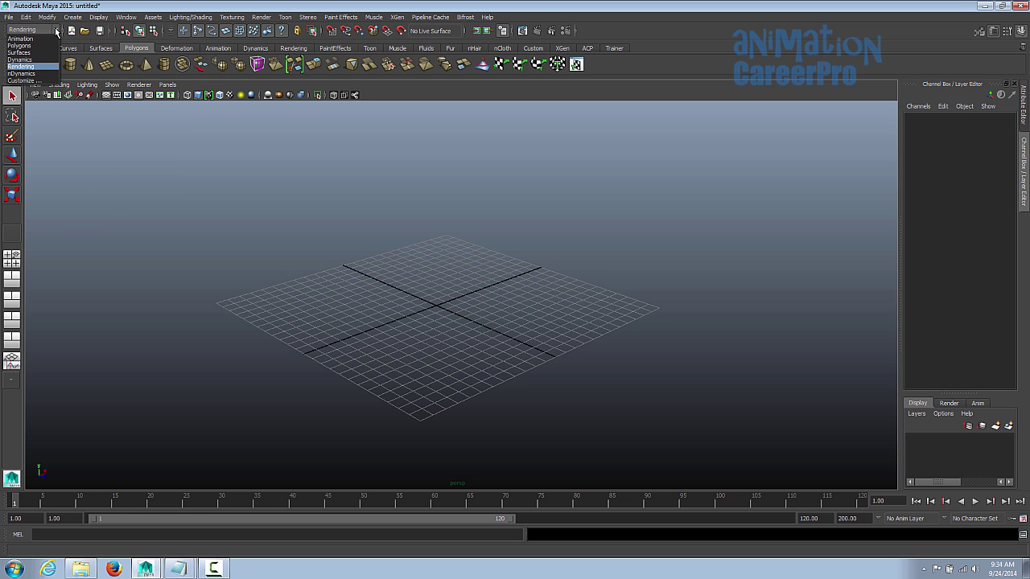
left_click(48, 38)
left_click(55, 30)
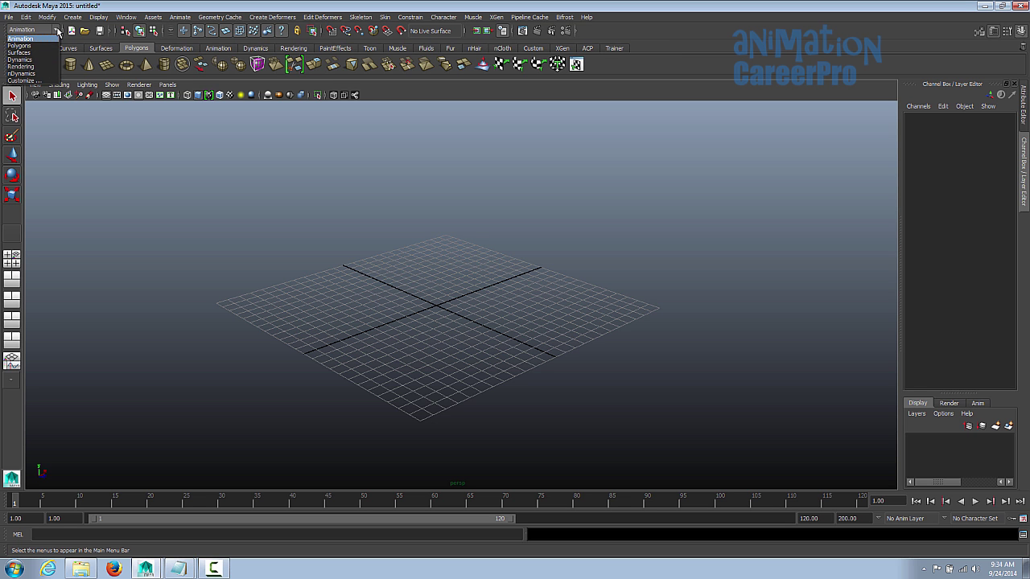
left_click(53, 38)
left_click(72, 17)
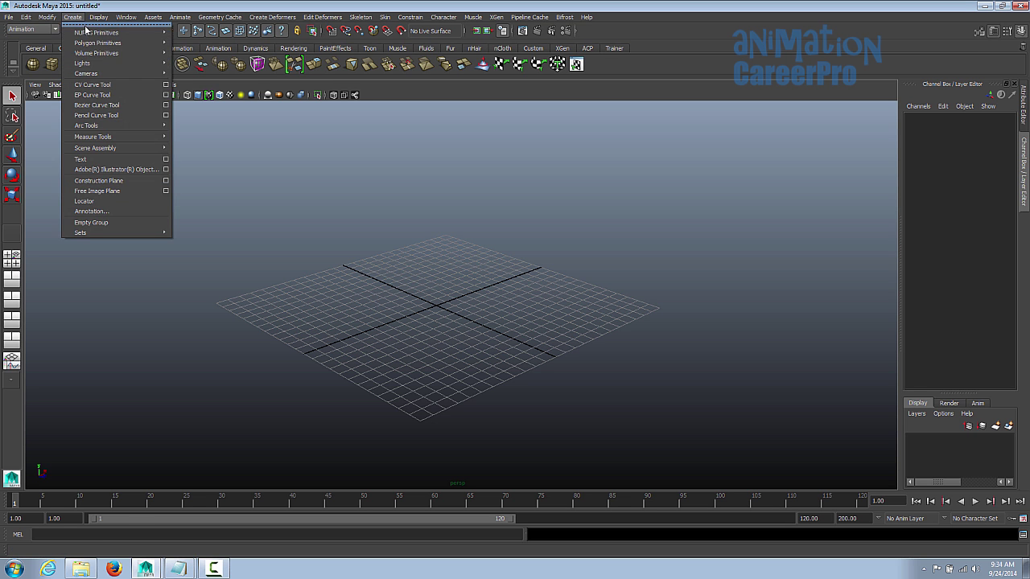
mouse_move(103, 53)
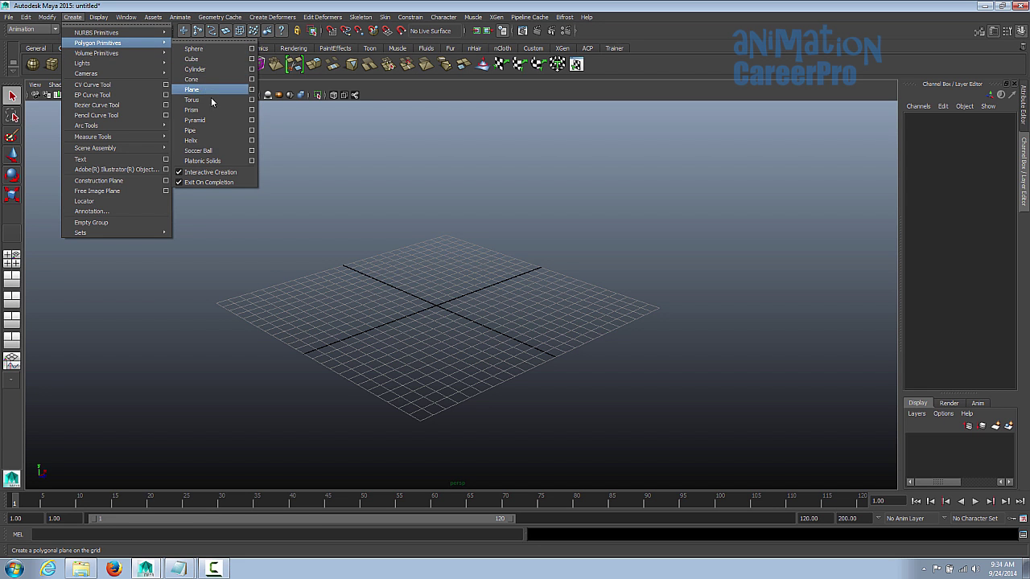
key("Escape")
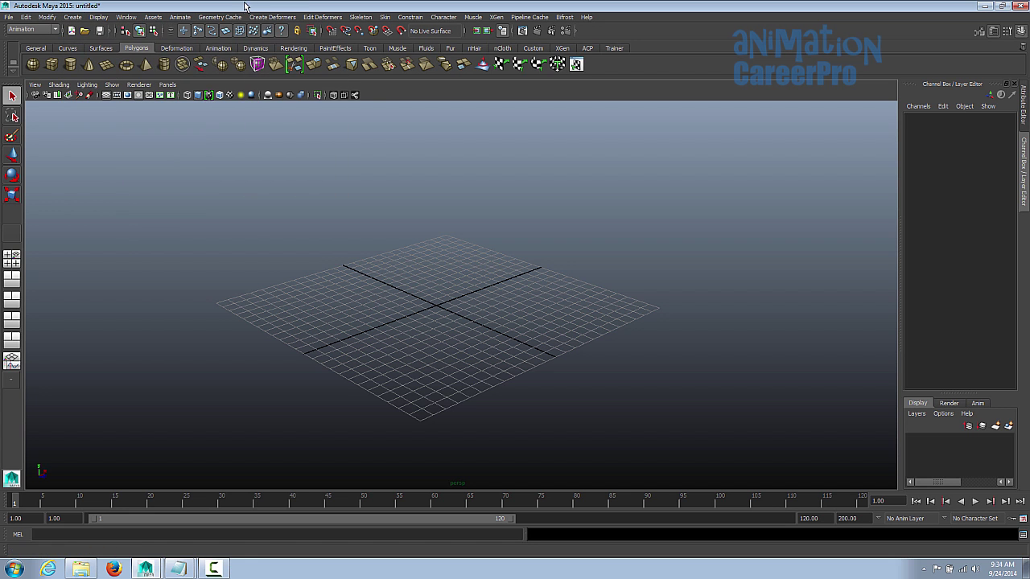
Create a polygon cube interactively on the grid, centred at about X -3.15, Y 3.96, Z 0.55
left_click(53, 70)
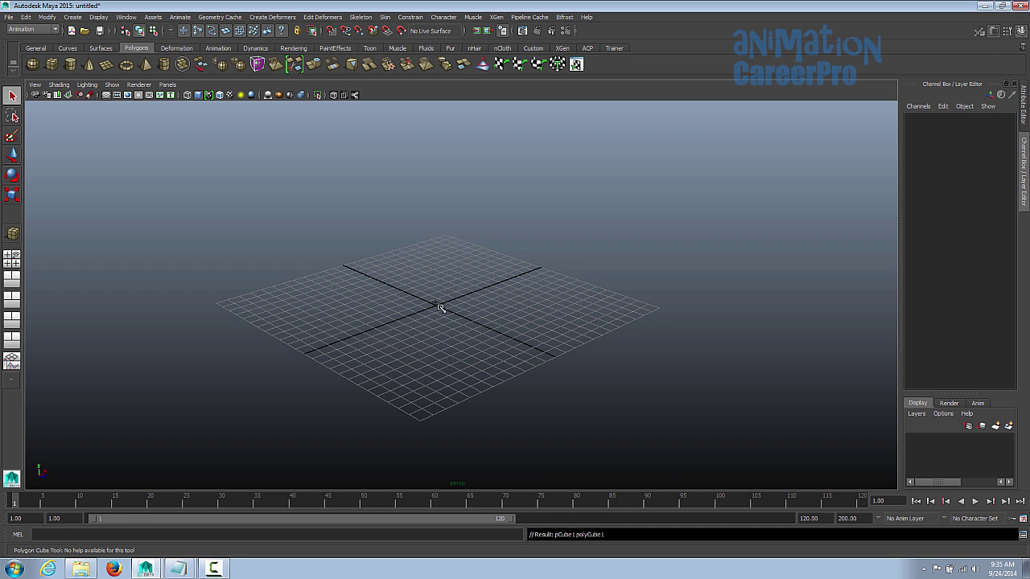
left_click(444, 310)
key("g")
left_click_drag(416, 287, 398, 207)
Examine the new cube from several angles and distances, comparing it with the view's axis indicator
left_click_drag(305, 249, 397, 271, "alt")
middle_click_drag(397, 271, 436, 239, "alt")
right_click_drag(435, 239, 516, 329, "alt")
left_click_drag(516, 328, 565, 341, "alt")
right_click_drag(566, 341, 314, 319, "alt")
left_click_drag(315, 319, 80, 423, "alt")
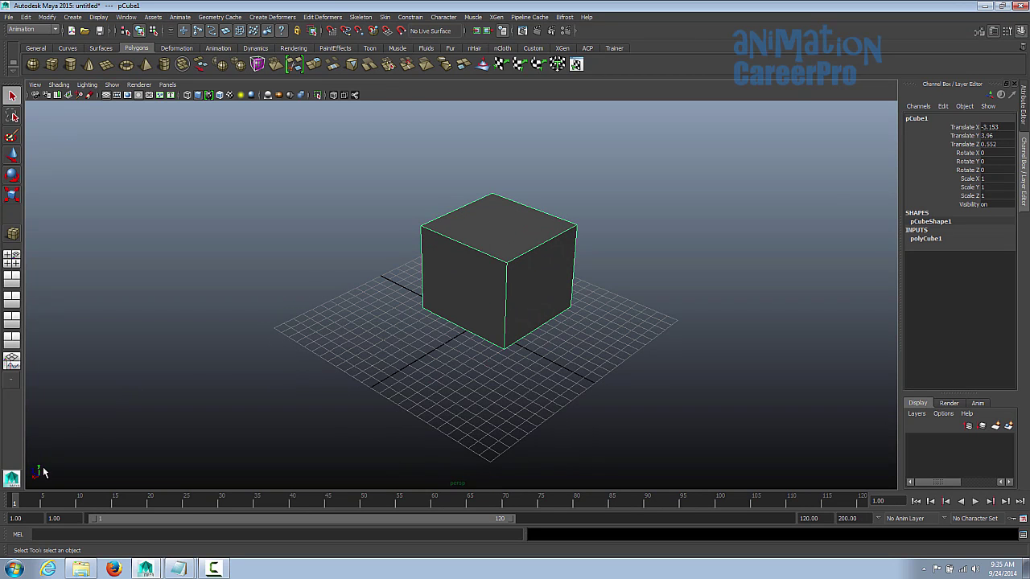
left_click_drag(160, 429, 555, 346, "alt")
Activate the Move tool on the cube and examine its X, Y and Z handles from several angles
left_click(10, 157)
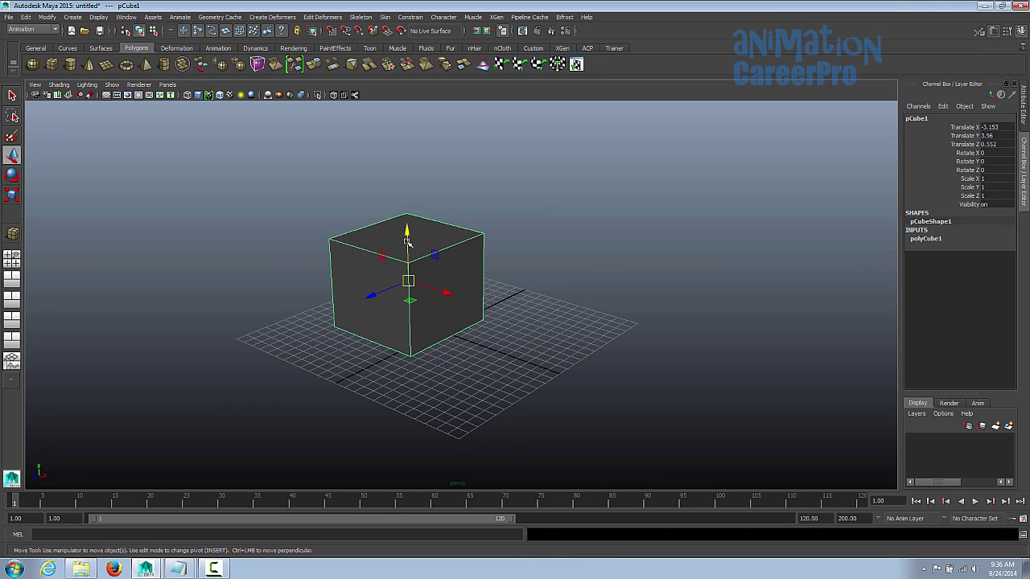
mouse_move(431, 327)
left_mouse_down("alt")
mouse_move(298, 323)
mouse_move(501, 294)
mouse_move(638, 292)
mouse_move(406, 305)
mouse_move(445, 324)
left_mouse_up("alt")
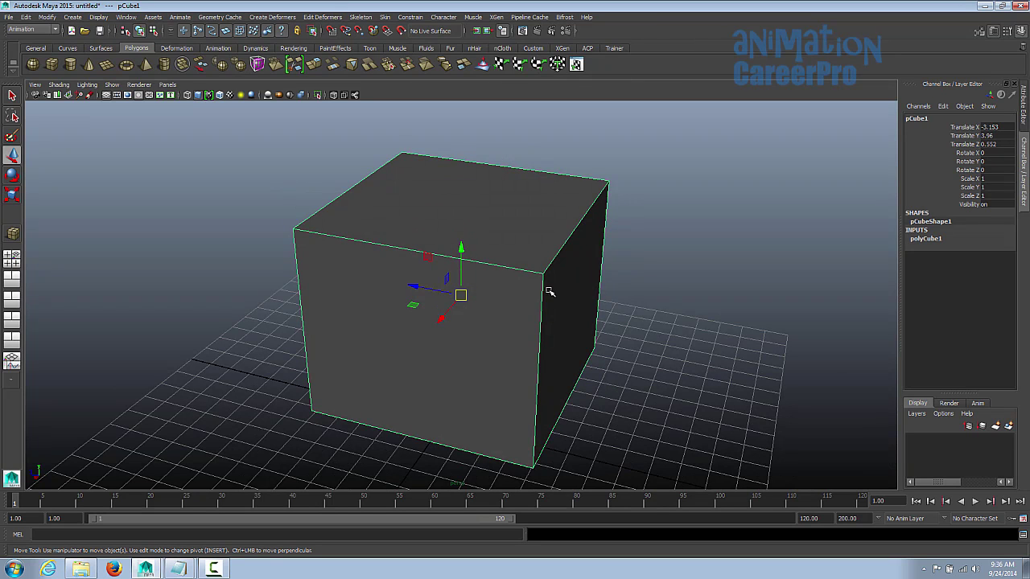
left_click_drag(292, 356, 378, 354, "alt")
left_click_drag(171, 444, 32, 451, "alt")
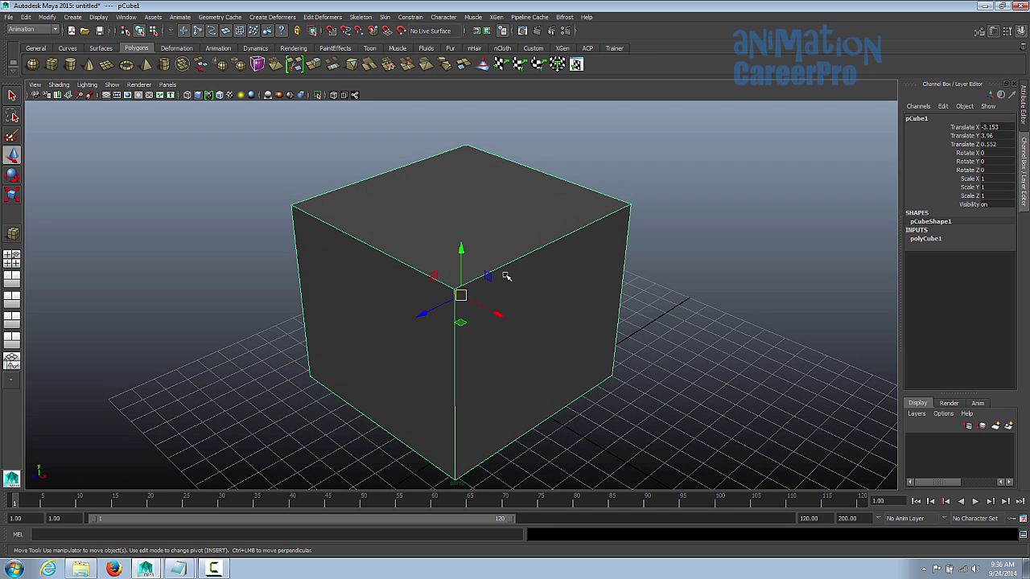
left_click_drag(515, 283, 558, 305, "alt")
right_click_drag(558, 305, 405, 328, "alt")
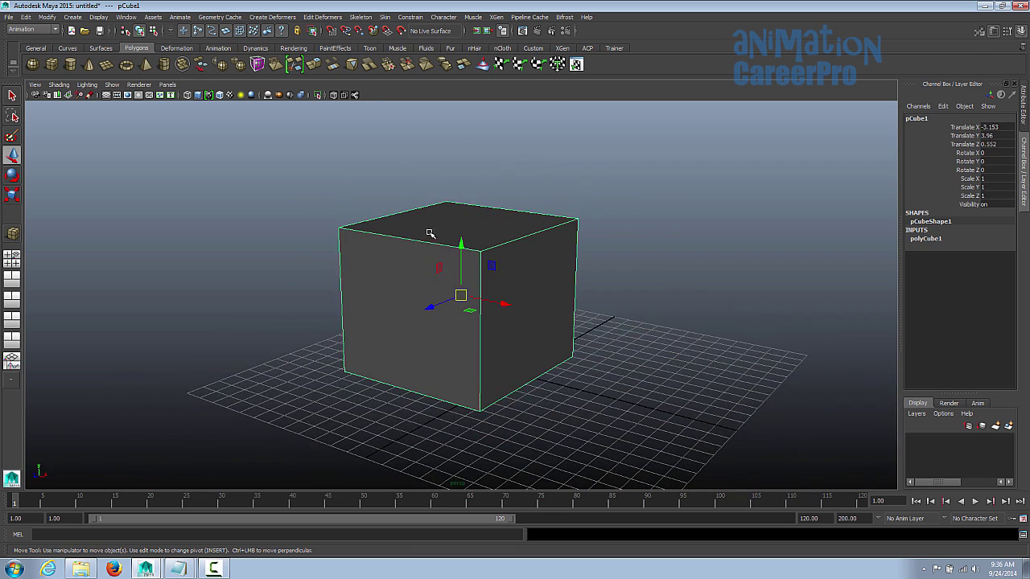
mouse_move(557, 350)
left_mouse_down("alt")
mouse_move(540, 361)
mouse_move(445, 353)
mouse_move(552, 351)
left_mouse_up("alt")
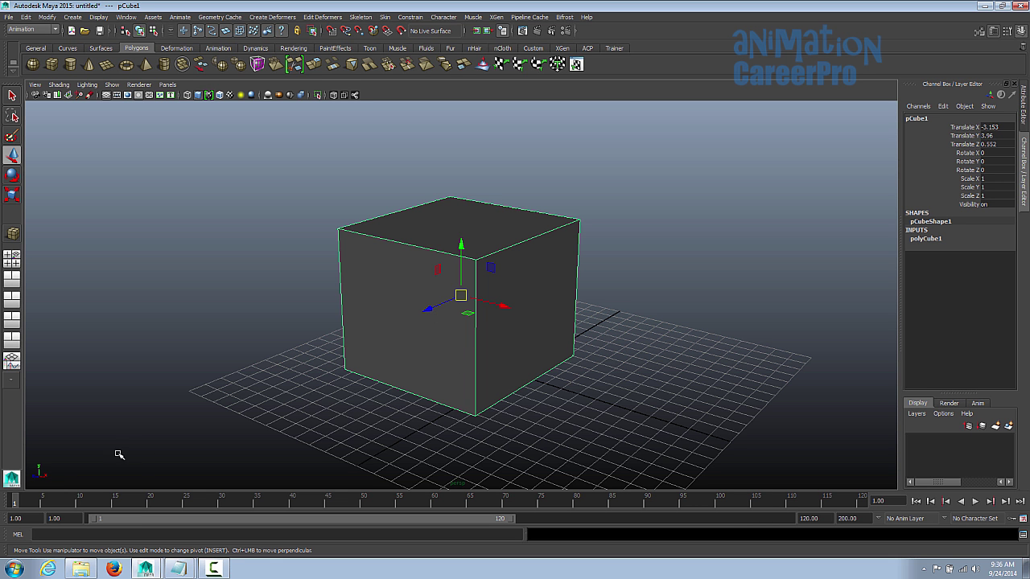
left_click_drag(530, 368, 69, 420, "alt")
left_click_drag(499, 388, 598, 387, "alt")
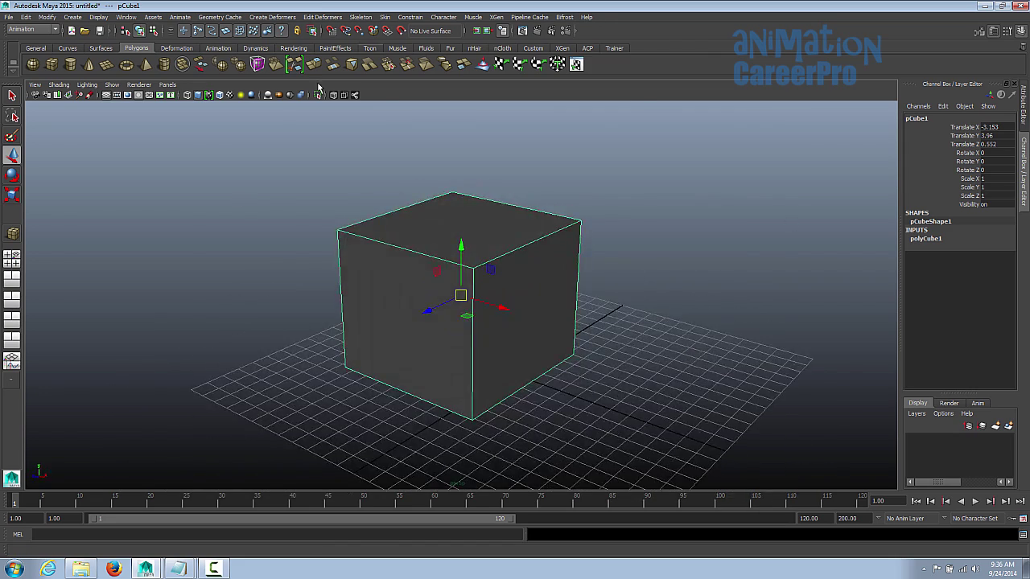
left_click_drag(575, 280, 527, 272, "alt")
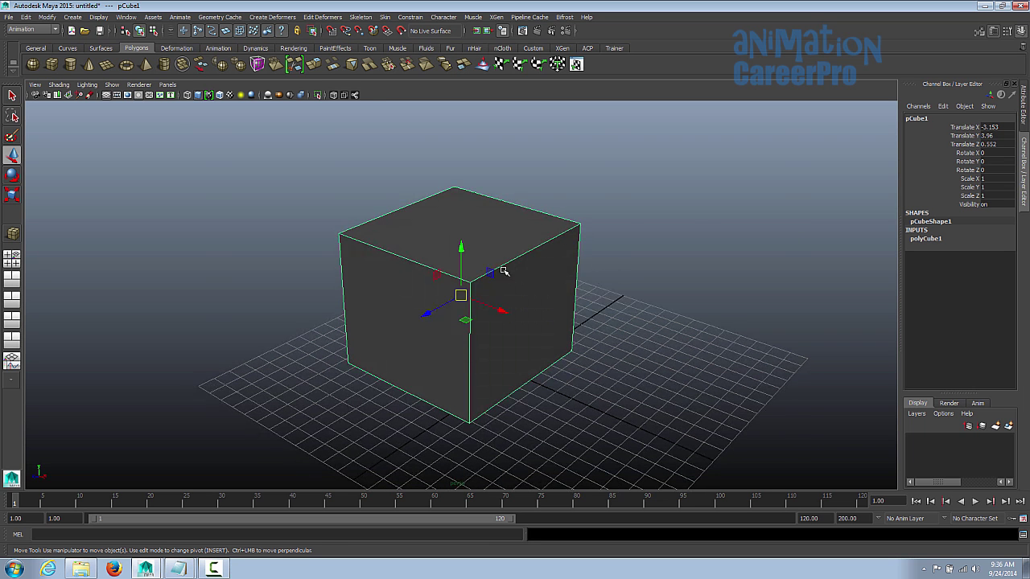
right_click_drag(609, 397, 510, 402, "alt")
left_click_drag(510, 402, 461, 243, "alt")
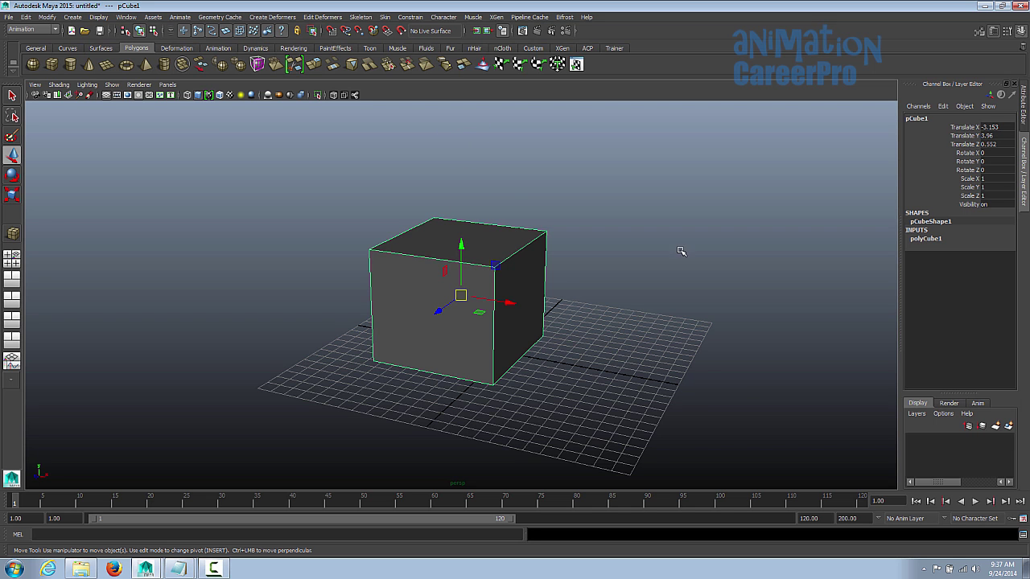
mouse_move(585, 318)
left_mouse_down("alt")
mouse_move(598, 338)
mouse_move(604, 303)
mouse_move(601, 317)
left_mouse_up("alt")
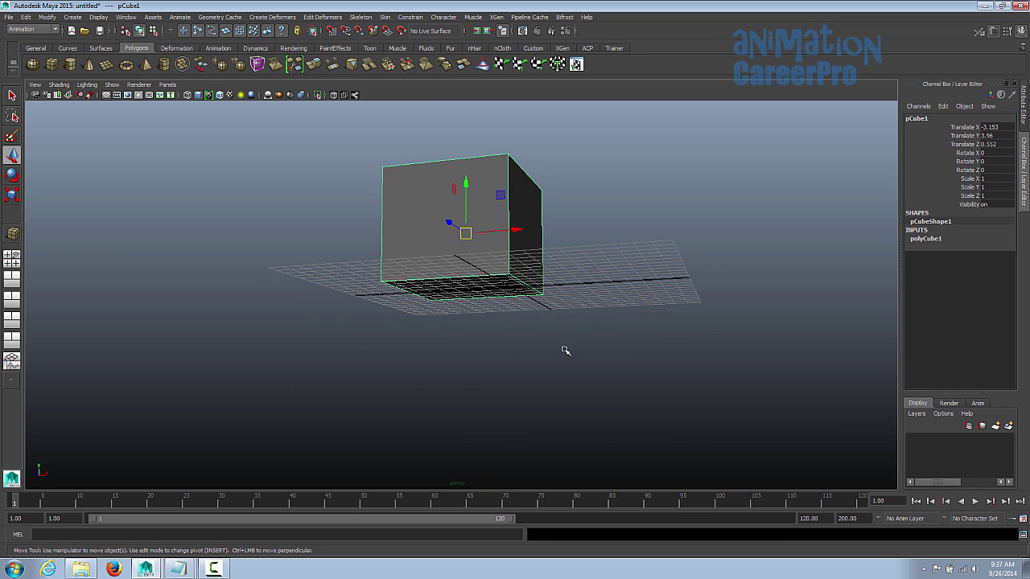
left_click_drag(570, 296, 558, 345, "alt")
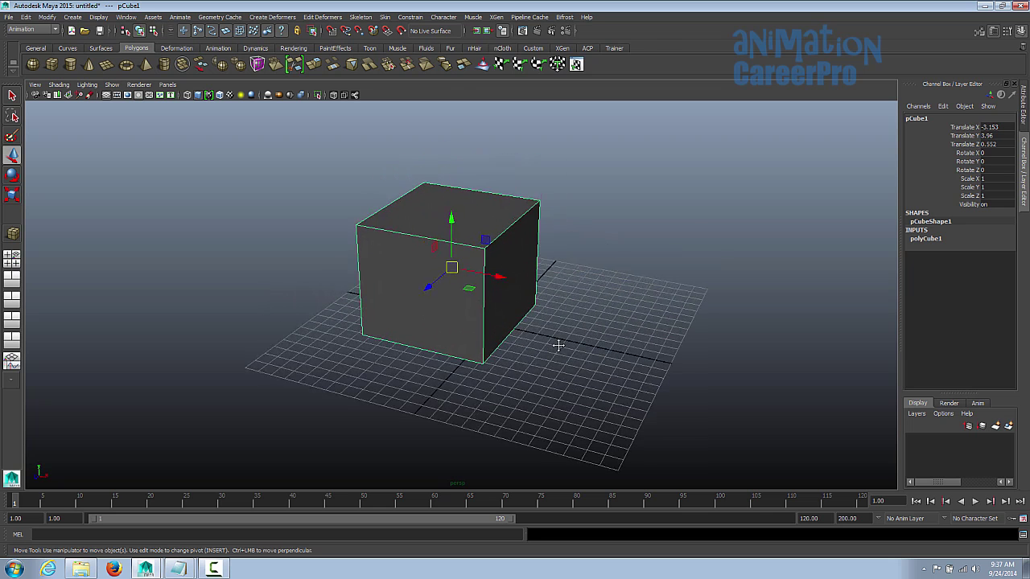
Select the cube's Translate Y channel and the Y-axis move handle to compare the channel with its axis
left_click(970, 136)
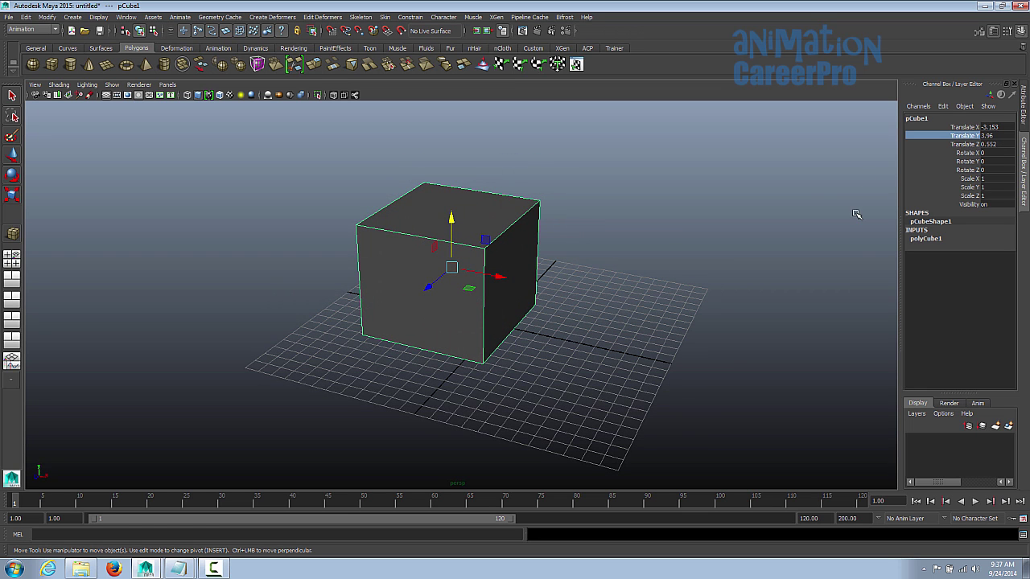
double_click(992, 128)
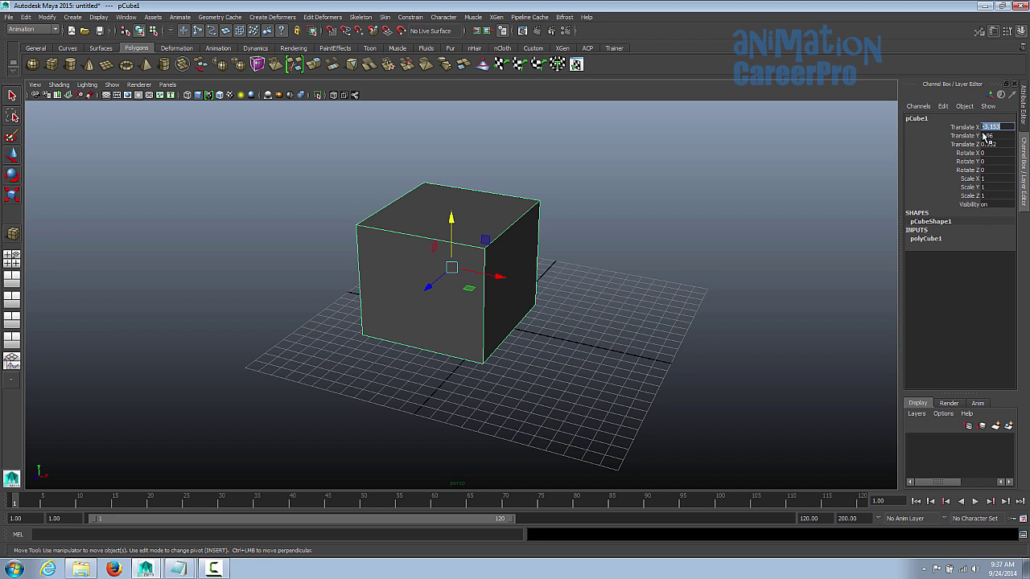
left_click(972, 136)
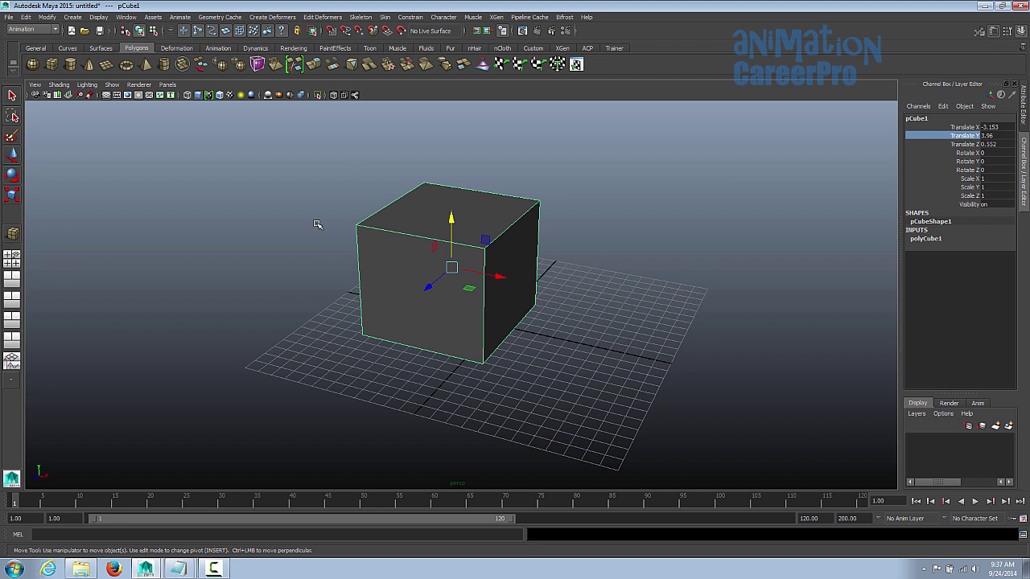
left_click_drag(507, 256, 466, 209, "alt")
left_click(466, 211)
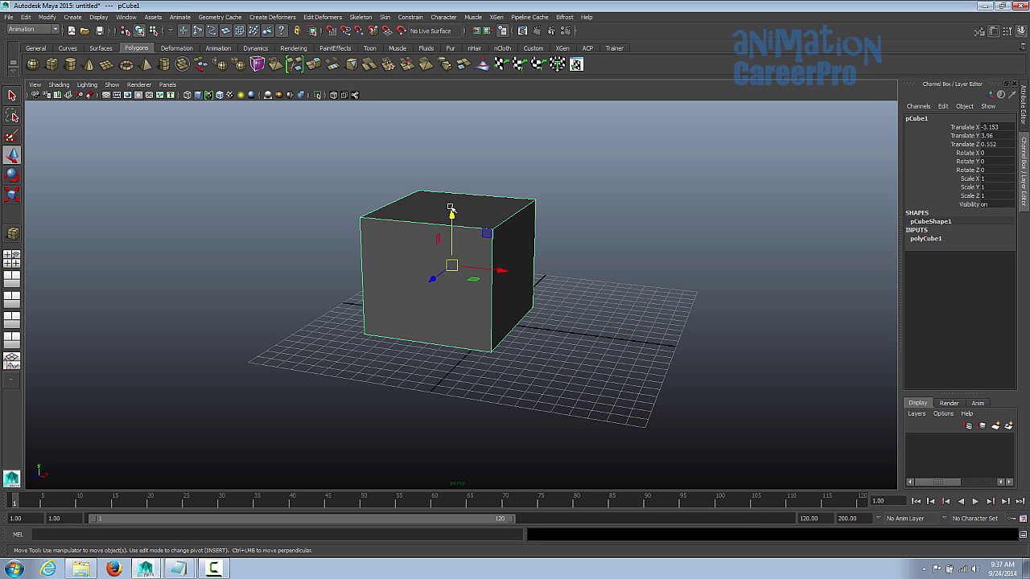
Move the cube along X to about -0.655 and raise it along Y to about 9.313
mouse_move(511, 282)
left_mouse_down("alt")
mouse_move(531, 283)
mouse_move(517, 284)
left_mouse_up("alt")
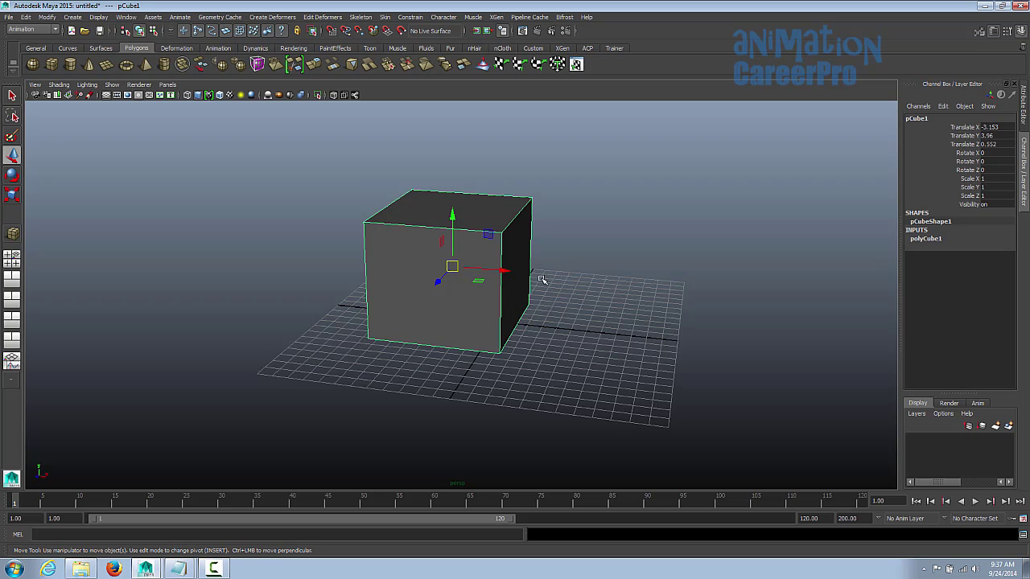
left_click_drag(791, 328, 818, 293, "alt")
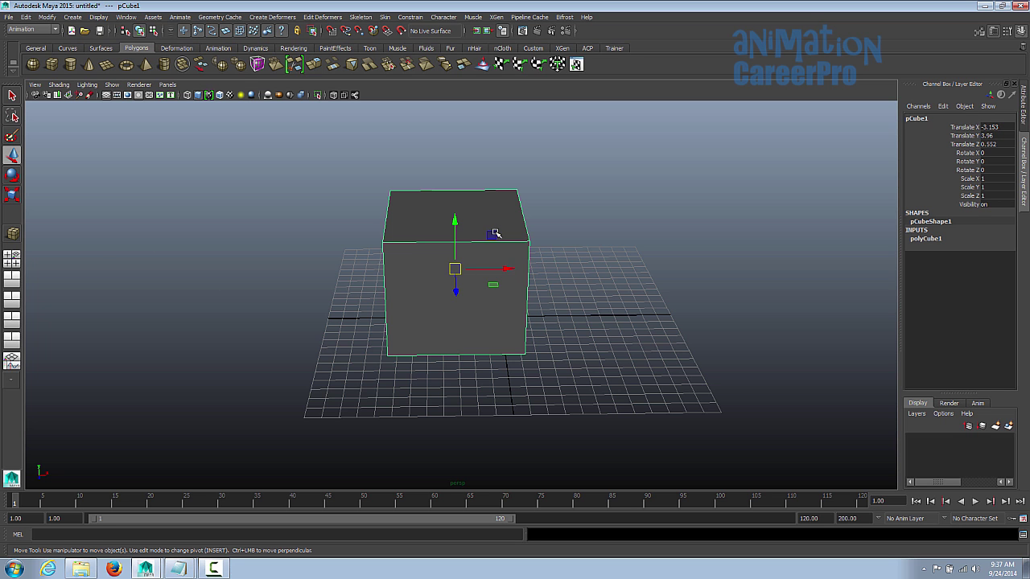
left_click_drag(507, 269, 548, 274)
left_click_drag(493, 235, 492, 159)
Examine the raised cube's position relative to the grid's centre lines from different angles
left_click_drag(568, 306, 527, 318, "alt")
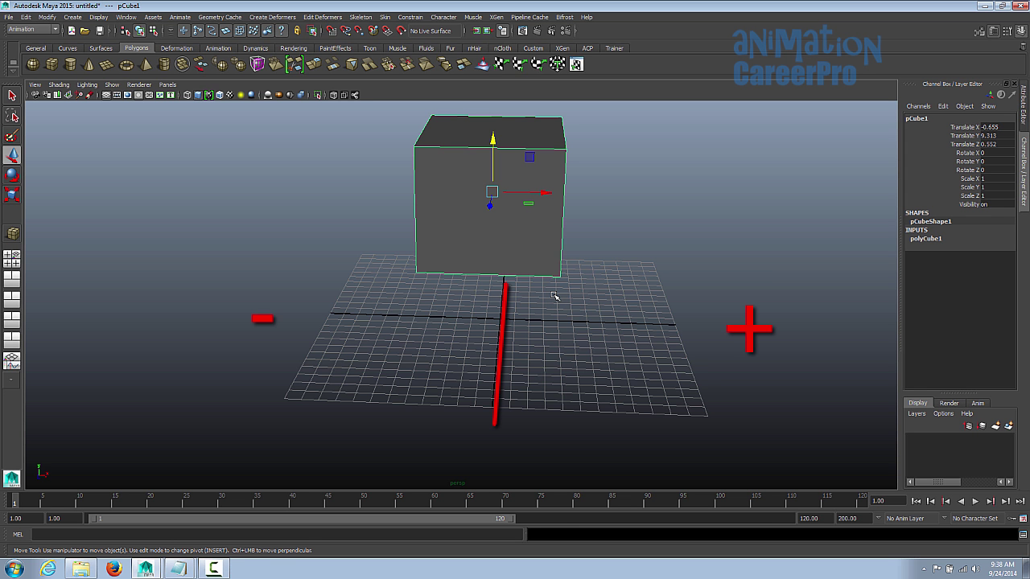
left_click_drag(555, 293, 442, 299, "alt")
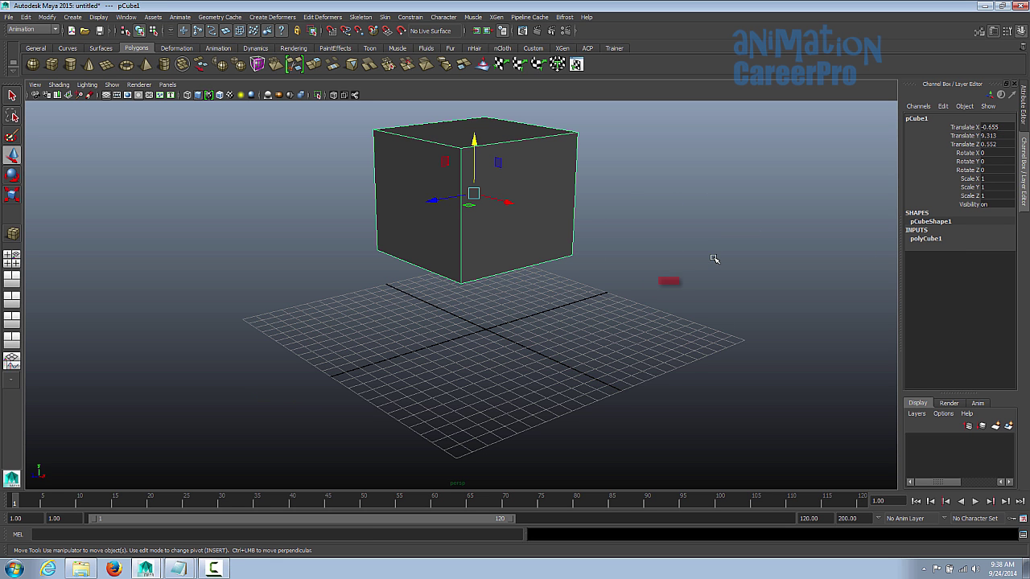
left_click_drag(515, 273, 777, 265, "alt")
left_click(539, 219, "shift")
left_click(536, 222, "shift")
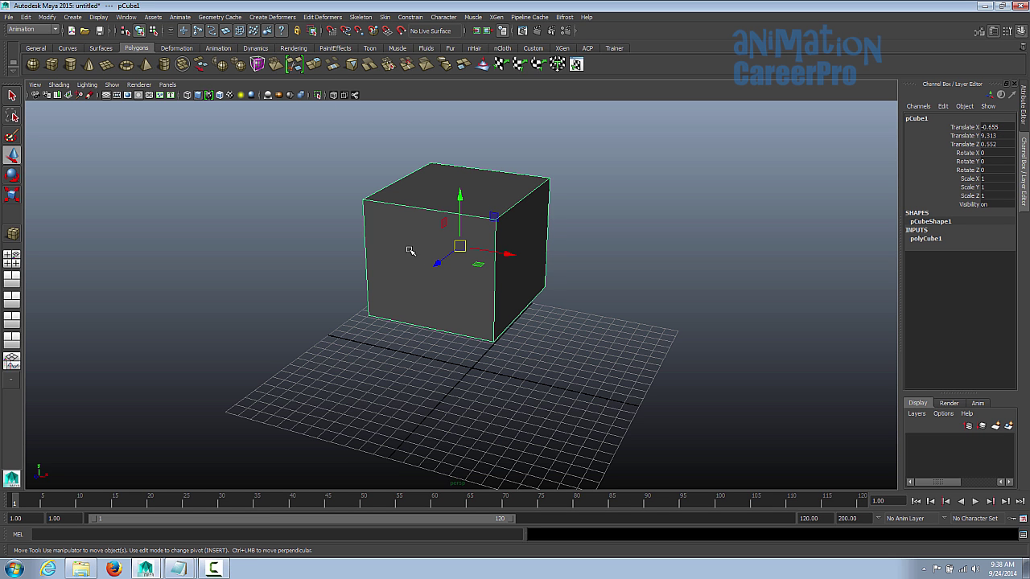
Switch the viewport to wireframe display to see through the cube and return it to shaded display
left_click(495, 235)
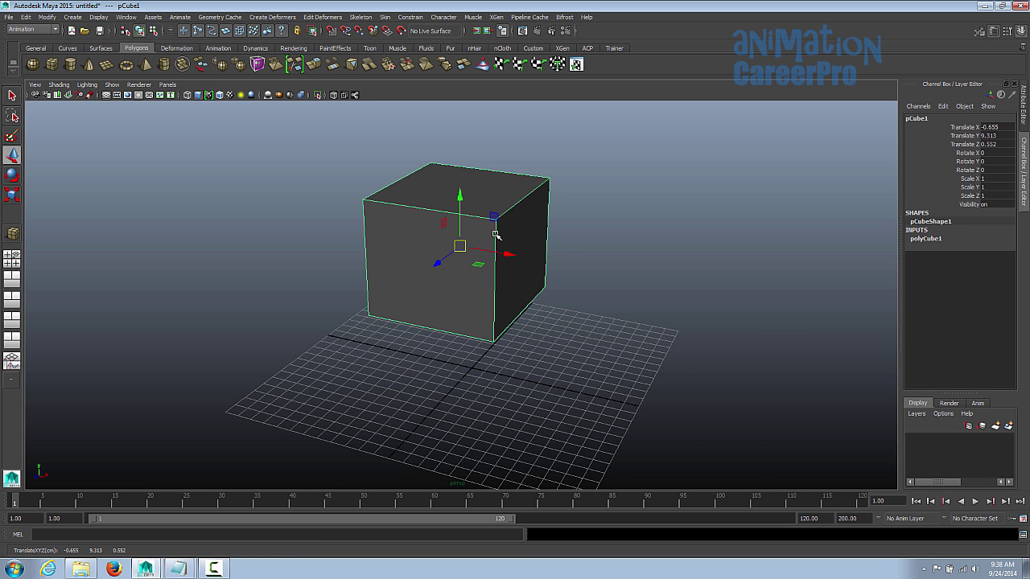
key("4")
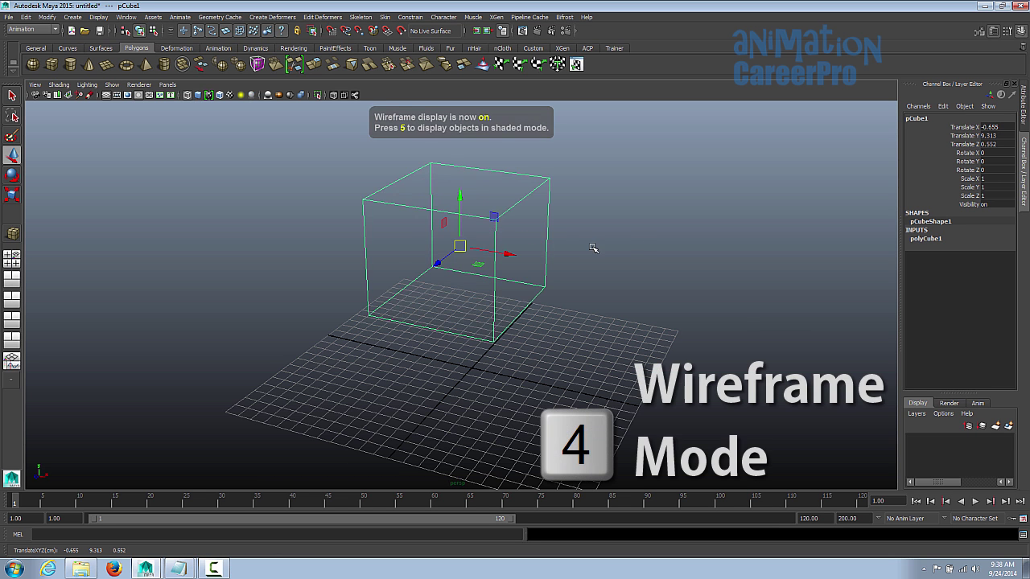
mouse_move(643, 249)
left_mouse_down("alt")
mouse_move(623, 234)
mouse_move(579, 246)
mouse_move(667, 237)
mouse_move(635, 239)
left_mouse_up("alt")
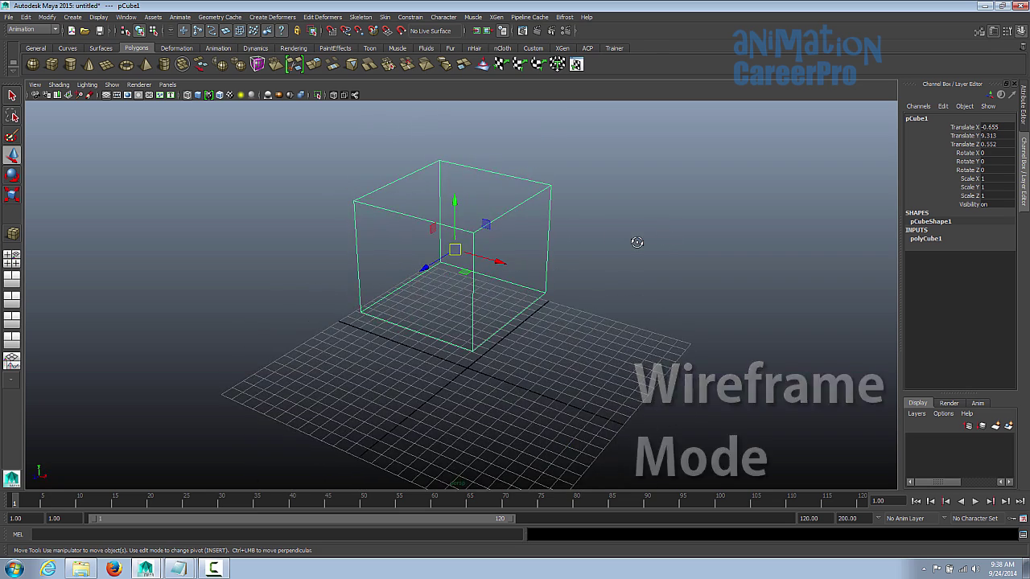
key("5")
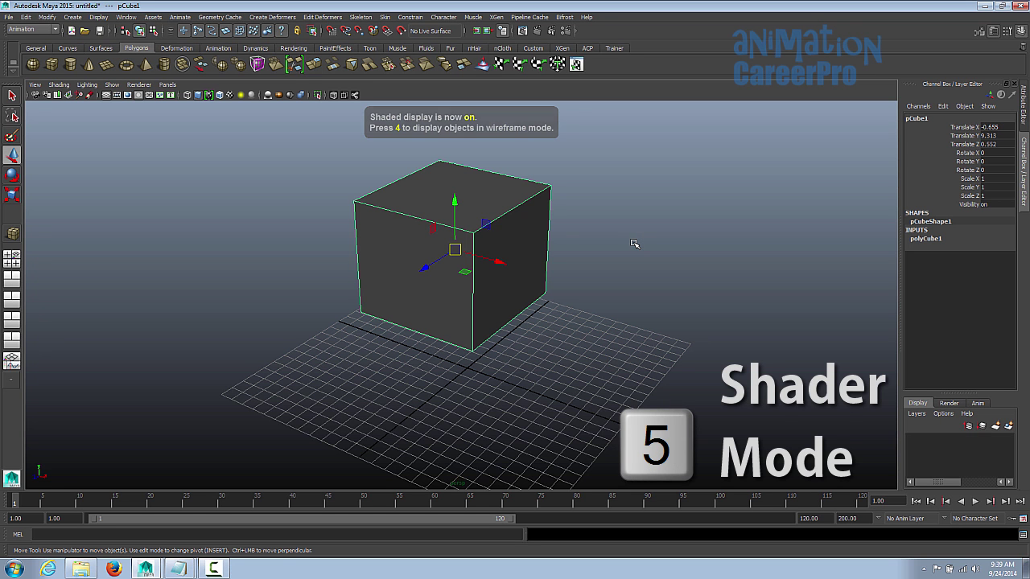
Preview the cube in textured display and in lighting display, ending in shaded display
key("6")
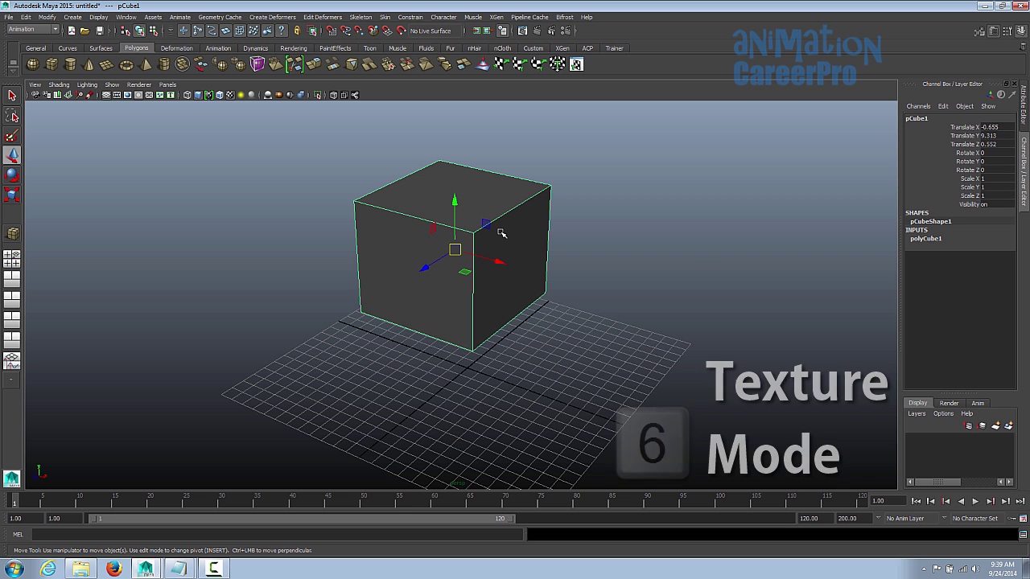
key("6")
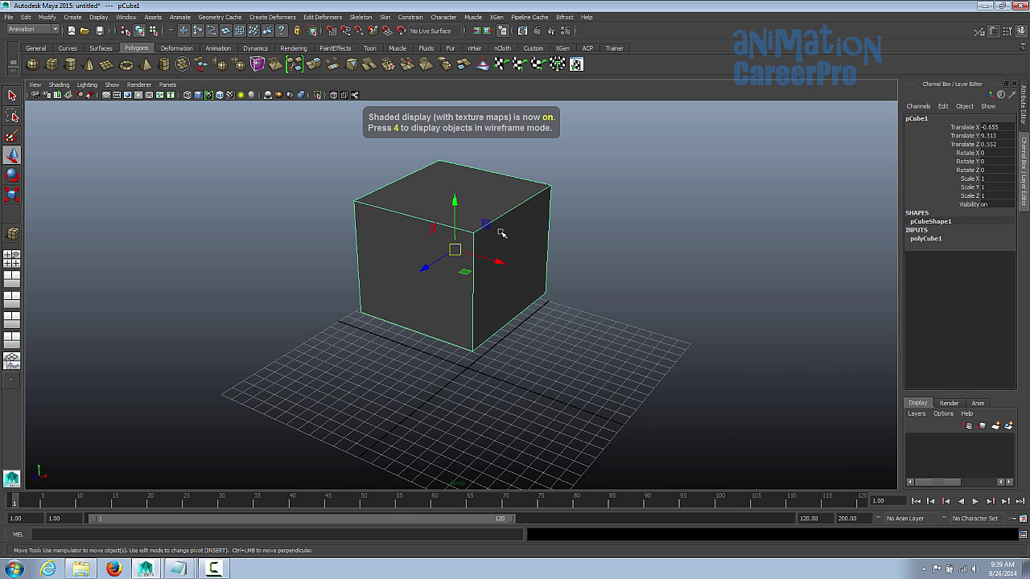
key("7")
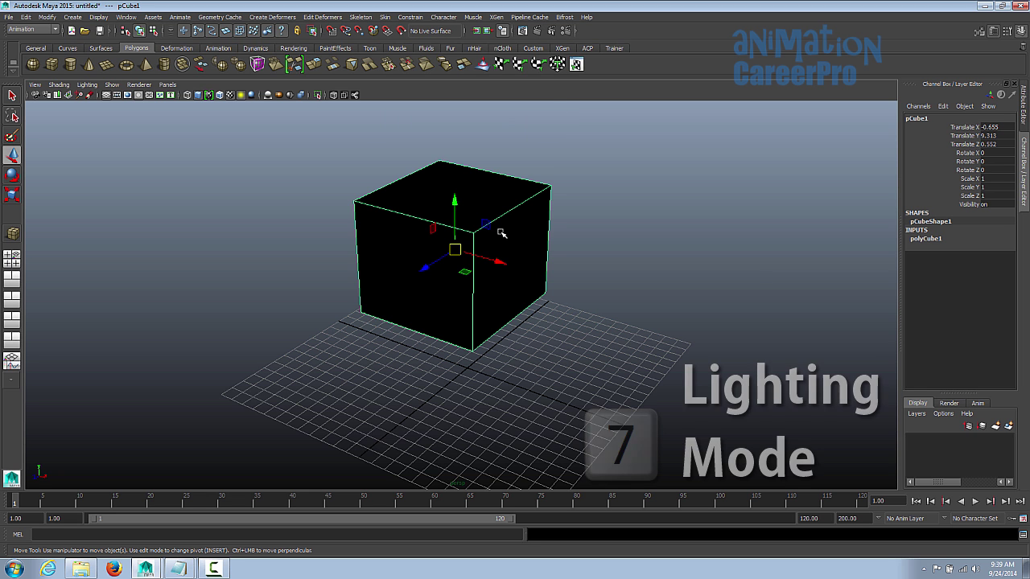
key("7")
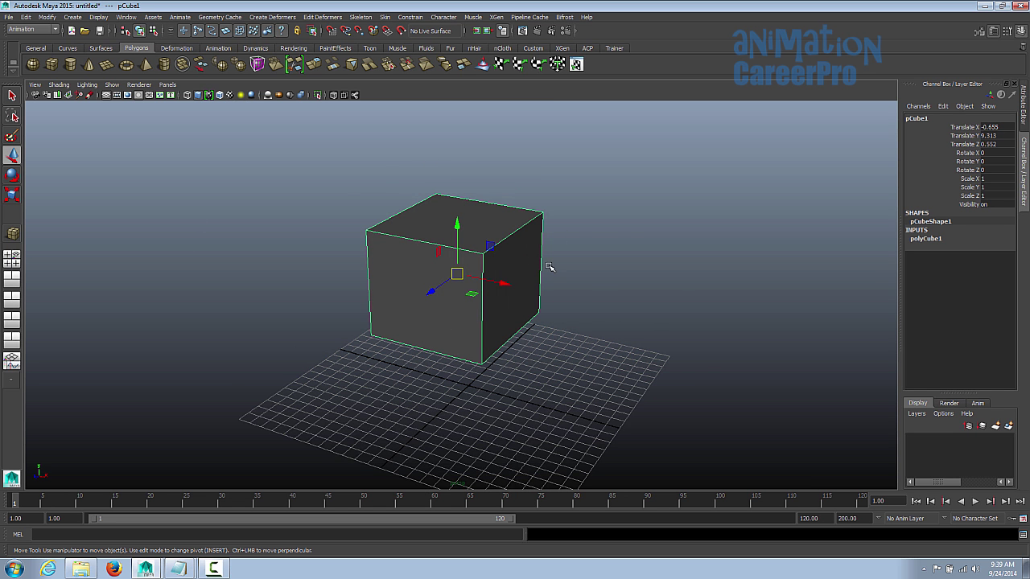
mouse_move(614, 277)
left_mouse_down("alt")
mouse_move(613, 267)
mouse_move(614, 277)
left_mouse_up("alt")
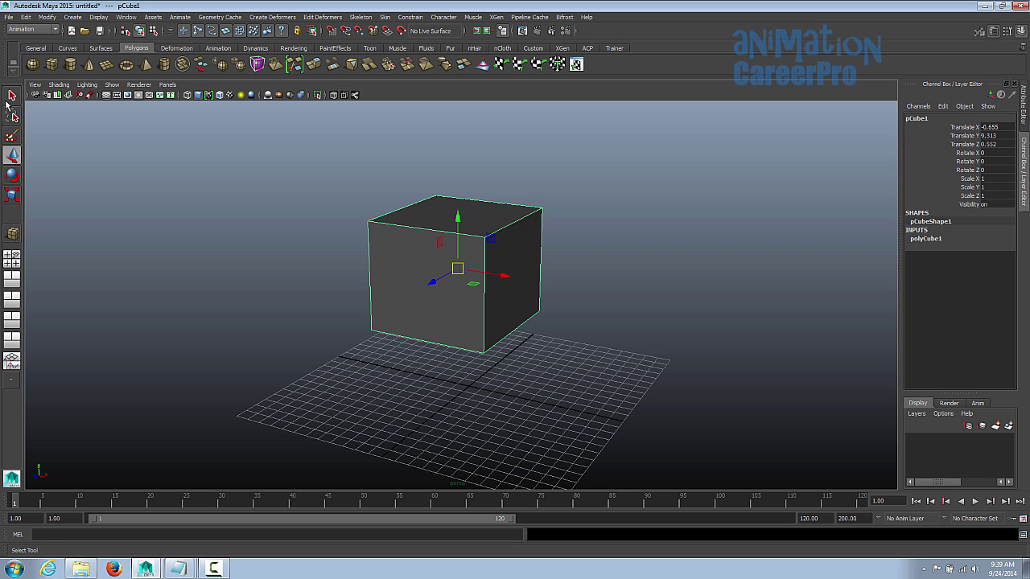
Activate the Select tool and try the Lasso tool with a freehand selection in the empty space beside the cube
left_click(12, 95)
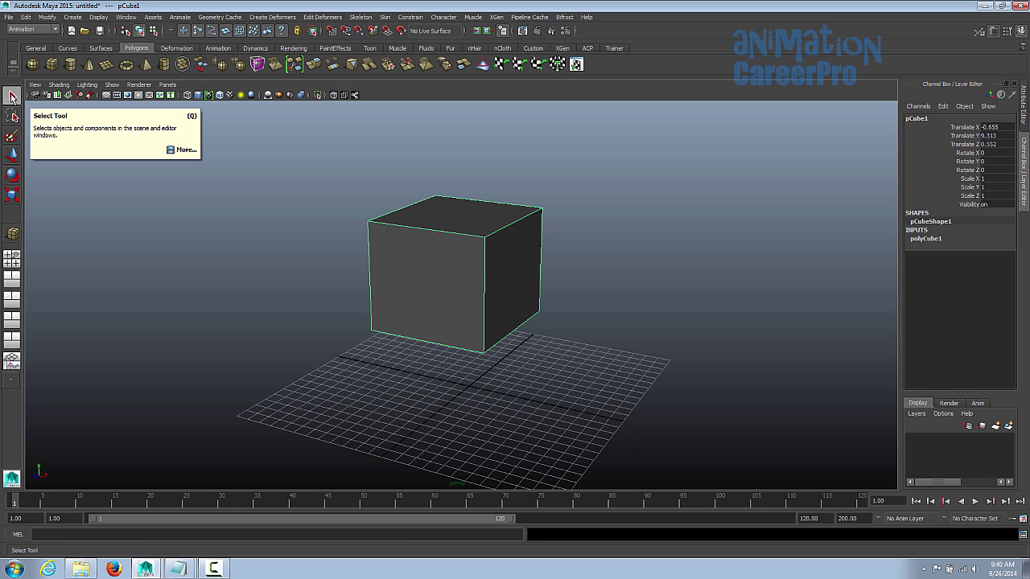
key("q")
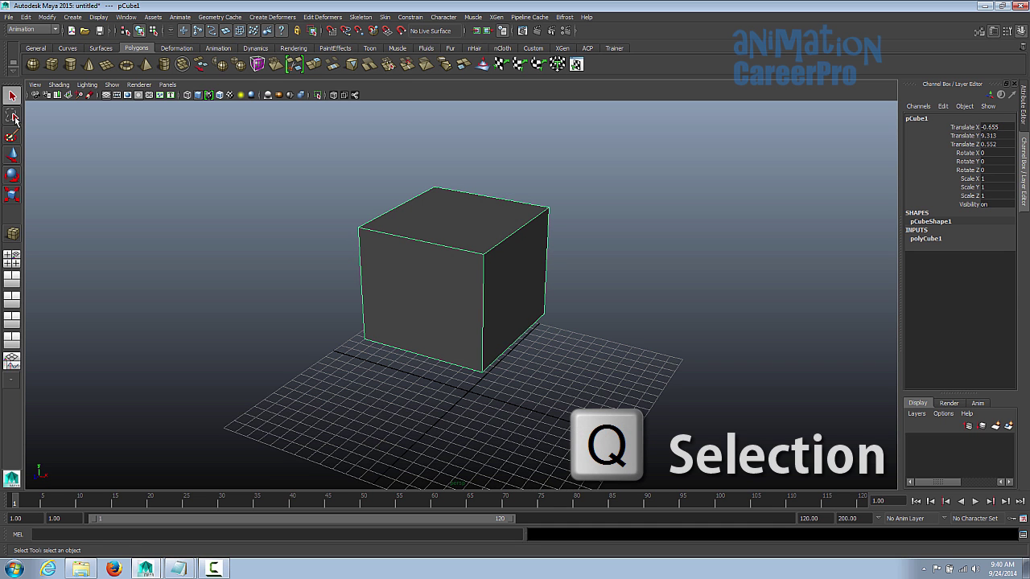
left_click(13, 118)
mouse_move(299, 264)
left_mouse_down()
mouse_move(292, 213)
mouse_move(310, 232)
mouse_move(382, 218)
mouse_move(397, 252)
mouse_move(350, 274)
mouse_move(346, 300)
mouse_move(313, 325)
mouse_move(267, 309)
left_mouse_up()
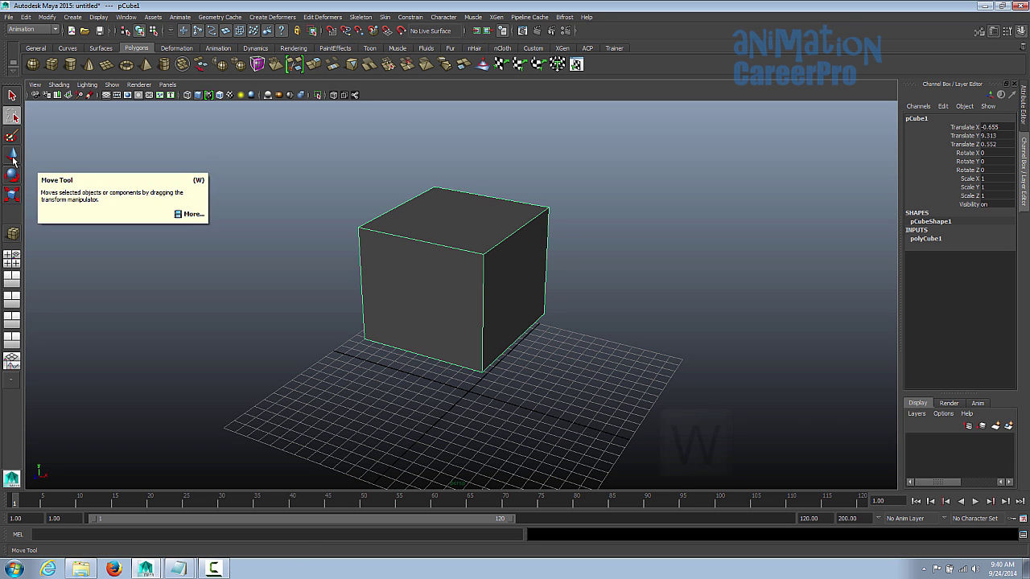
Cycle through the Move, Rotate and Scale tools on the cube and finish with the Show Manipulator tool
key("w")
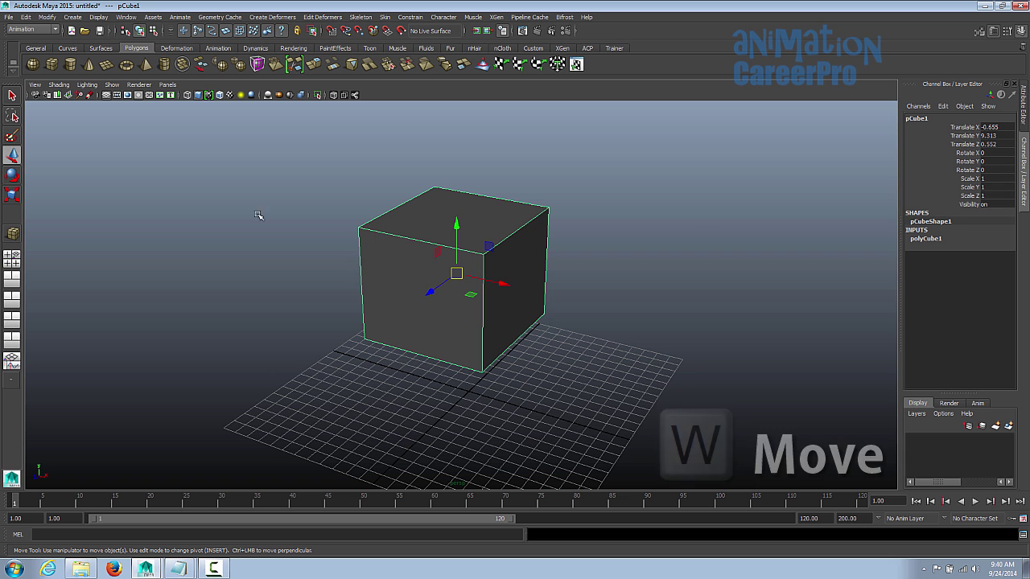
key("e")
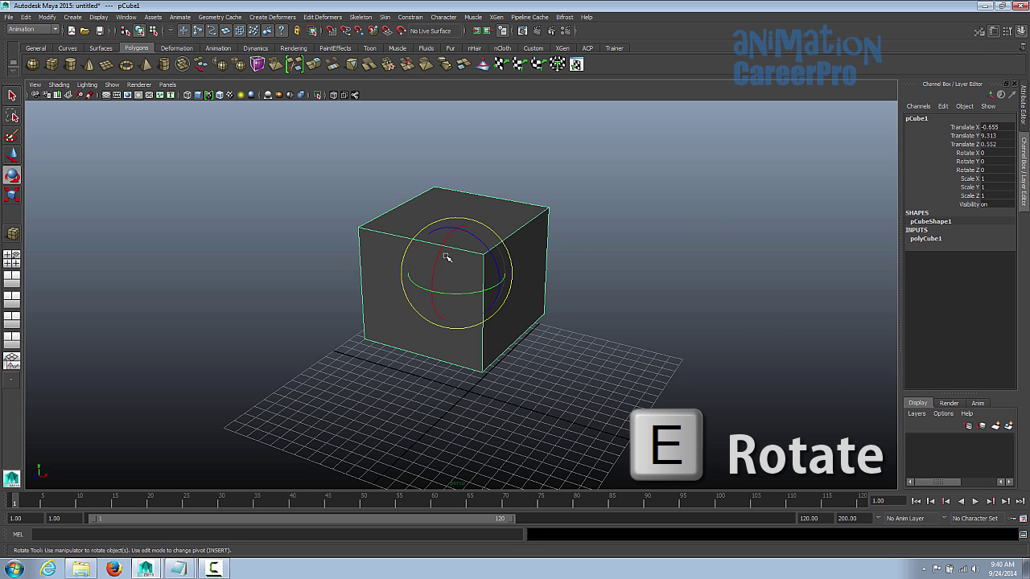
key("r")
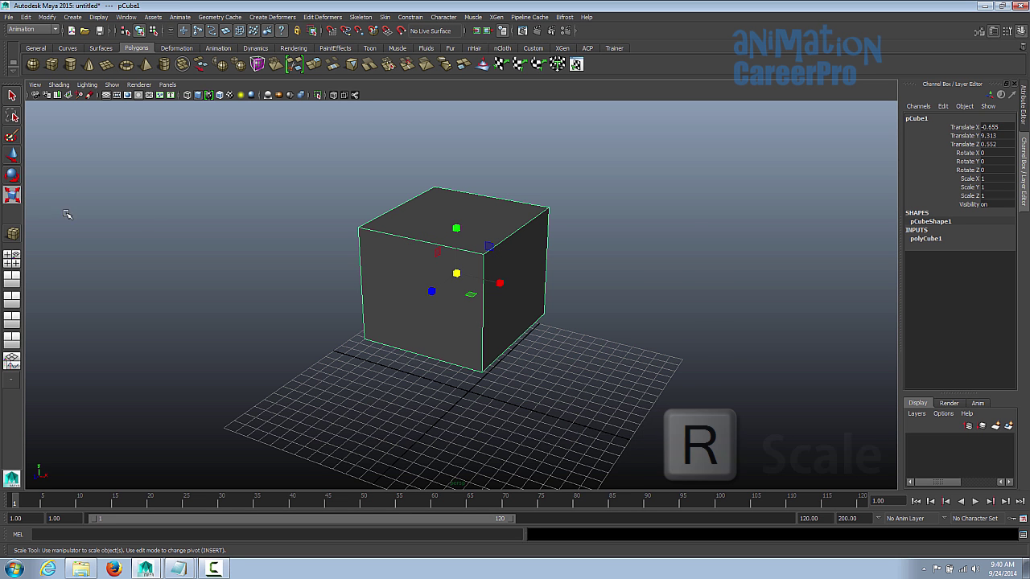
key("t")
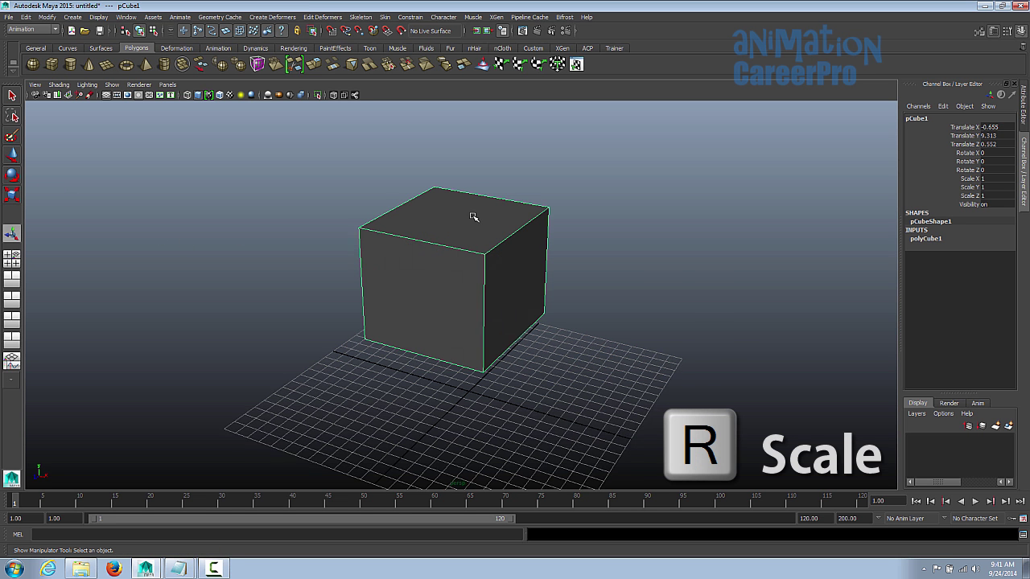
mouse_move(472, 217)
left_mouse_down("alt")
mouse_move(471, 230)
mouse_move(494, 207)
mouse_move(486, 211)
left_mouse_up("alt")
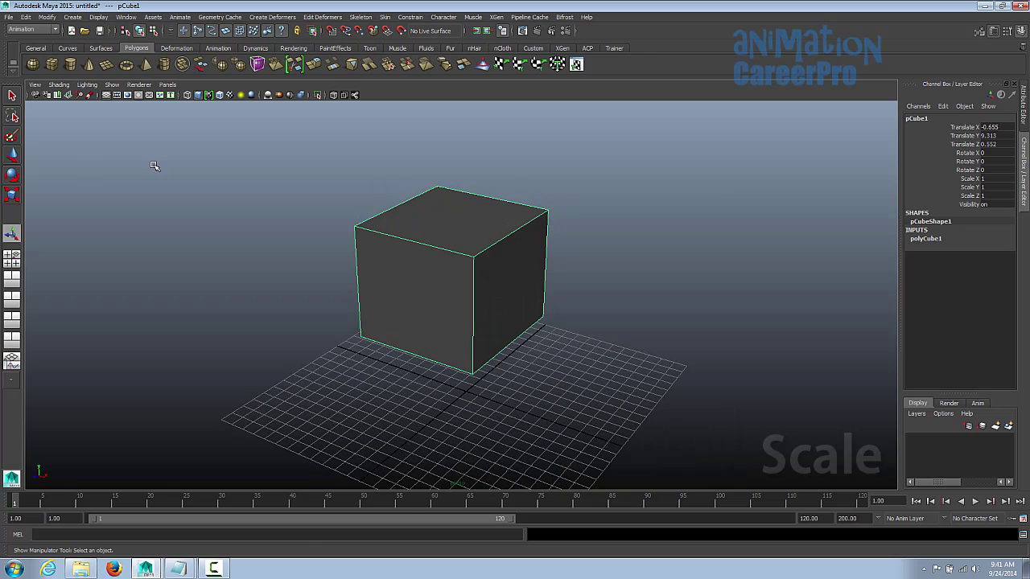
Alternate between the Move, Rotate and Scale tools to compare their manipulators, ending with the Move tool active on the cube
left_click(12, 155)
left_click(13, 174)
left_click(13, 155)
left_click_drag(487, 278, 499, 287, "alt")
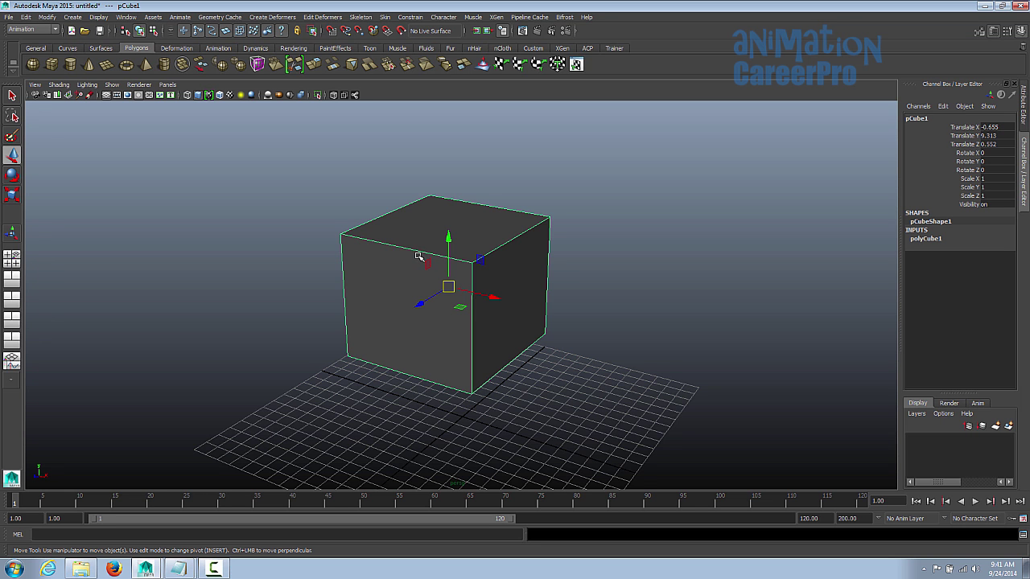
key("e")
key("w")
key("e")
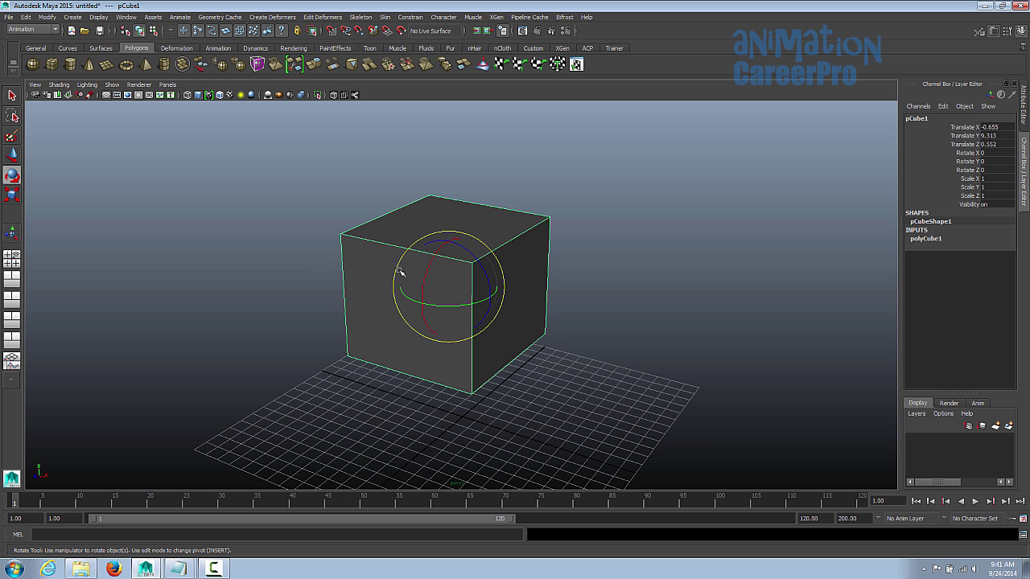
key("r")
key("w")
left_click_drag(614, 317, 563, 322, "alt")
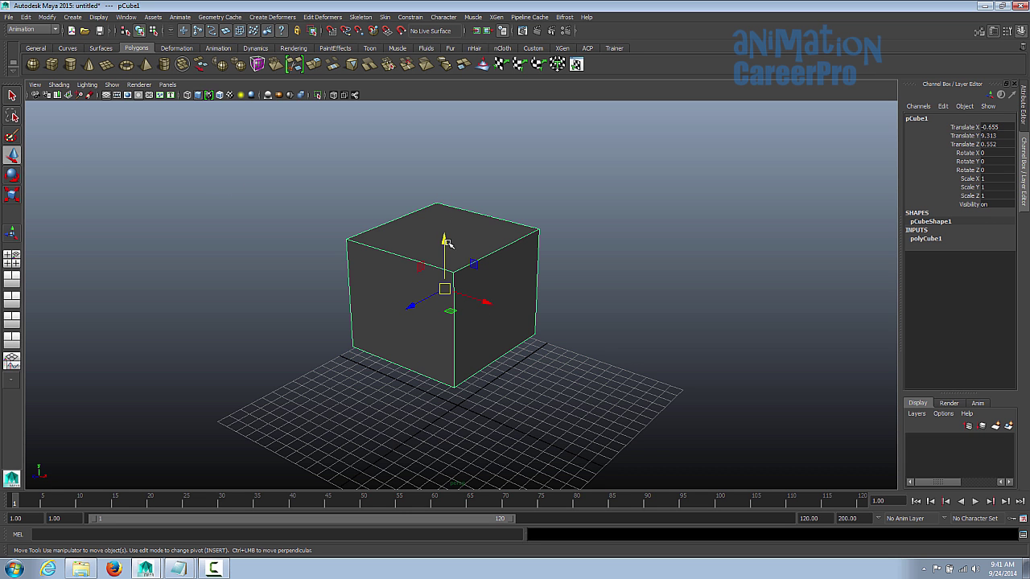
Raise the cube along Y to about 15.834 and select its Translate Y channel
left_click_drag(444, 239, 601, 356)
left_click_drag(460, 193, 459, 182)
left_click(941, 135)
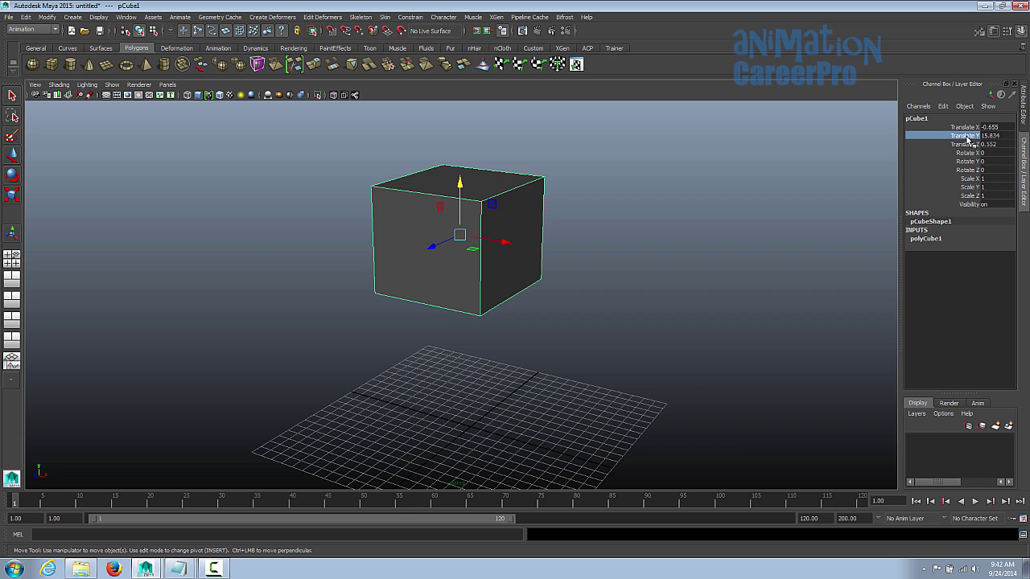
double_click(991, 135)
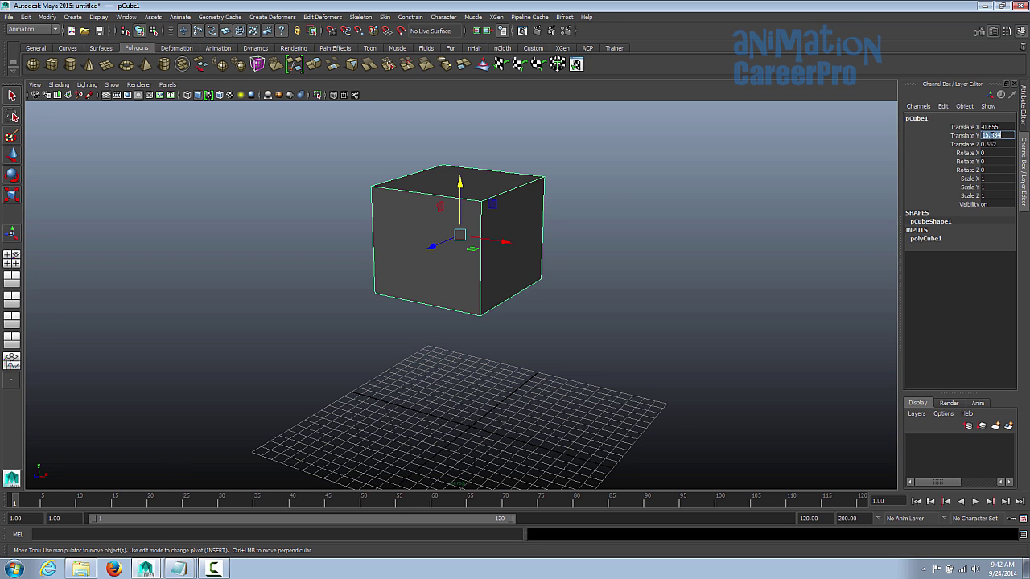
left_click(971, 138)
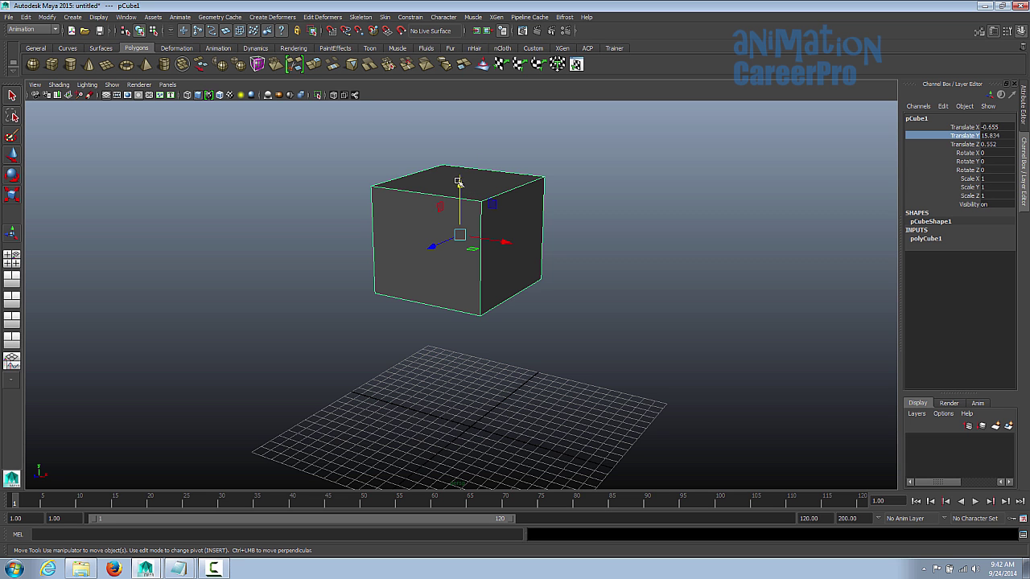
Lower the cube along Y below the grid to about -4.589
left_click_drag(460, 184, 556, 271)
left_click_drag(466, 216, 486, 286)
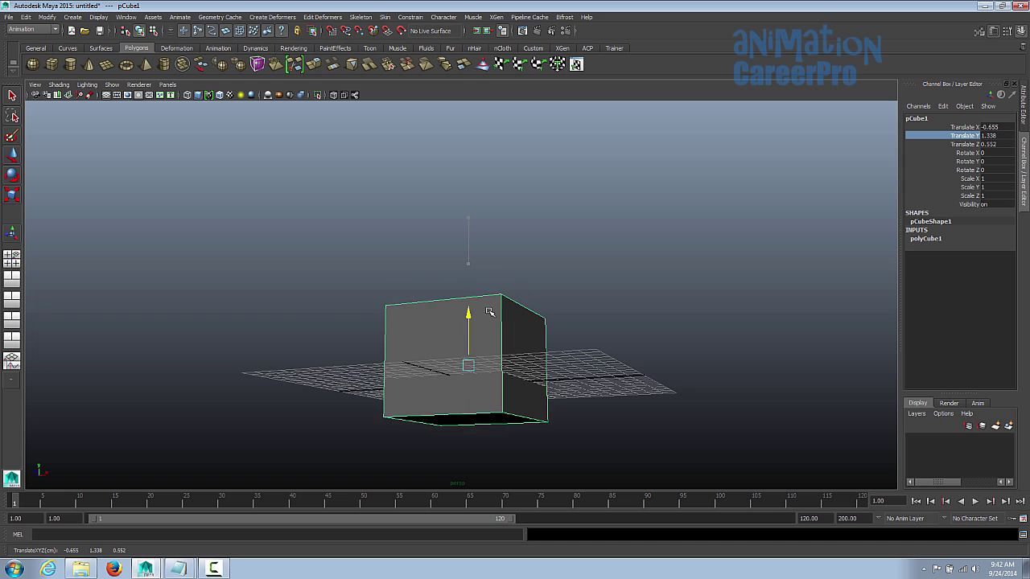
key("ctrl+z")
left_click_drag(472, 278, 480, 354)
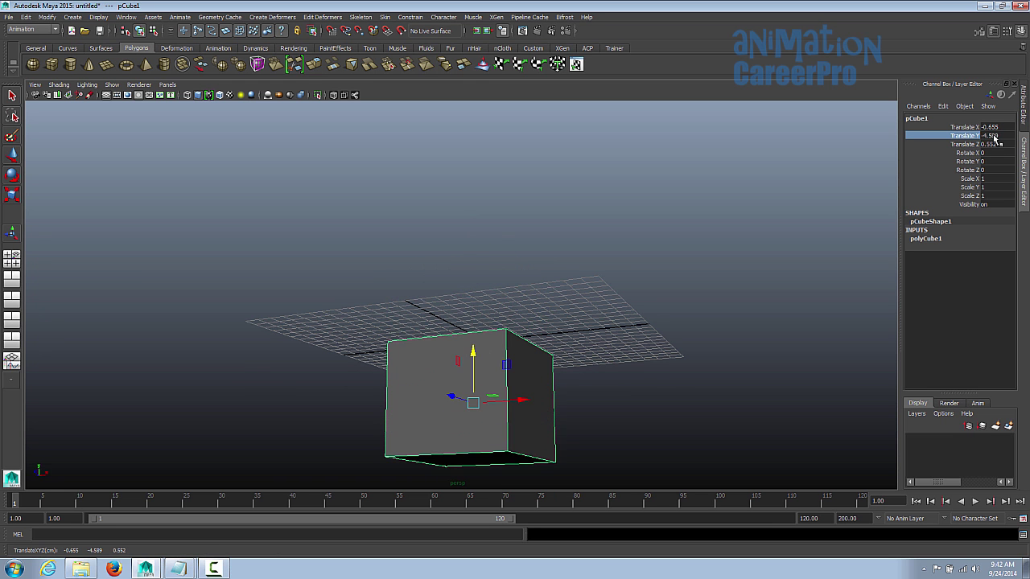
Raise the cube above the grid to about 7.603 in Y and move it along Z to about 17.308
left_click_drag(474, 356, 471, 193)
left_click_drag(595, 236, 459, 291, "alt")
left_click_drag(611, 330, 527, 336, "alt")
left_click_drag(527, 336, 392, 397, "alt")
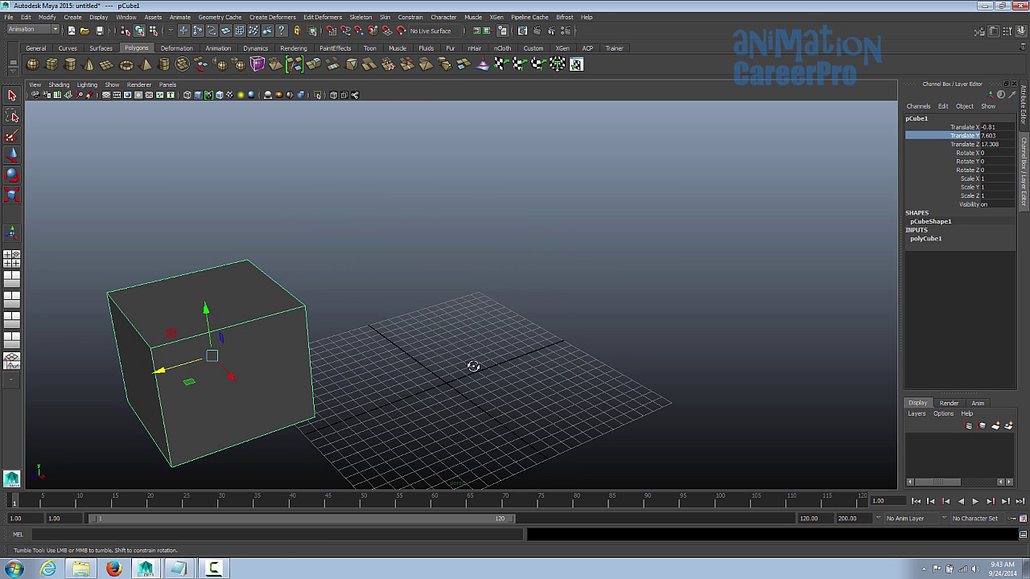
Move the cube along Z across the grid to about -13.059
left_click_drag(478, 373, 445, 366, "alt")
left_click_drag(117, 324, 442, 340)
left_click_drag(498, 275, 532, 266)
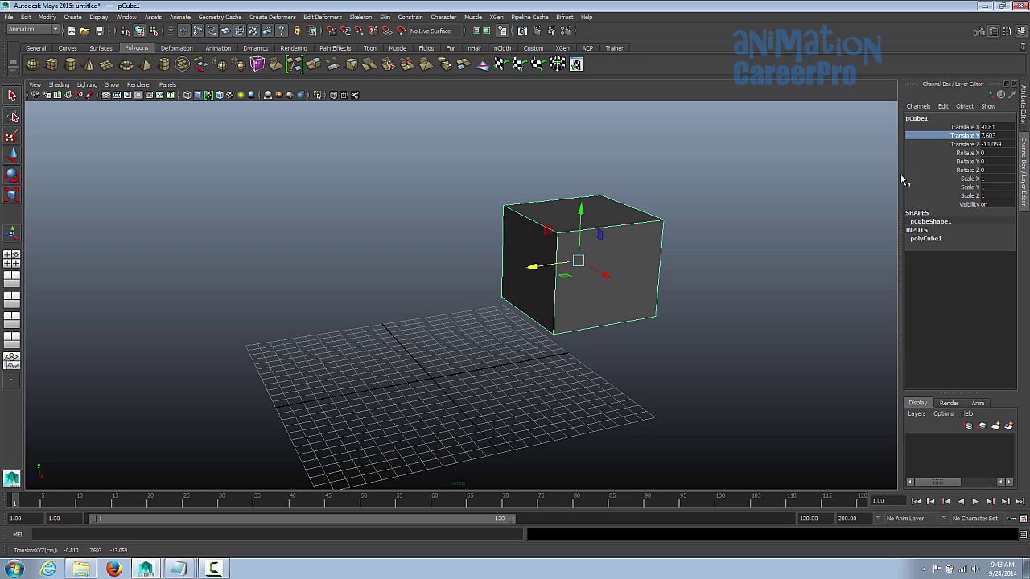
Set the cube's Translate X, Y and Z values together to 0
left_click_drag(990, 127, 993, 144)
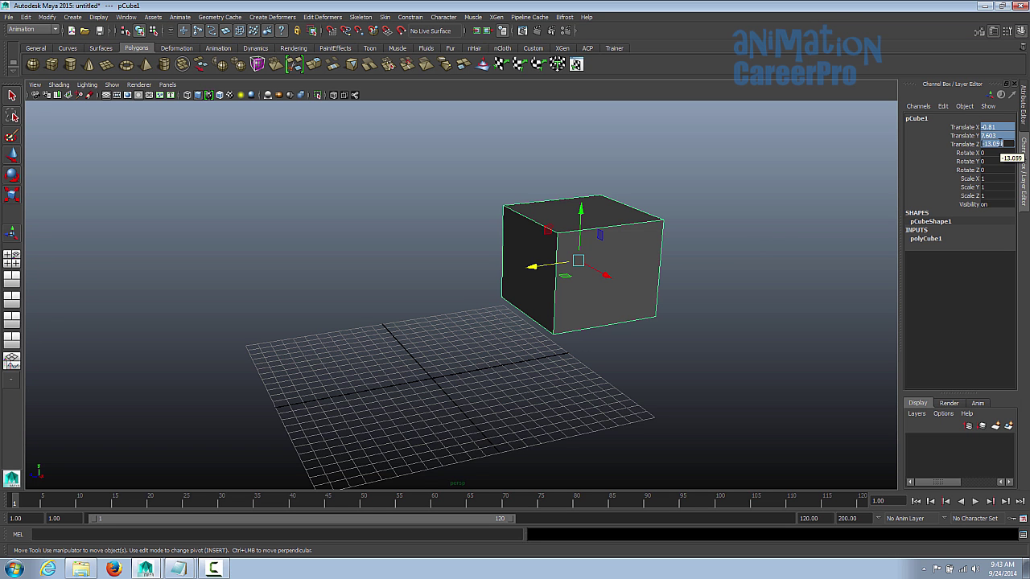
left_click(994, 129)
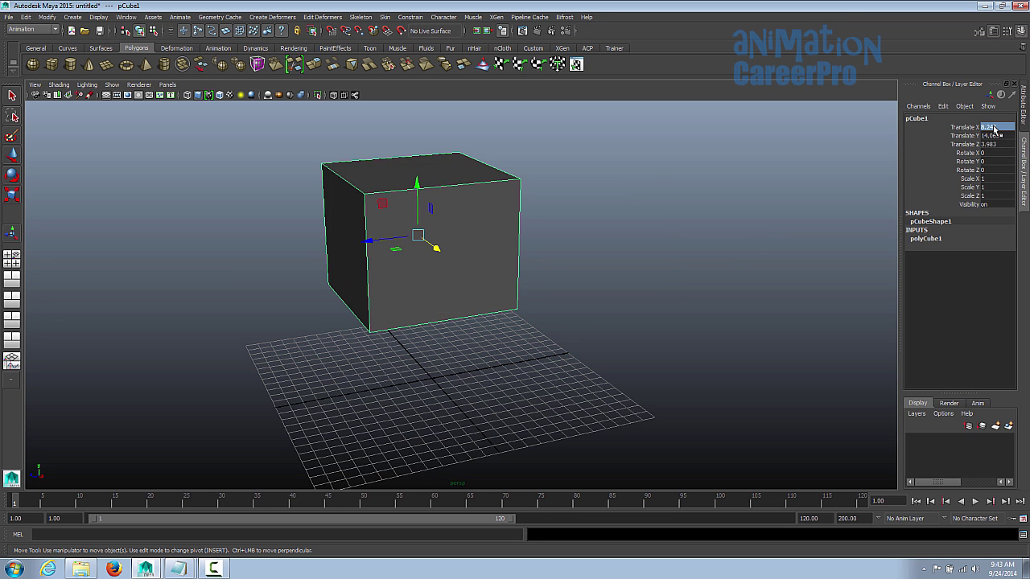
left_click_drag(998, 134, 1000, 149)
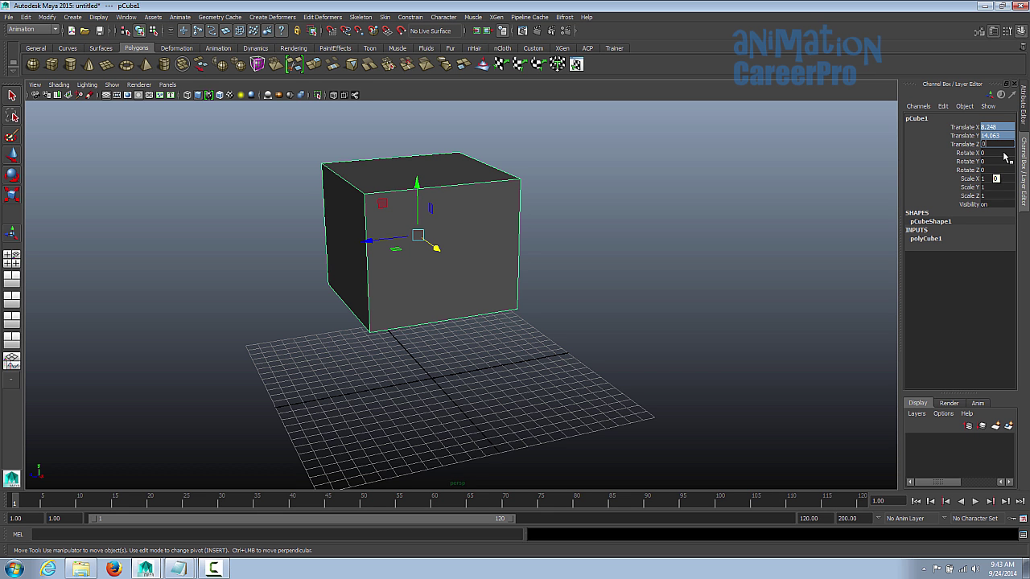
key("Return")
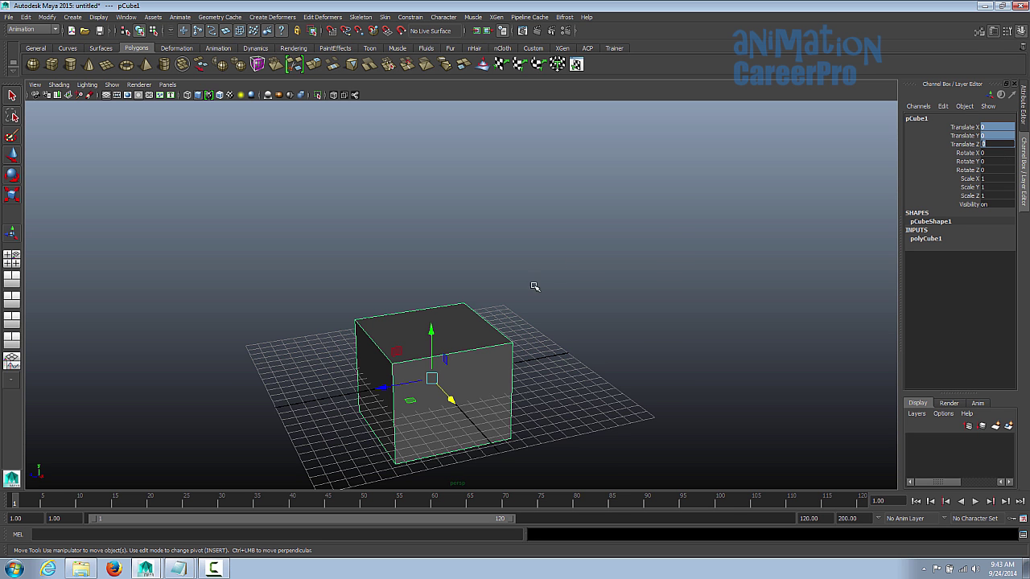
Undo the translation reset and move the cube to about X -2.202, Y 6.597 and Z -2.313
key("ctrl+z")
left_click_drag(564, 251, 445, 287)
left_click_drag(566, 342, 494, 296, "alt")
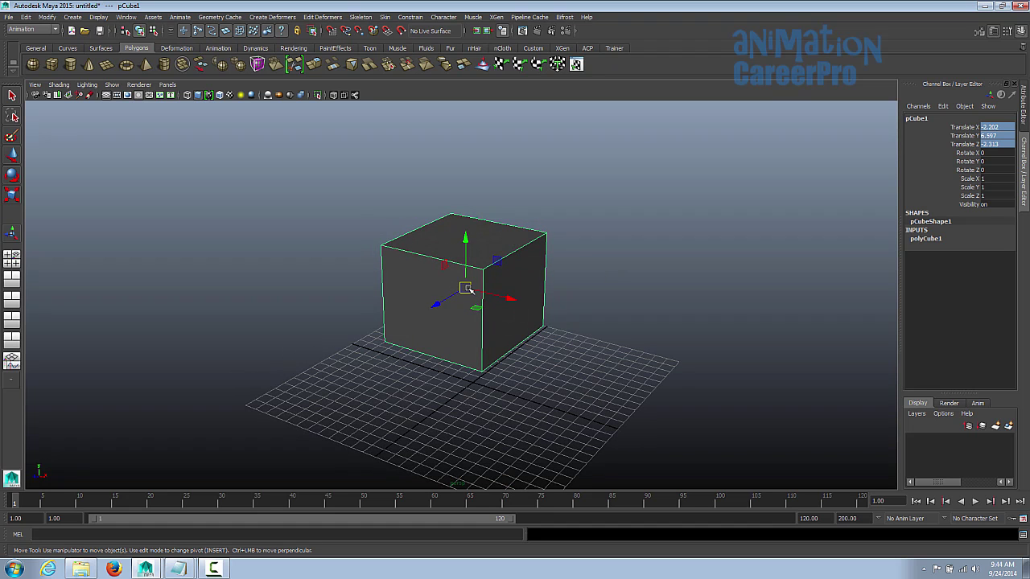
Activate the Rotate tool on the cube, try a rotation and undo it
key("e")
mouse_move(481, 238)
left_mouse_down()
mouse_move(435, 227)
mouse_move(485, 237)
mouse_move(446, 236)
mouse_move(475, 234)
left_mouse_up()
key("ctrl+z")
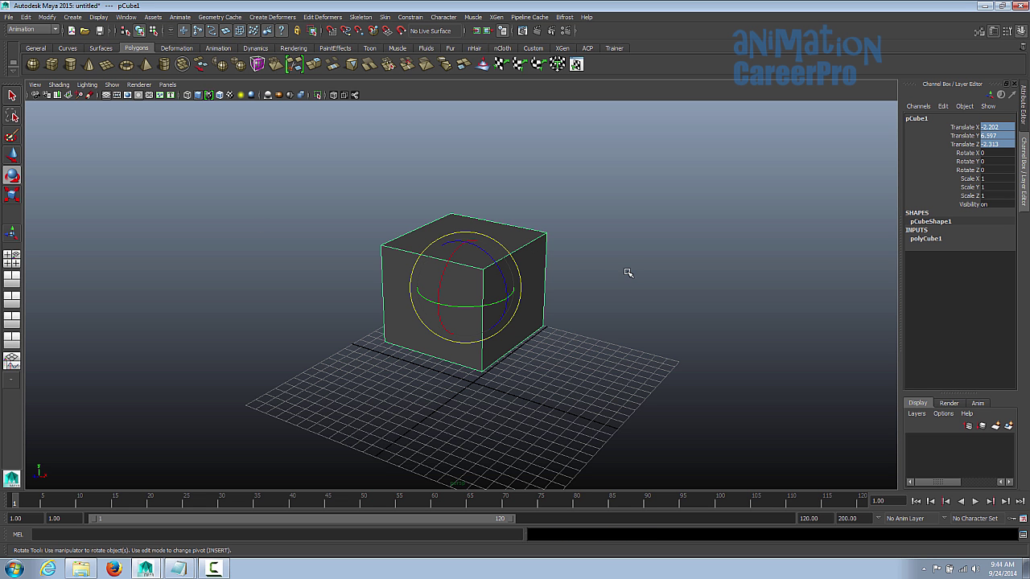
left_click_drag(541, 274, 488, 361, "alt")
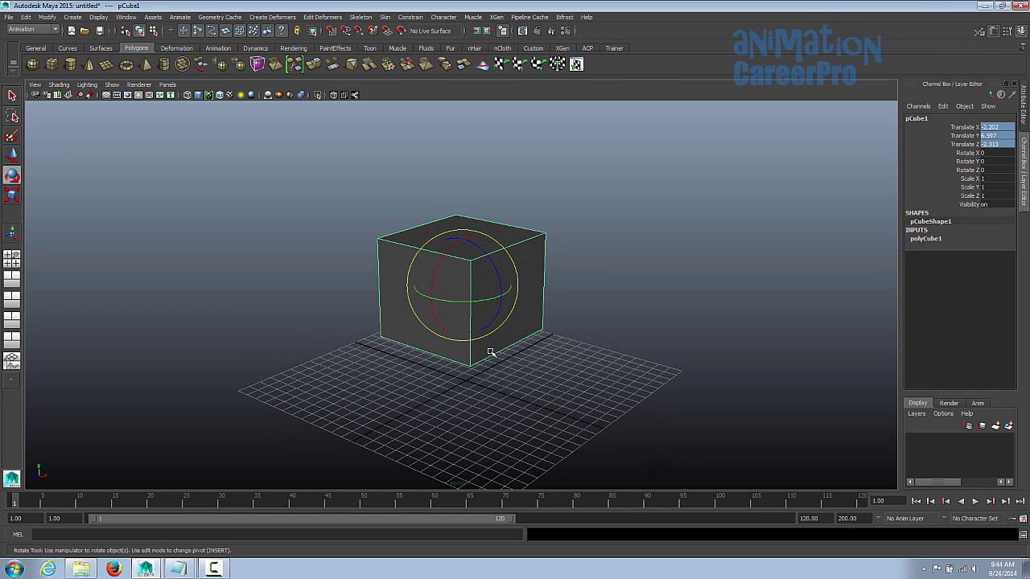
left_click_drag(494, 291, 498, 290, "alt")
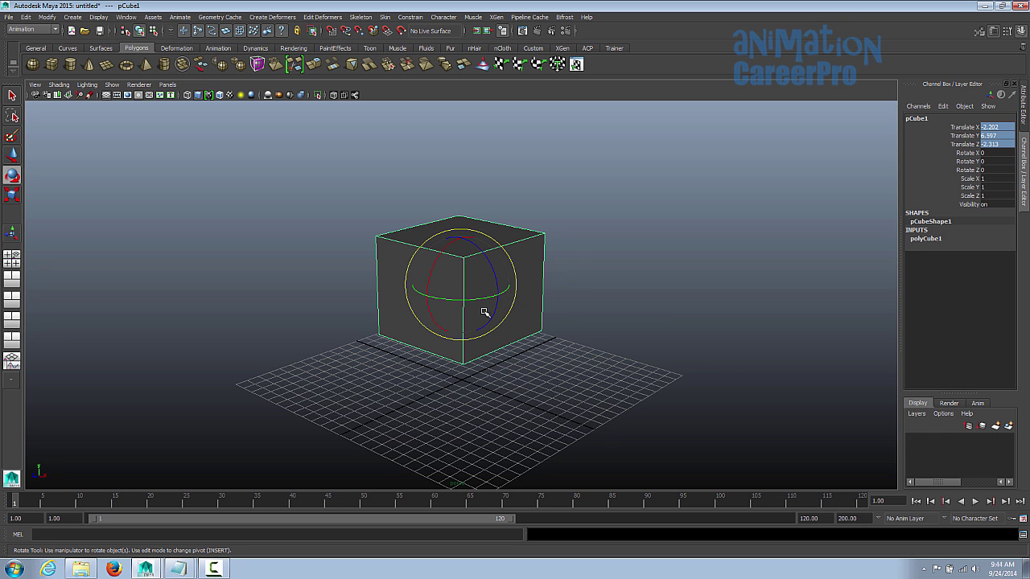
Try a rotation of the cube about its Y axis and undo it
left_click_drag(478, 298, 446, 298)
key("ctrl+z")
key("ctrl+z")
key("ctrl+z")
key("ctrl+z")
key("ctrl+z")
key("ctrl+z")
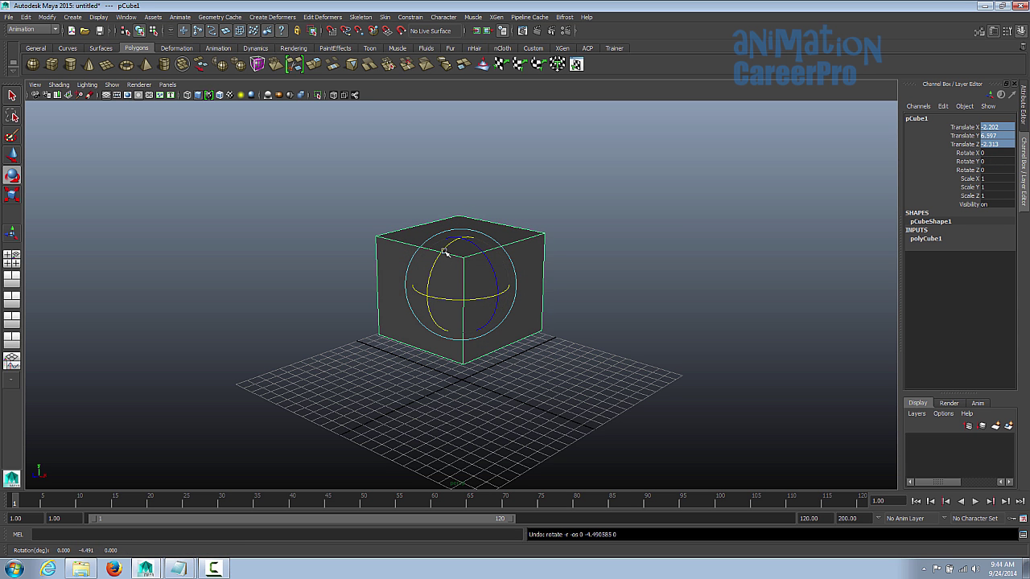
Try a small rotation of the cube about its X axis and undo it
left_click_drag(444, 252, 441, 273)
key("ctrl+z")
key("ctrl+z")
key("ctrl+z")
key("ctrl+z")
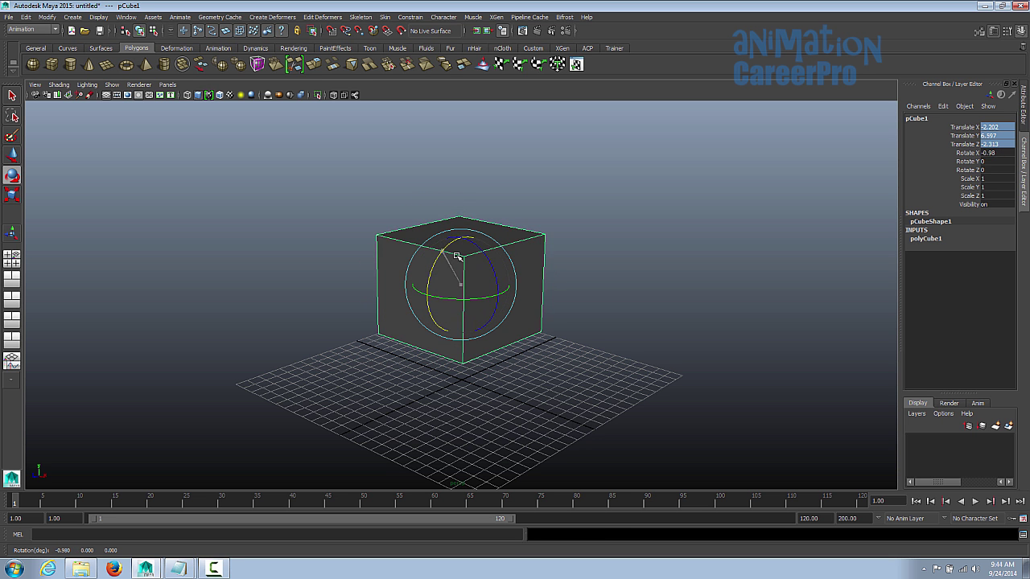
Try rotating the cube about -12 degrees around its Y axis and undo it
left_click_drag(479, 246, 480, 333)
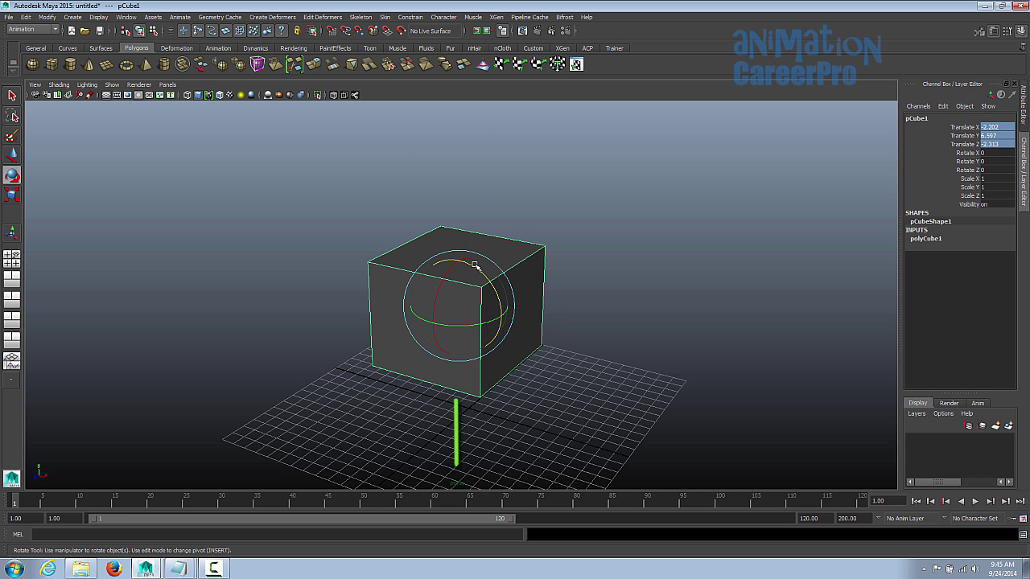
mouse_move(477, 324)
left_mouse_down()
mouse_move(436, 322)
mouse_move(517, 322)
mouse_move(467, 323)
left_mouse_up()
key("ctrl+z")
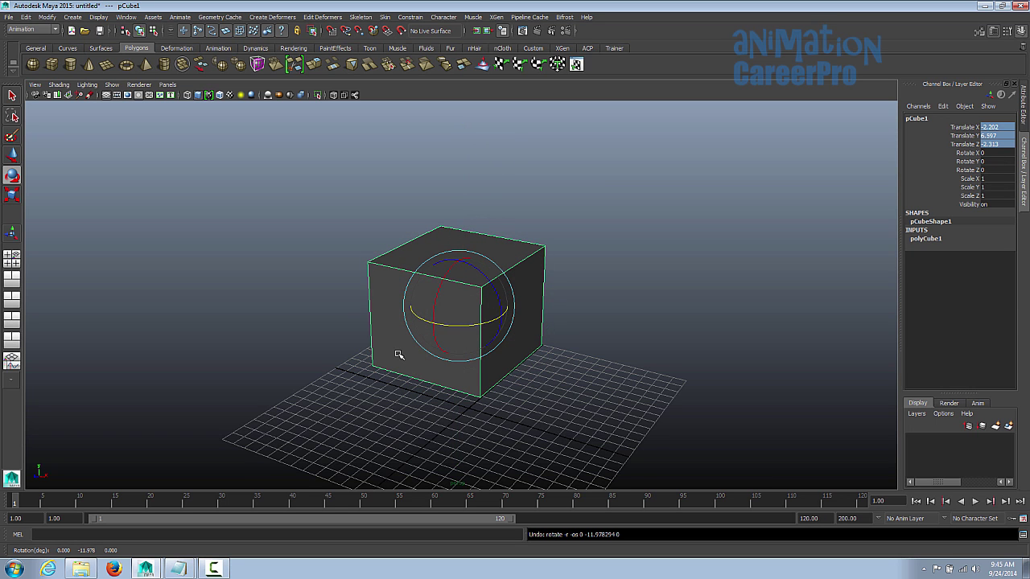
mouse_move(651, 237)
left_mouse_down("alt")
mouse_move(568, 230)
mouse_move(649, 240)
left_mouse_up("alt")
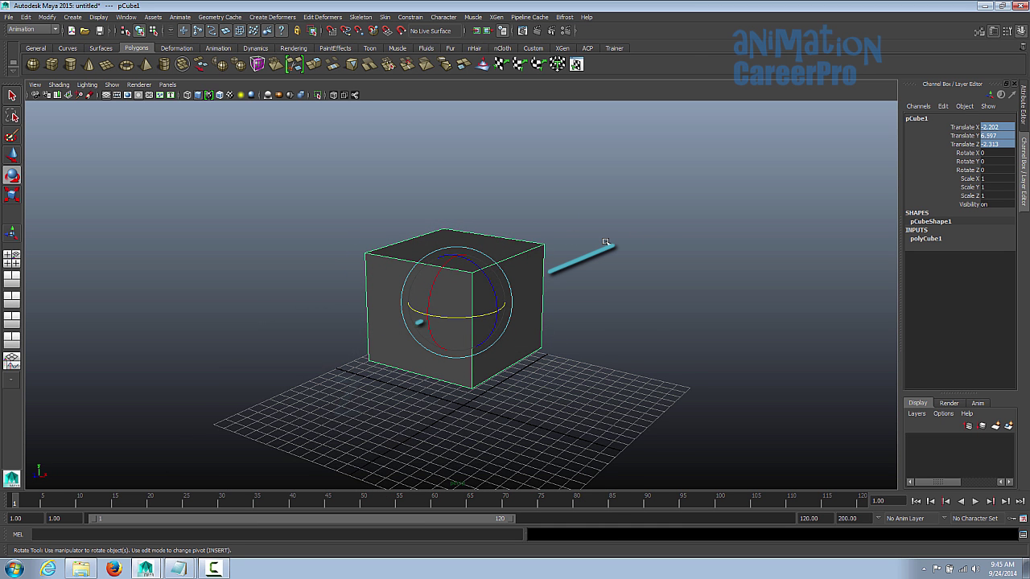
Rotate the cube about its X axis to roughly 22.6 degrees and undo the rotation
mouse_move(474, 264)
left_mouse_down()
mouse_move(481, 278)
mouse_move(464, 258)
mouse_move(427, 275)
mouse_move(431, 304)
left_mouse_up()
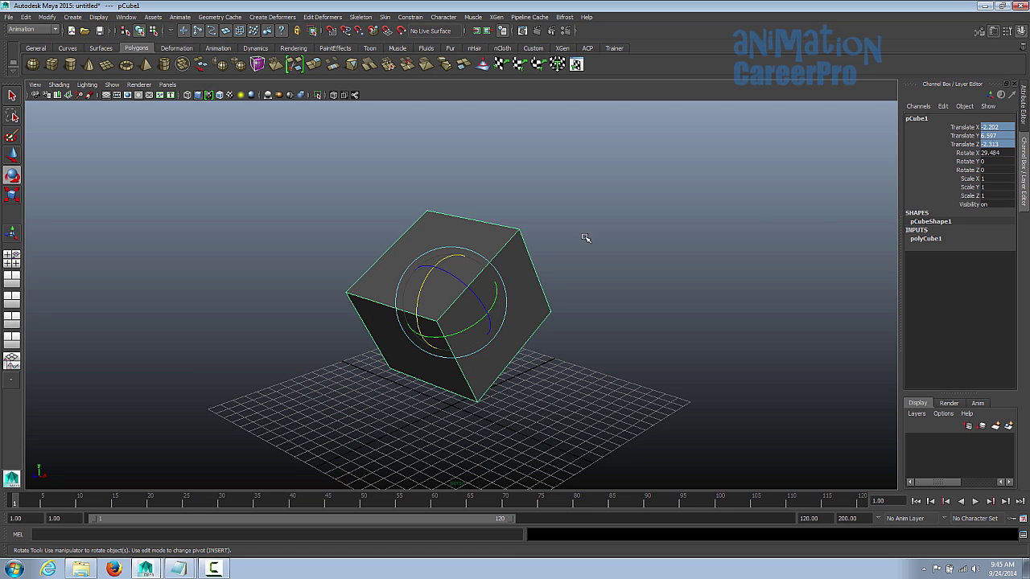
left_click_drag(424, 286, 389, 259)
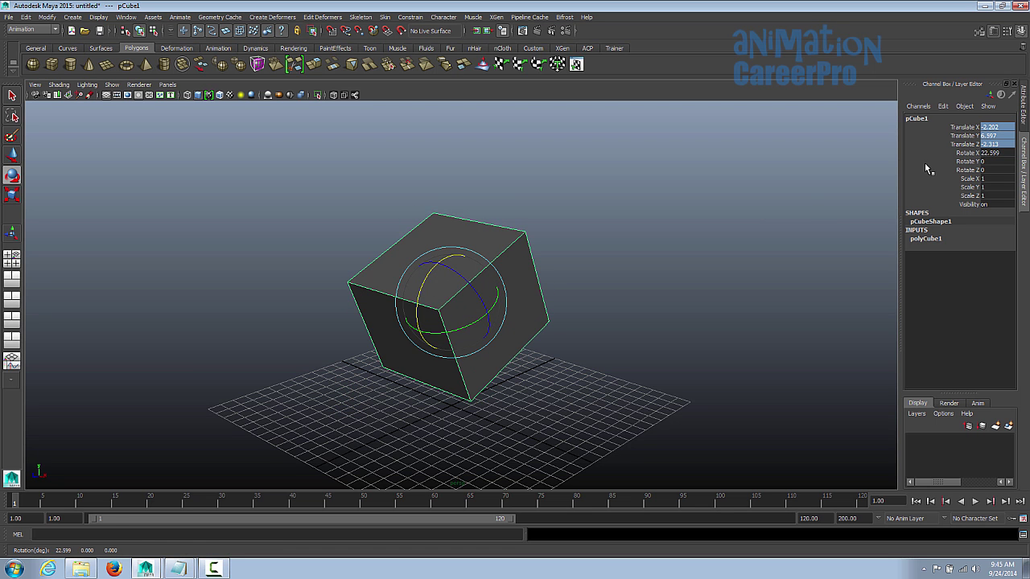
key("ctrl+z")
key("ctrl+z")
key("ctrl+z")
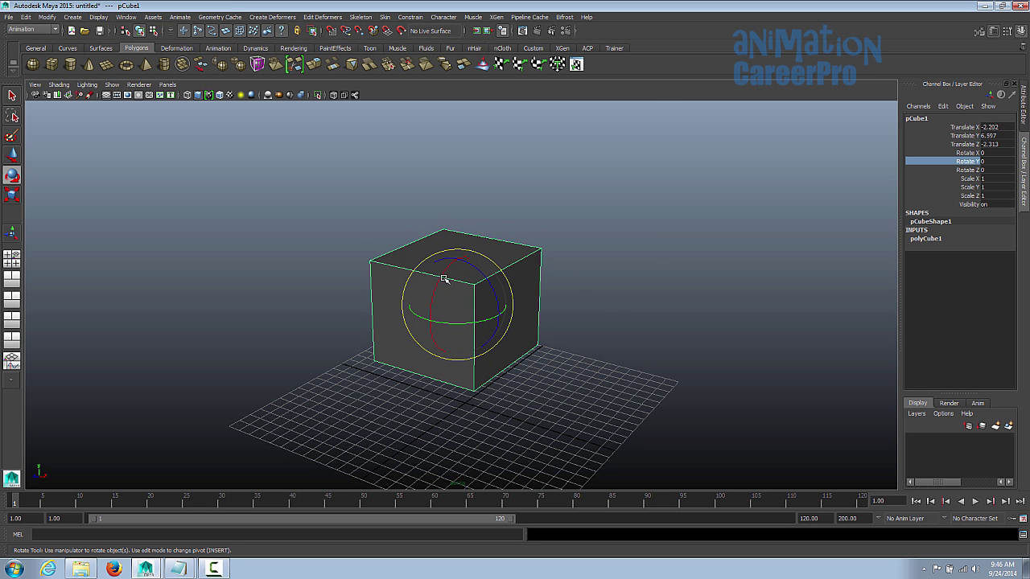
Try rotating the cube about -12.2 degrees around its X axis and undo the test rotations
left_click_drag(478, 322, 451, 283)
key("ctrl+z")
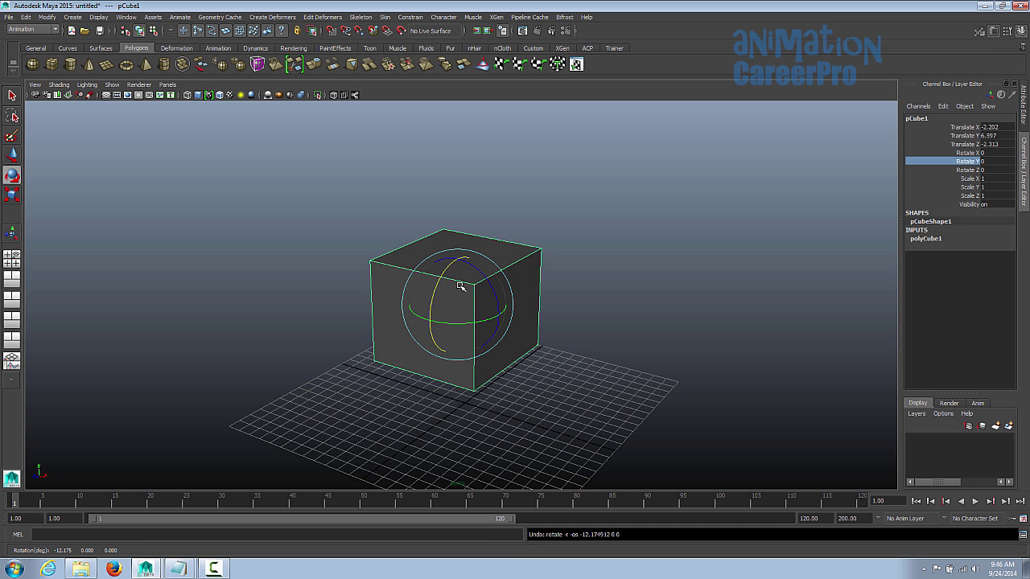
mouse_move(463, 282)
left_mouse_down()
mouse_move(457, 292)
mouse_move(471, 269)
mouse_move(450, 310)
mouse_move(492, 260)
mouse_move(469, 294)
left_mouse_up()
key("ctrl+z")
key("ctrl+z")
Activate the Scale tool, stretch the cube along Y to about 2.465 and undo it
left_click(12, 193)
left_click_drag(509, 305, 483, 309, "alt")
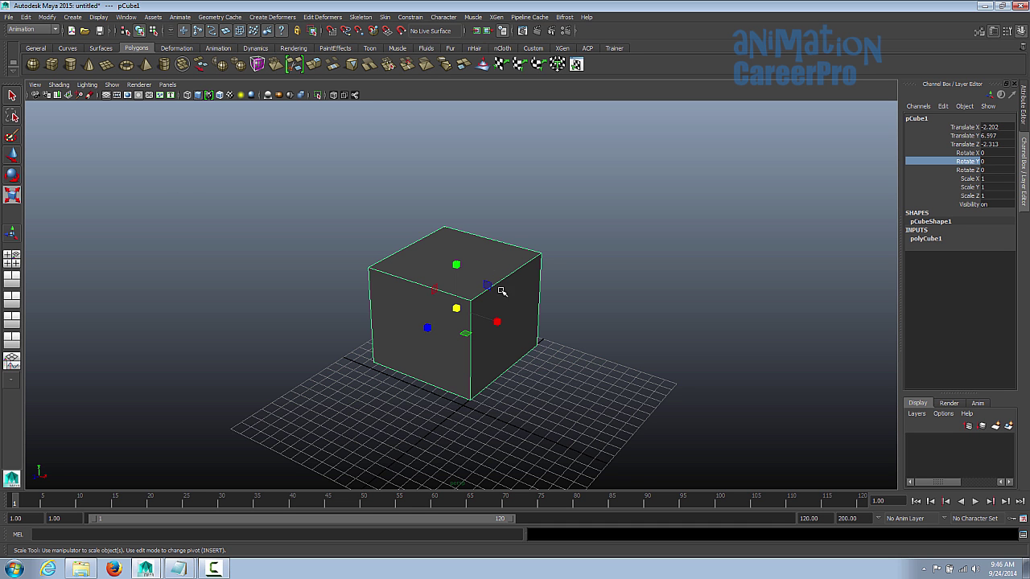
left_click_drag(521, 330, 494, 196, "alt")
key("ctrl+z")
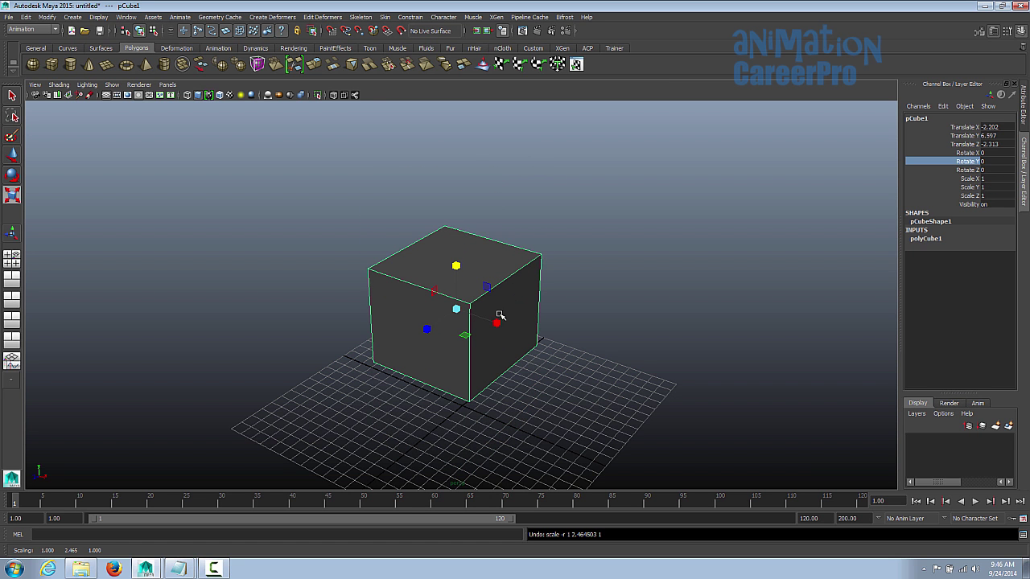
Try stretching the cube along X and along Z with the Scale tool, undoing each change
left_click_drag(498, 323, 597, 344)
key("ctrl+z")
left_click_drag(427, 329, 340, 386)
key("ctrl+z")
left_click_drag(427, 329, 363, 395)
key("ctrl+z")
Activate the Move tool and examine the cube and grid from several angles and distances
key("w")
left_click_drag(576, 325, 519, 312, "alt")
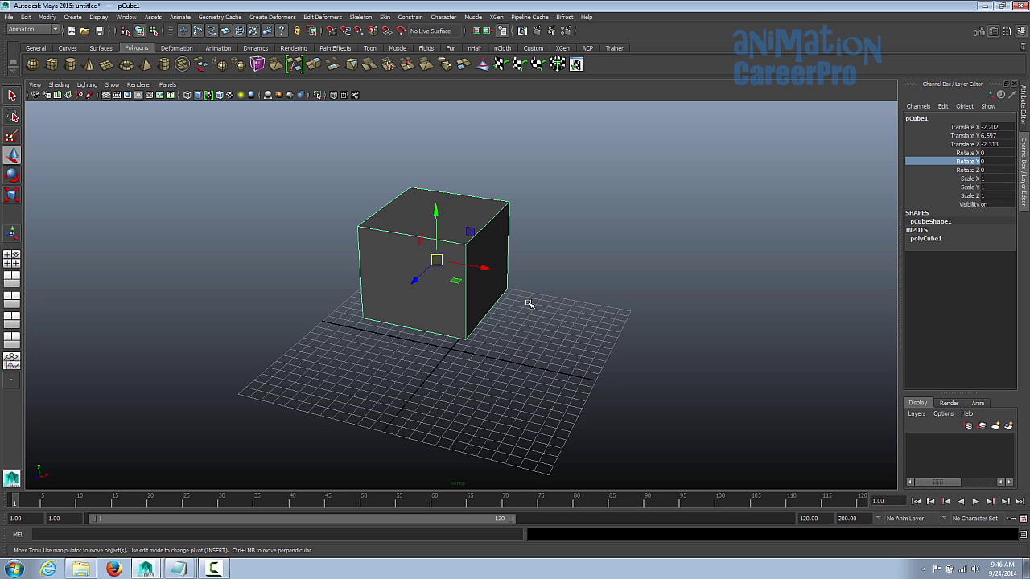
mouse_move(663, 317)
left_mouse_down("alt")
mouse_move(697, 317)
mouse_move(683, 335)
mouse_move(676, 317)
left_mouse_up("alt")
right_click_drag(676, 317, 566, 334, "alt")
left_click_drag(566, 333, 630, 322, "alt")
right_click_drag(630, 322, 630, 369, "alt")
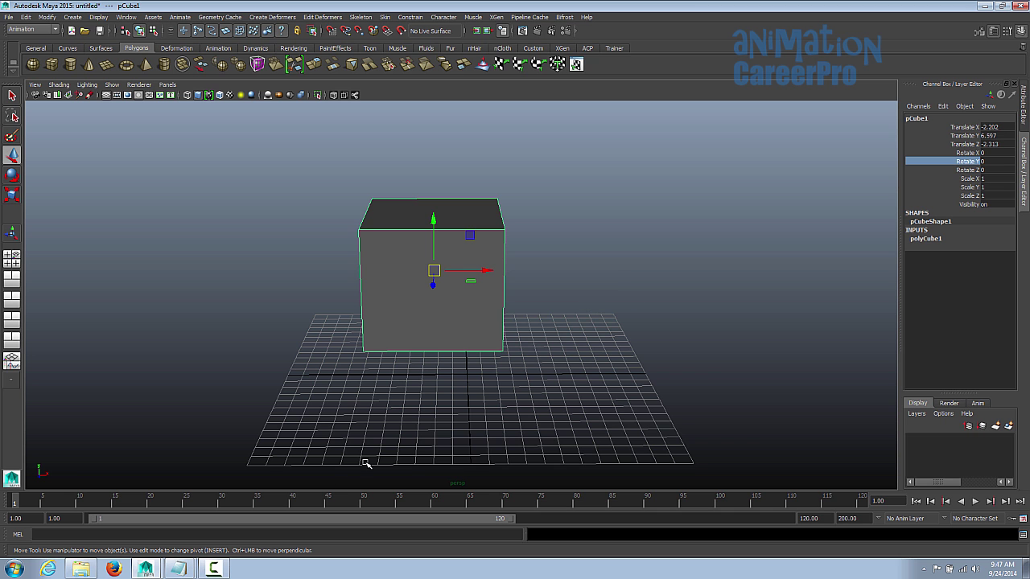
left_click_drag(488, 345, 444, 305, "alt")
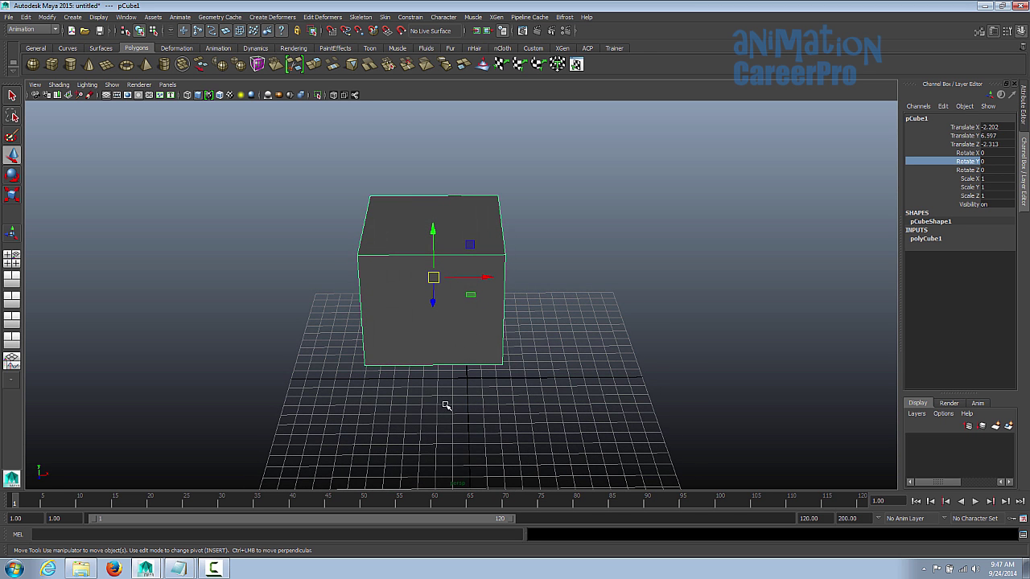
left_click_drag(435, 413, 477, 382, "alt")
right_click_drag(475, 379, 322, 395, "alt")
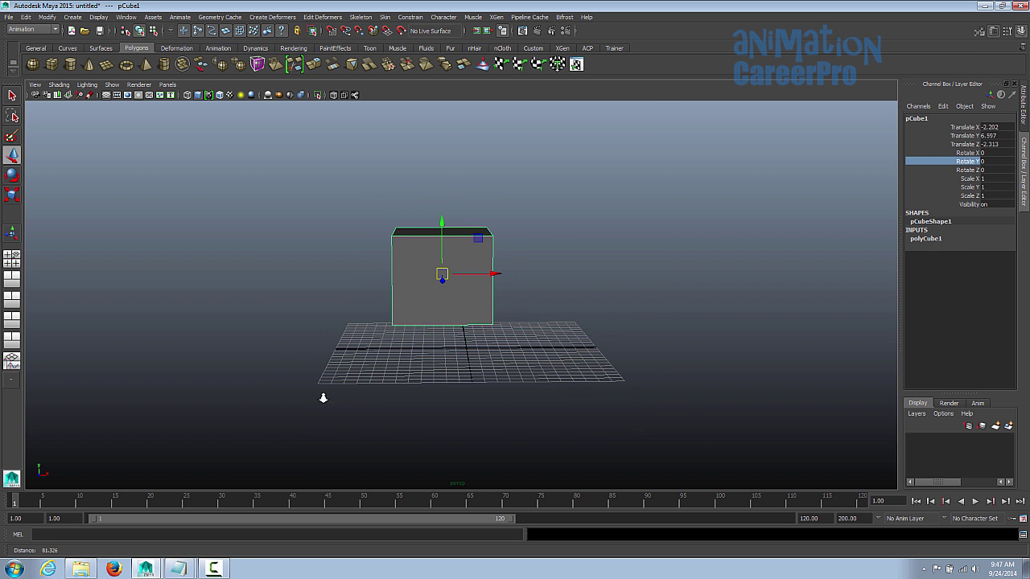
Move the cube to about X -2.887 and Z -13.751 above the back of the grid
left_click_drag(407, 375, 450, 241, "alt")
scroll(479, 324, "up", 3)
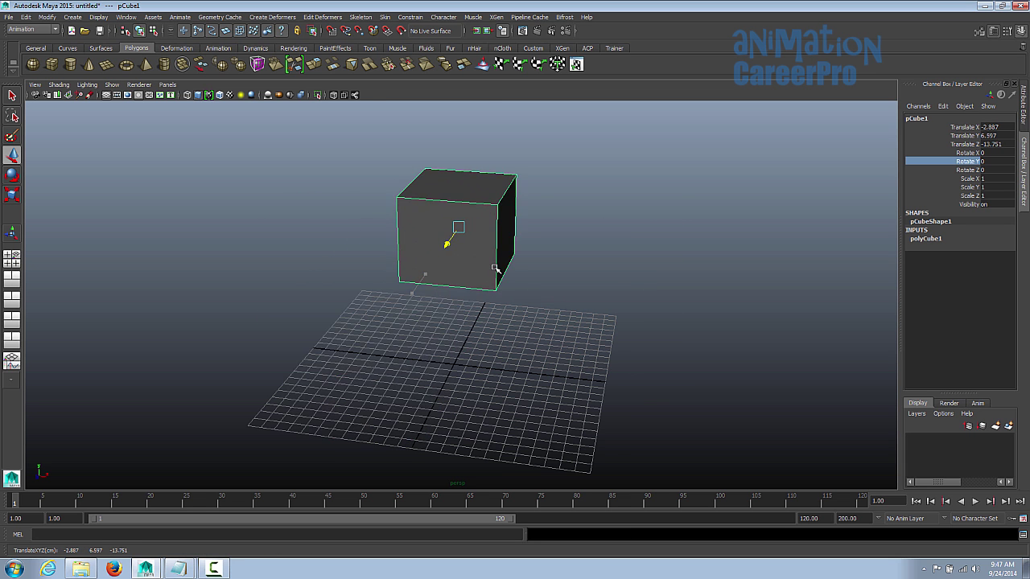
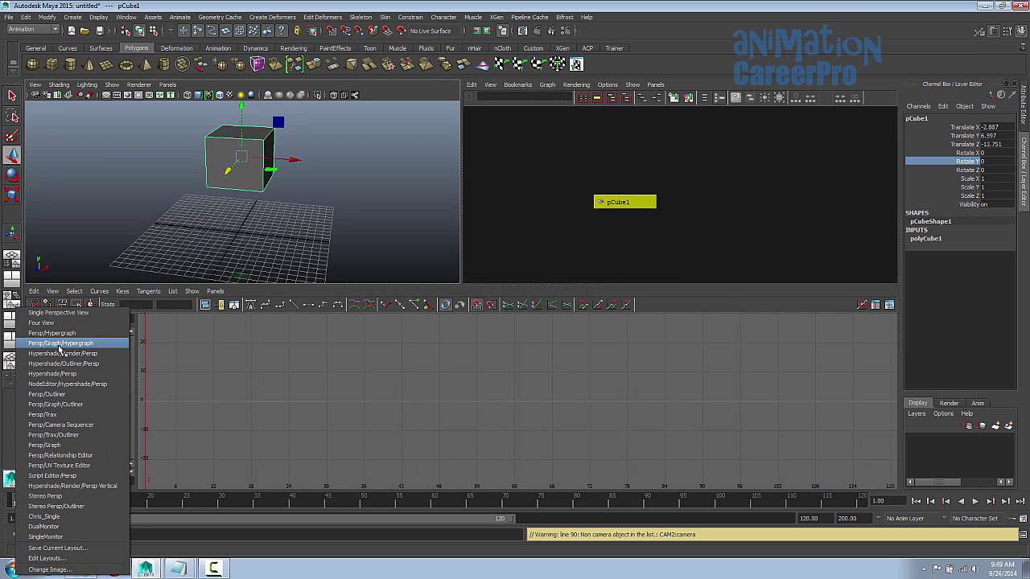
Switch to the Persp/Graph/Hypergraph layout, then enlarge the two upper views and narrow the perspective view
left_click(60, 344)
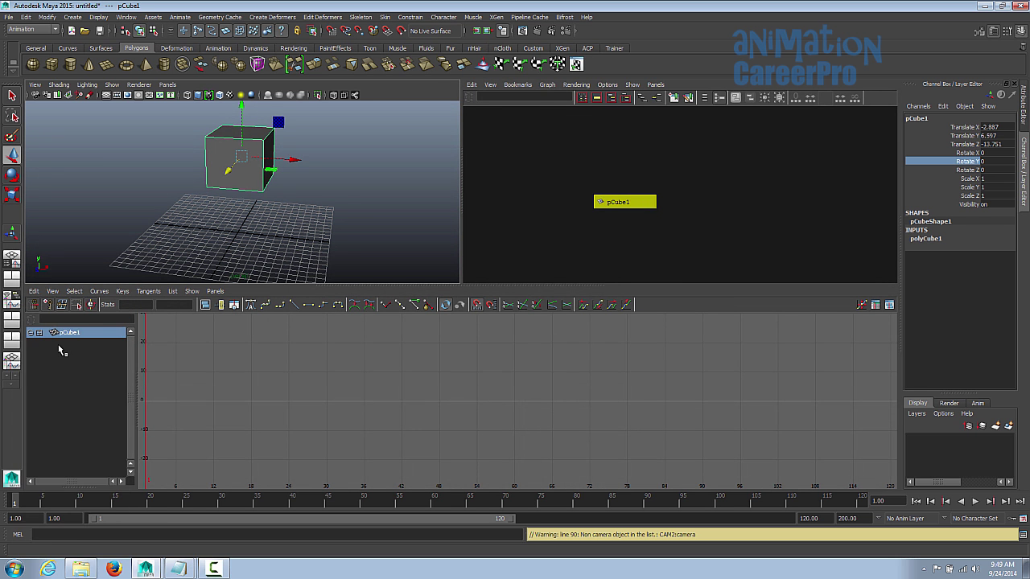
left_click_drag(438, 283, 437, 362)
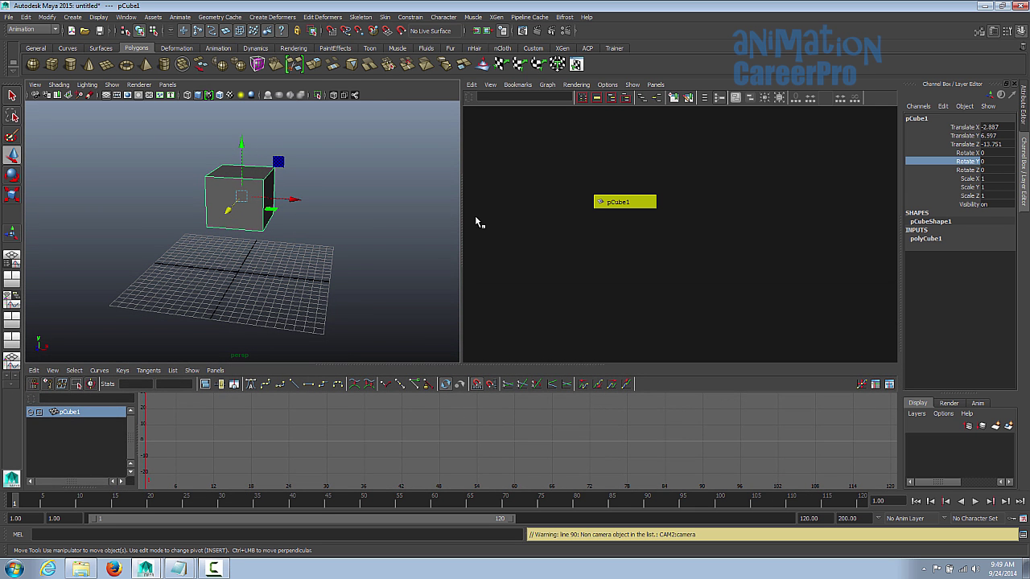
left_click_drag(462, 225, 416, 234)
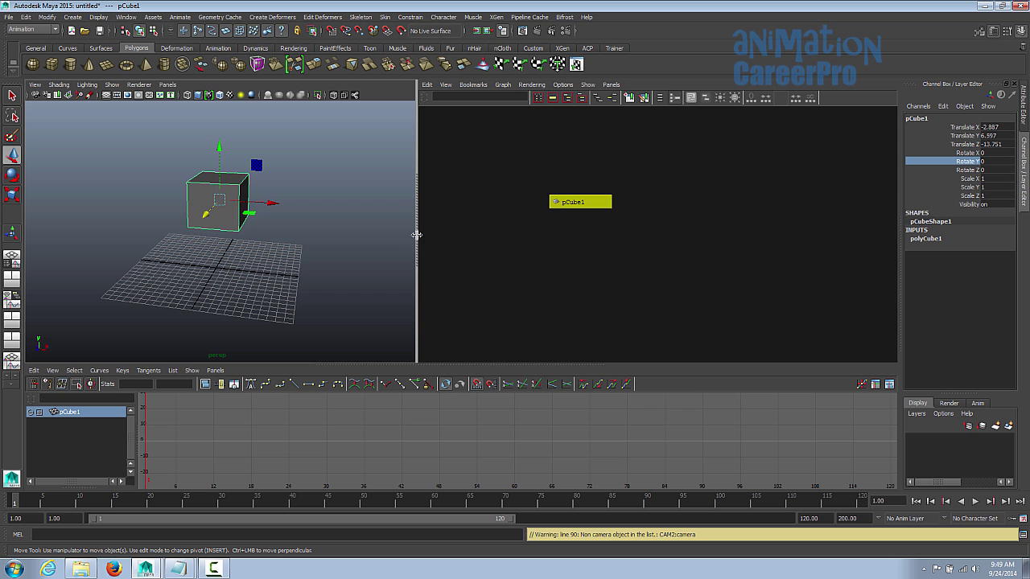
left_click_drag(342, 193, 266, 202, "alt")
Create a one-node camera and move it in front of the cube to about Y 9.352 and Z 15.091
left_click(98, 16)
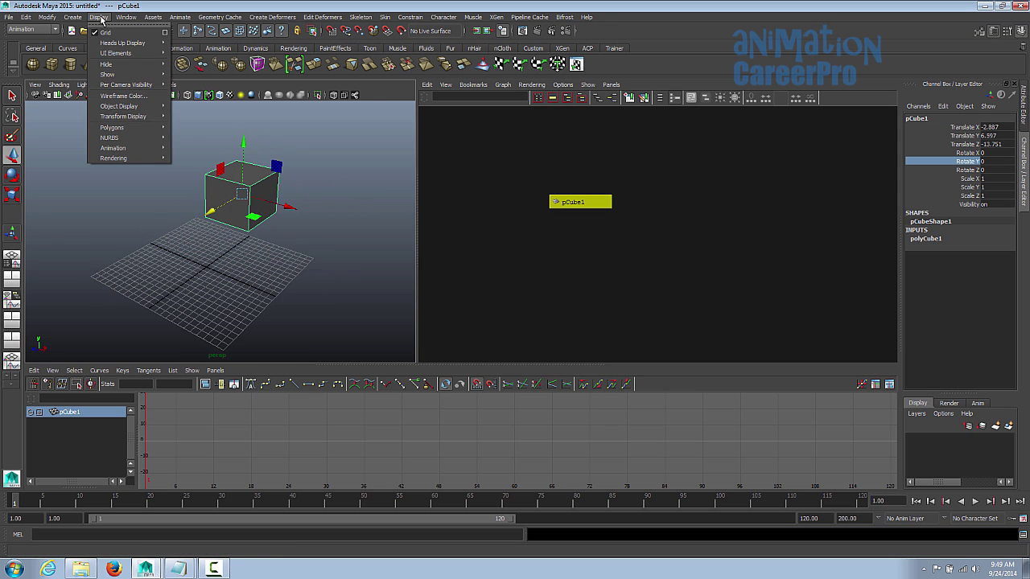
mouse_move(82, 19)
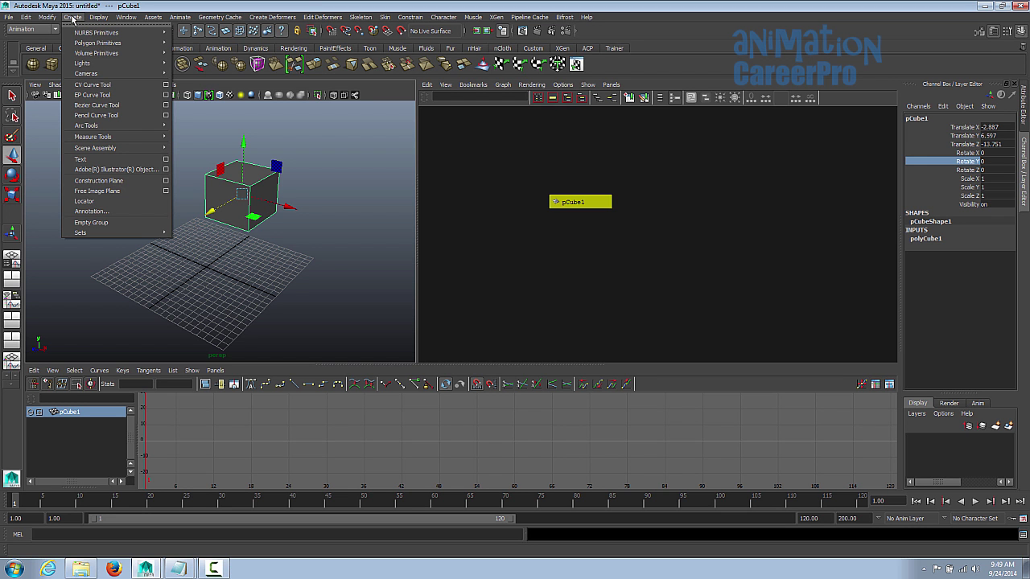
mouse_move(95, 74)
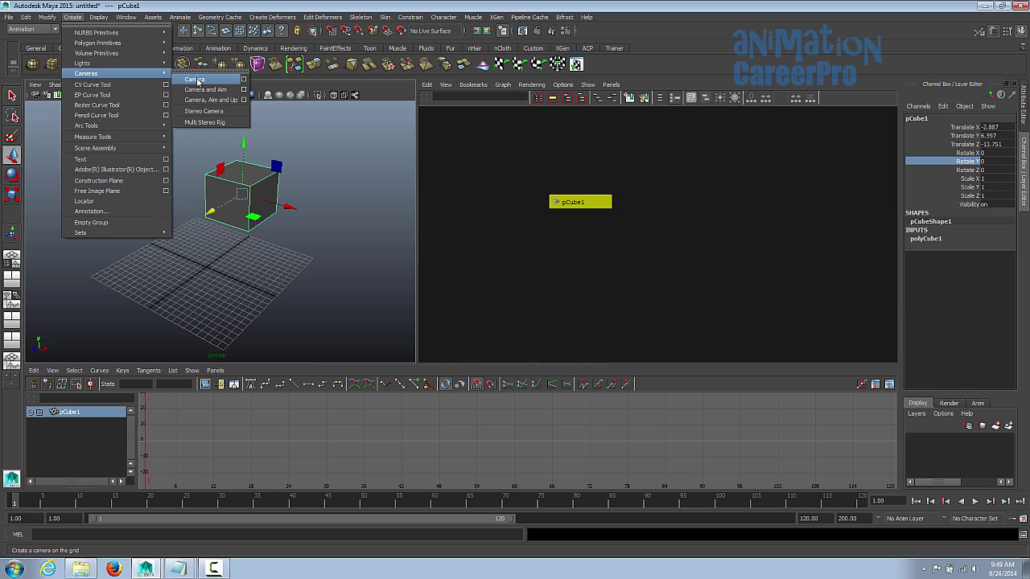
left_click(195, 79)
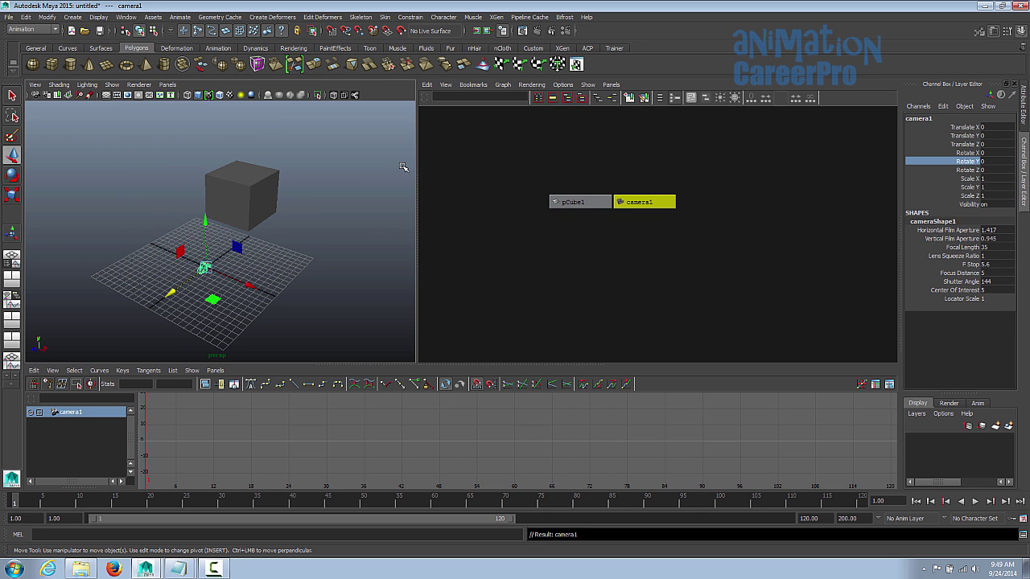
left_click_drag(171, 291, 103, 330)
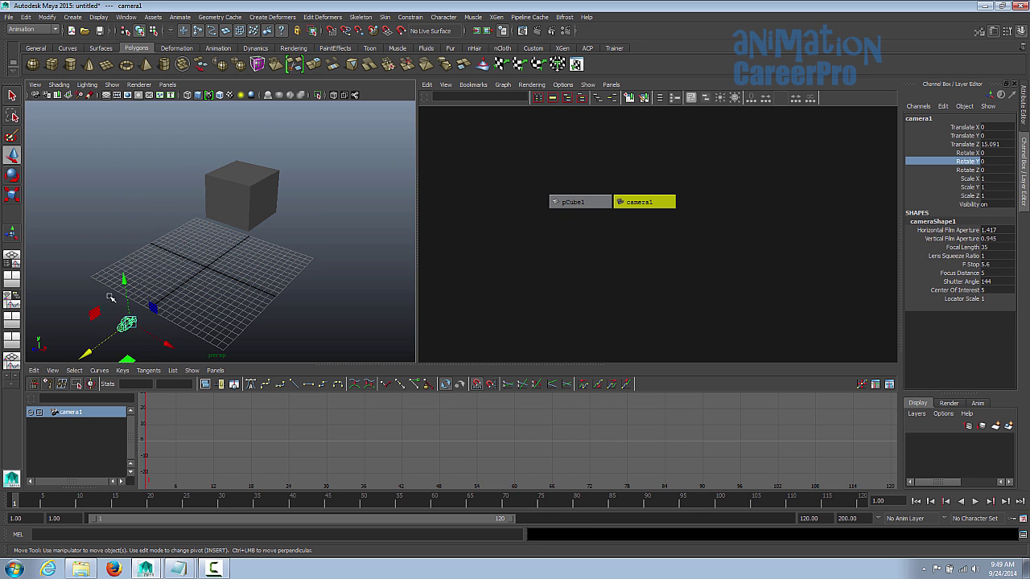
left_click_drag(125, 278, 119, 212)
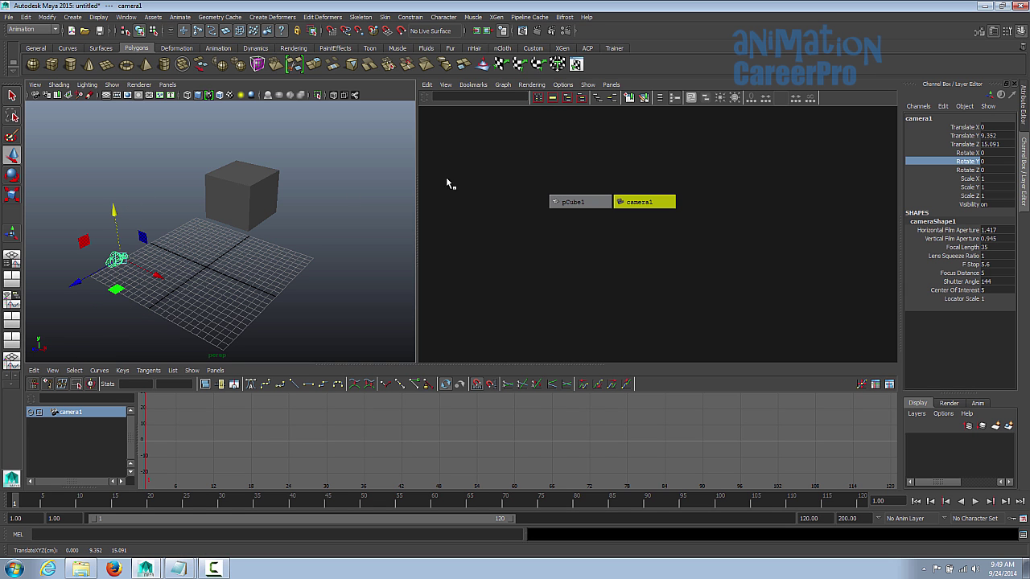
Replace the Hypergraph with a perspective view through camera1
left_click(617, 85)
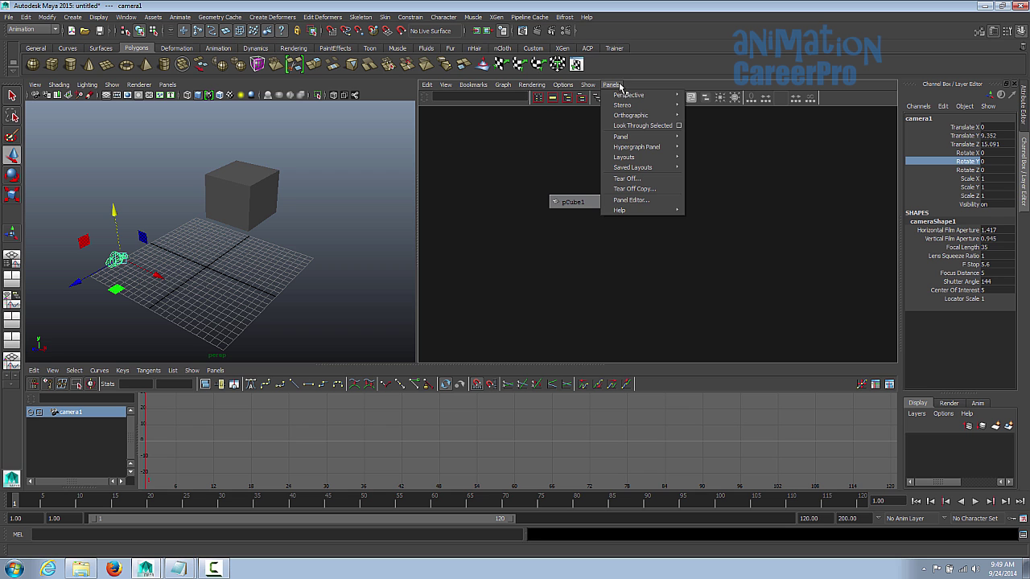
mouse_move(629, 99)
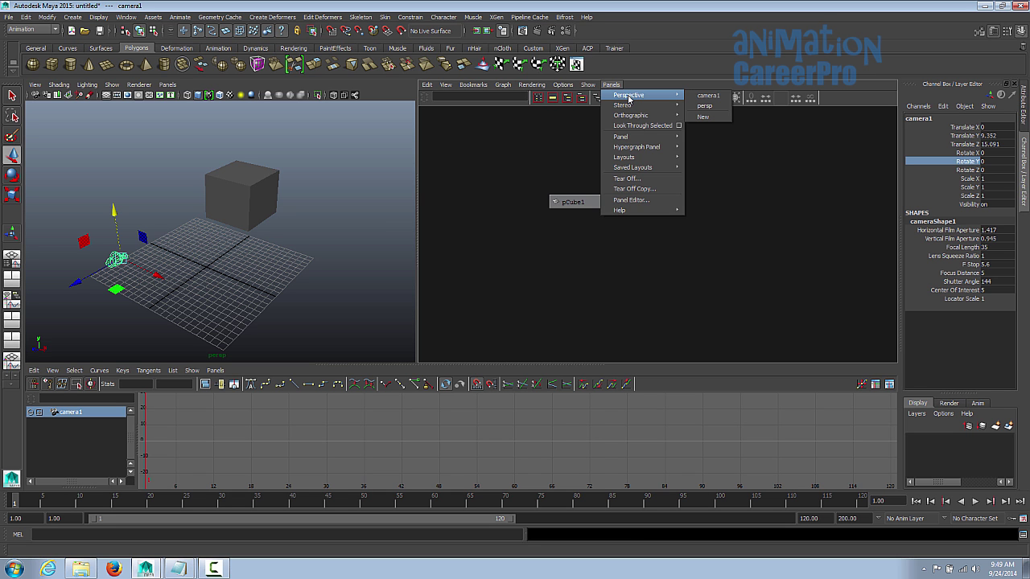
left_click(706, 96)
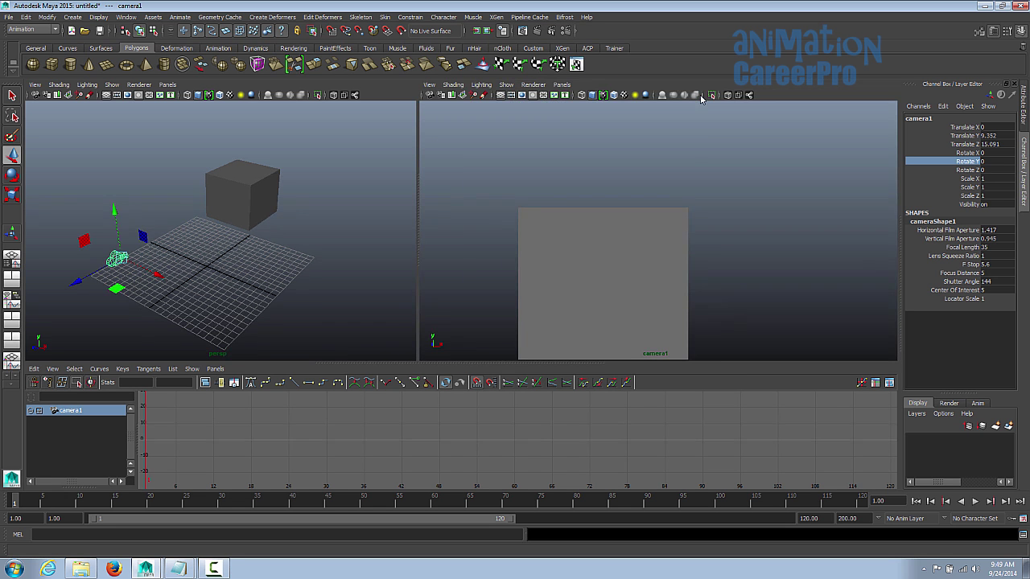
Orbit, pull back and pan camera1 in its own view so it looks down on the cube and the whole grid
left_click_drag(117, 257, 89, 283)
left_click_drag(749, 209, 287, 239, "alt")
scroll(62, 257, "down", 3)
scroll(62, 258, "down", 4)
scroll(674, 248, "down", 5)
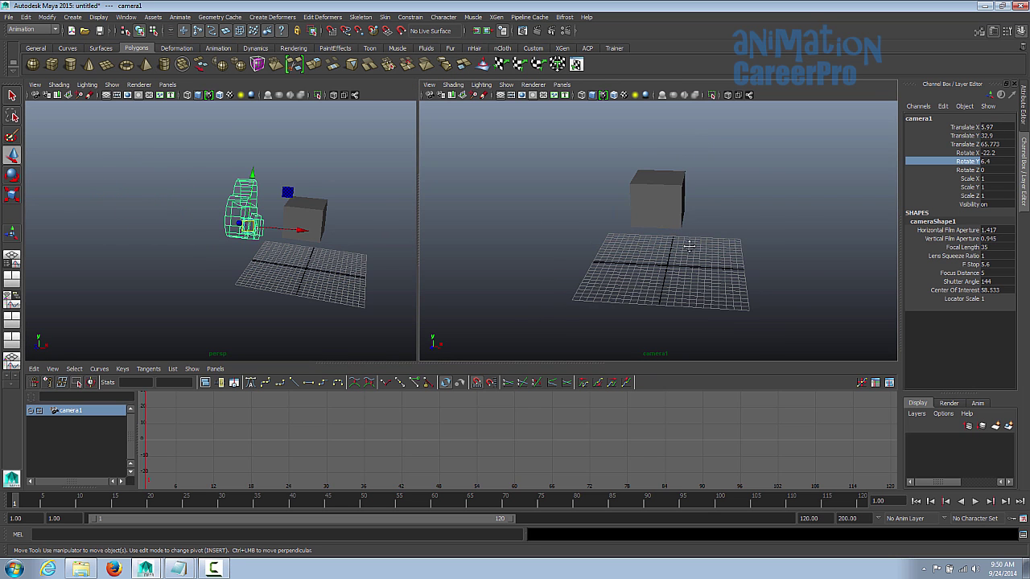
middle_click_drag(689, 245, 668, 238, "alt")
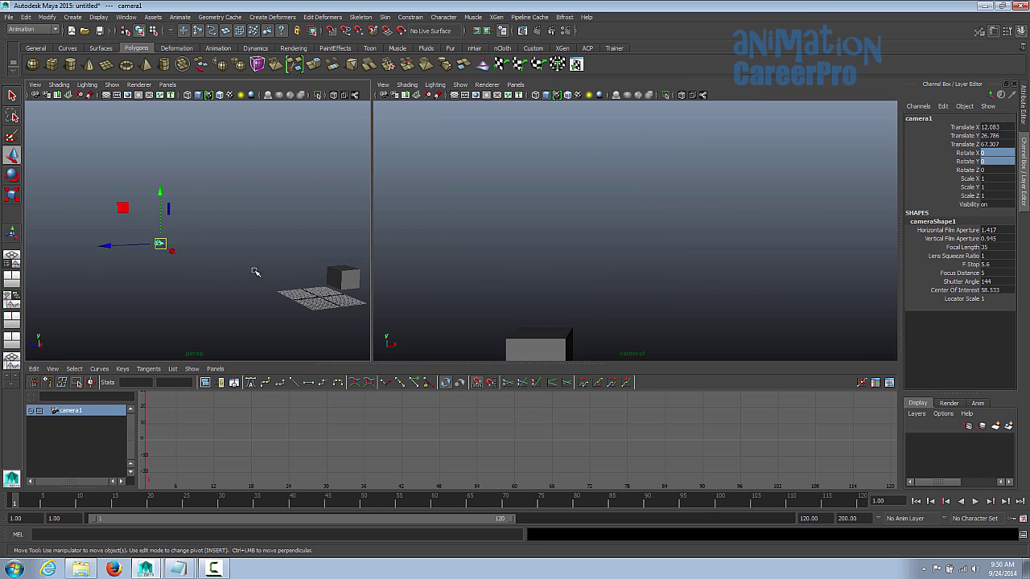
Move camera1 to about X 0.931, Y 8.246 and Z 49.936, tilt it to about -8.358 degrees on X, and reframe its view
left_click_drag(257, 274, 244, 274, "alt")
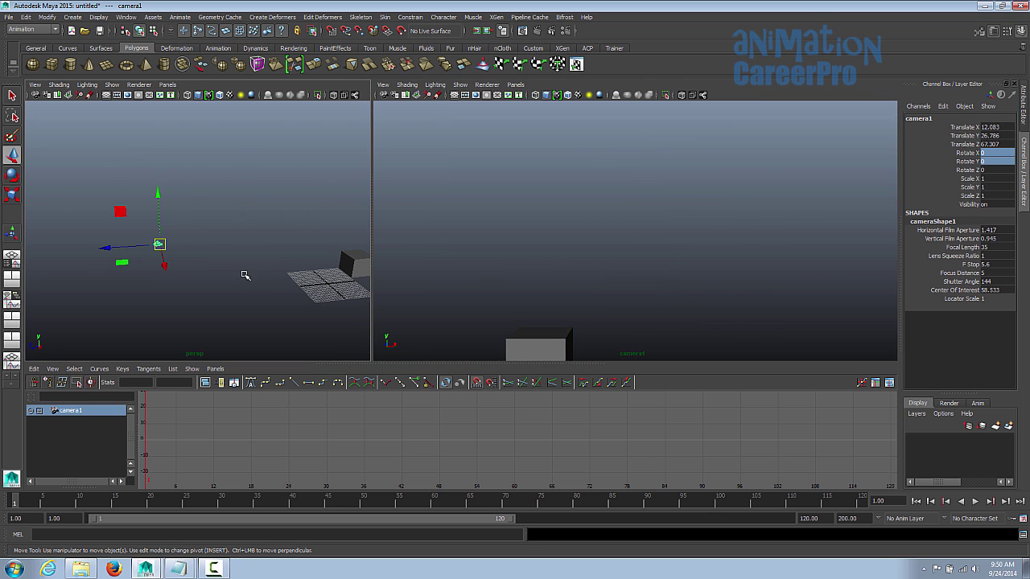
left_click_drag(157, 213, 161, 241)
left_click_drag(112, 286, 242, 274)
left_click_drag(197, 211, 157, 289)
left_click_drag(188, 234, 172, 278)
key("e")
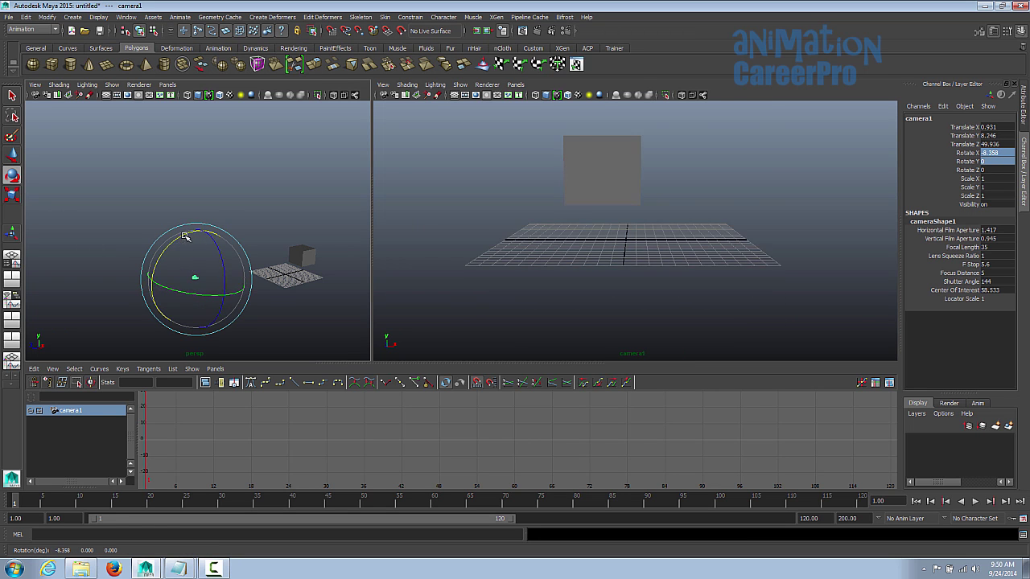
key("w")
middle_click_drag(751, 230, 752, 274, "alt")
Select the cube and shift it down toward the grid in camera1's view, alternating between the Move and Rotate tools
left_click(306, 256)
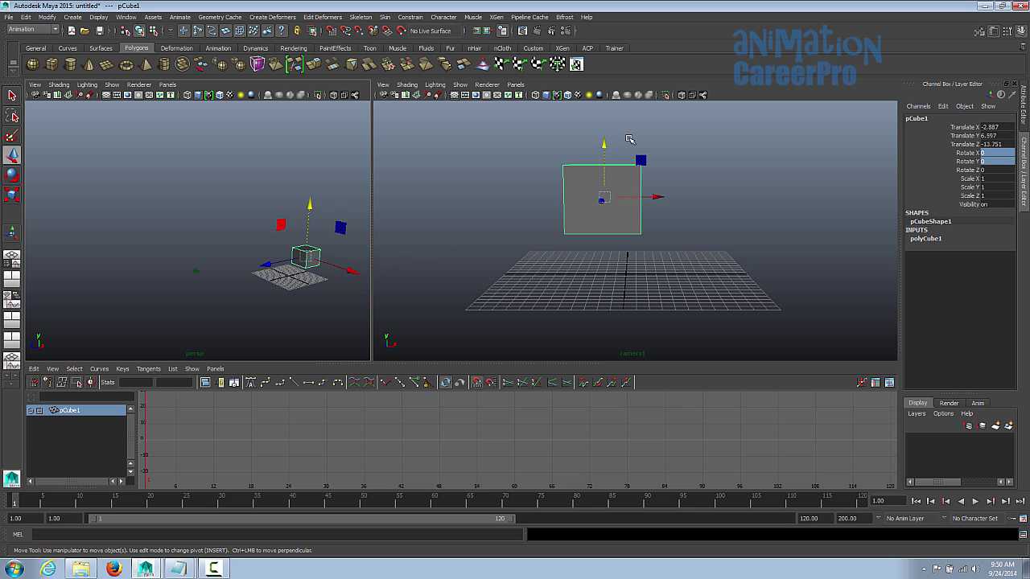
left_click_drag(606, 144, 607, 167)
mouse_move(656, 219)
left_mouse_down()
mouse_move(706, 216)
mouse_move(635, 225)
mouse_move(674, 200)
mouse_move(656, 192)
mouse_move(663, 235)
left_mouse_up()
key("e")
key("w")
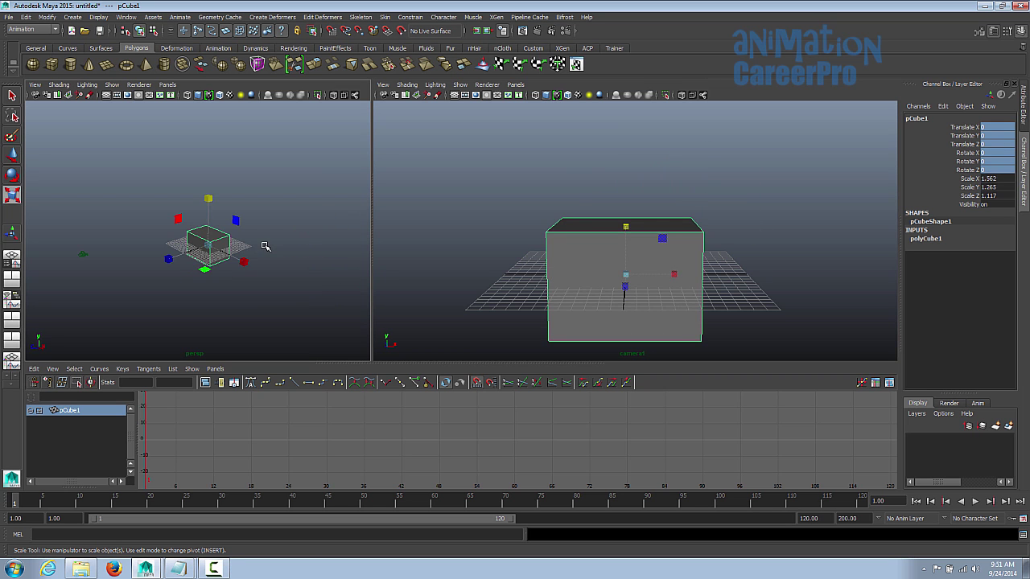
Move the cube up and back to about X 2.269, Y 5.287 and rotate it to about 9.255, -9.204 and -6.977 degrees
key("w")
scroll(271, 209, "up", 3)
middle_click_drag(685, 324, 706, 265)
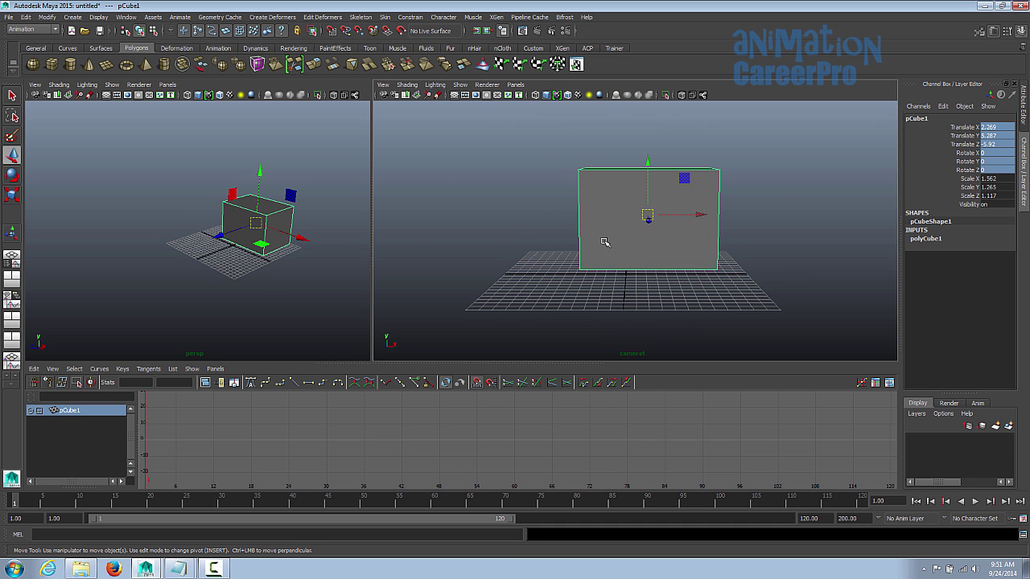
key("e")
left_click_drag(299, 224, 529, 214)
key("q")
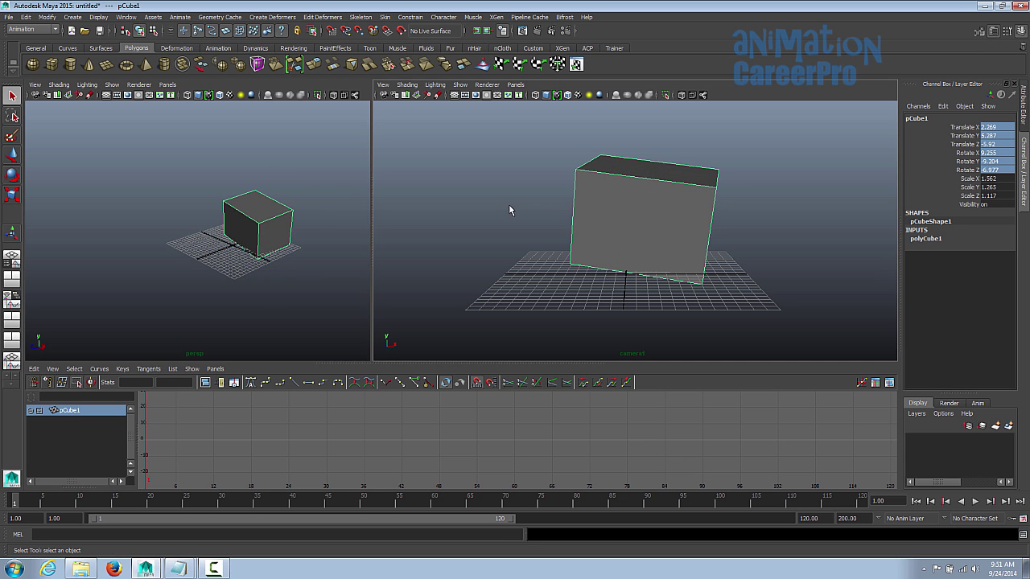
Bring camera1's icon and the cube together into the perspective view and deselect the cube
middle_click_drag(352, 221, 266, 227, "alt")
scroll(267, 226, "up", 4)
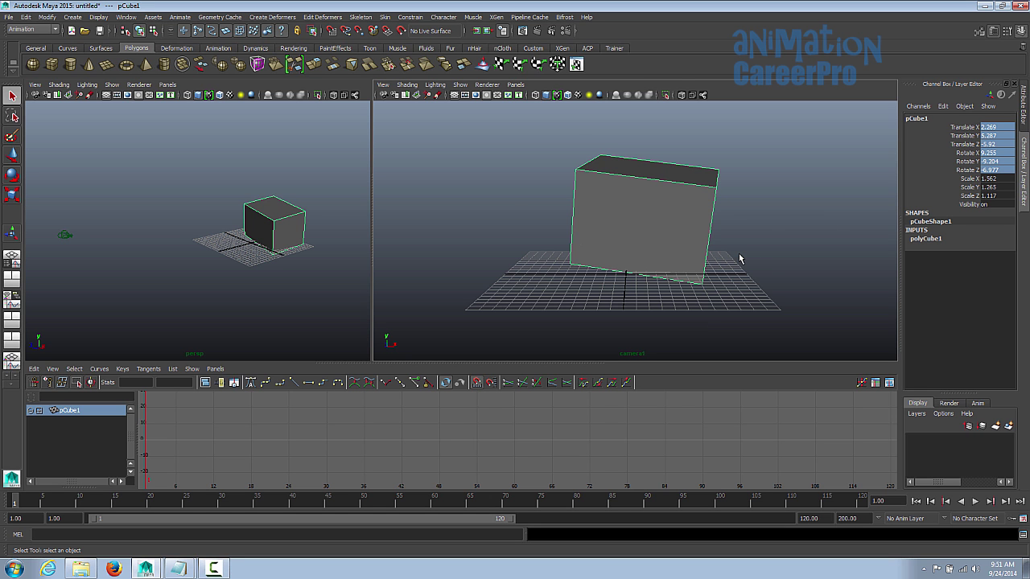
left_click(183, 211)
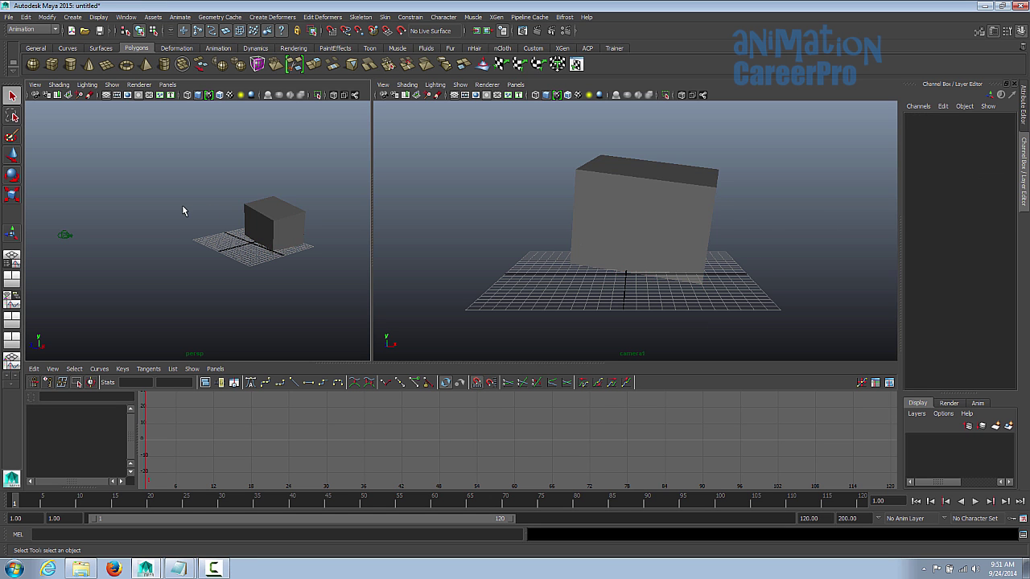
left_click(457, 182)
left_click(446, 411)
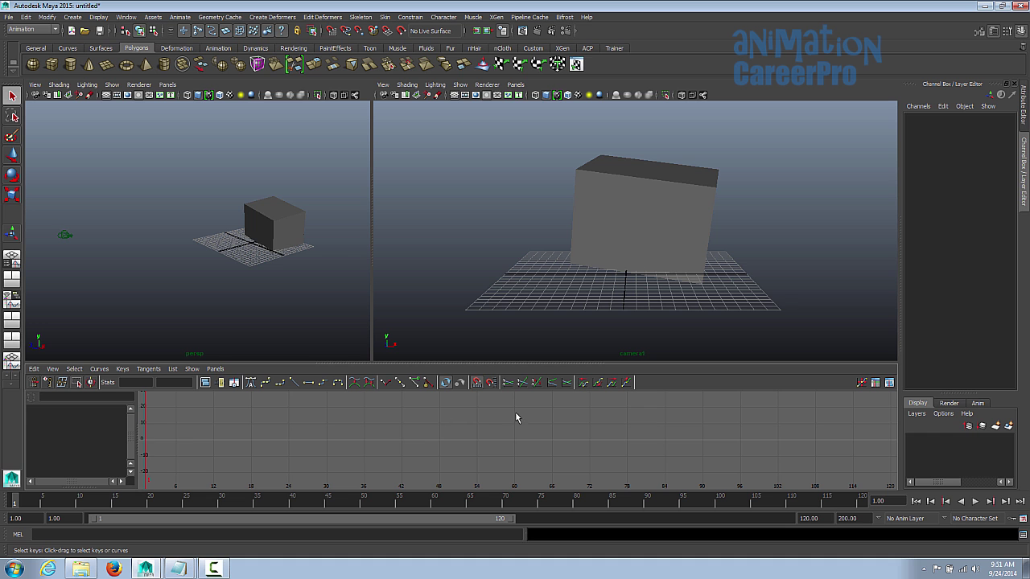
Resize the panels so the perspective view is wider and the Graph Editor below slightly shorter
left_click_drag(370, 200, 424, 360)
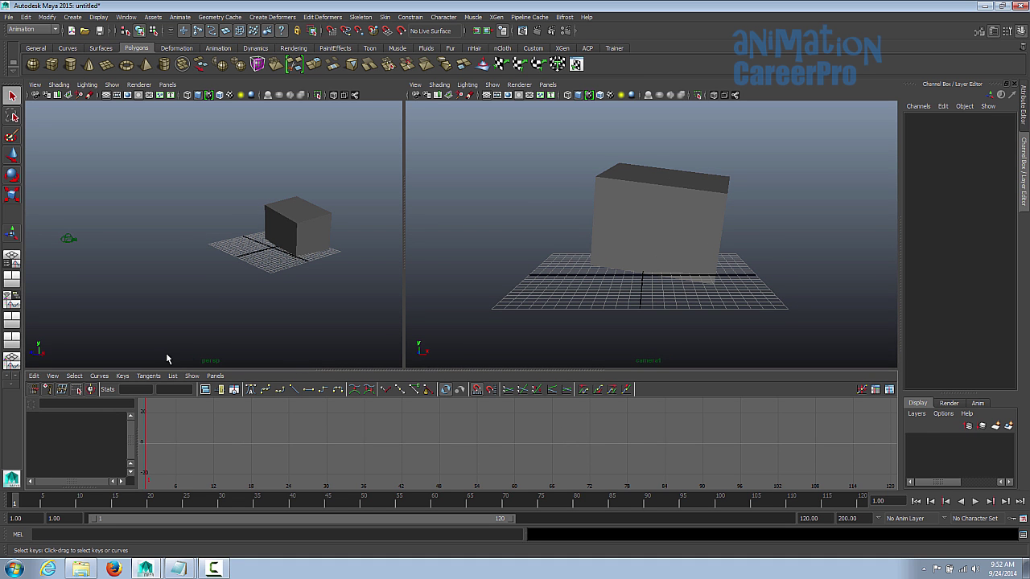
left_click_drag(404, 370, 371, 366)
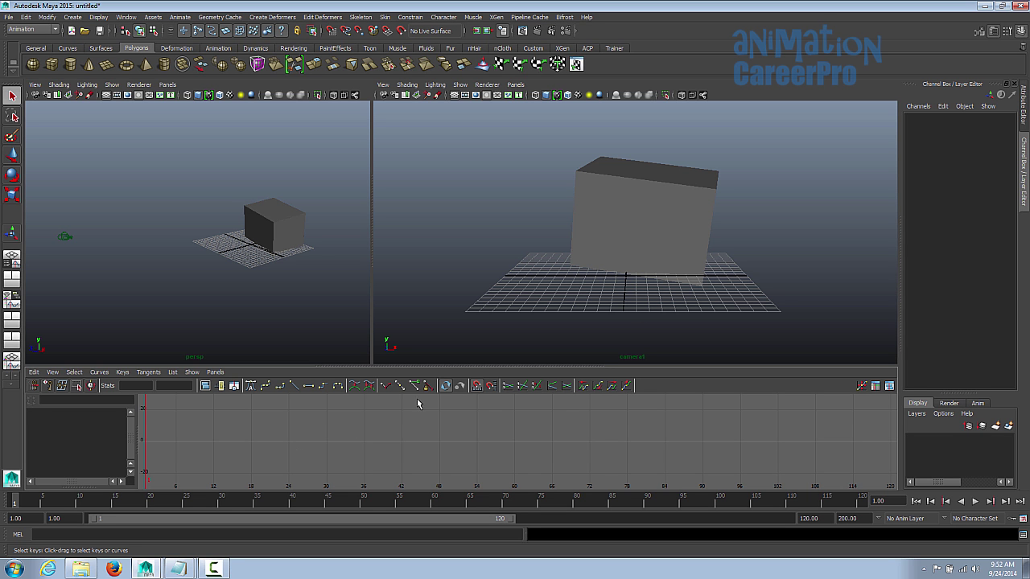
mouse_move(429, 368)
left_mouse_down()
mouse_move(433, 381)
mouse_move(444, 367)
left_mouse_up()
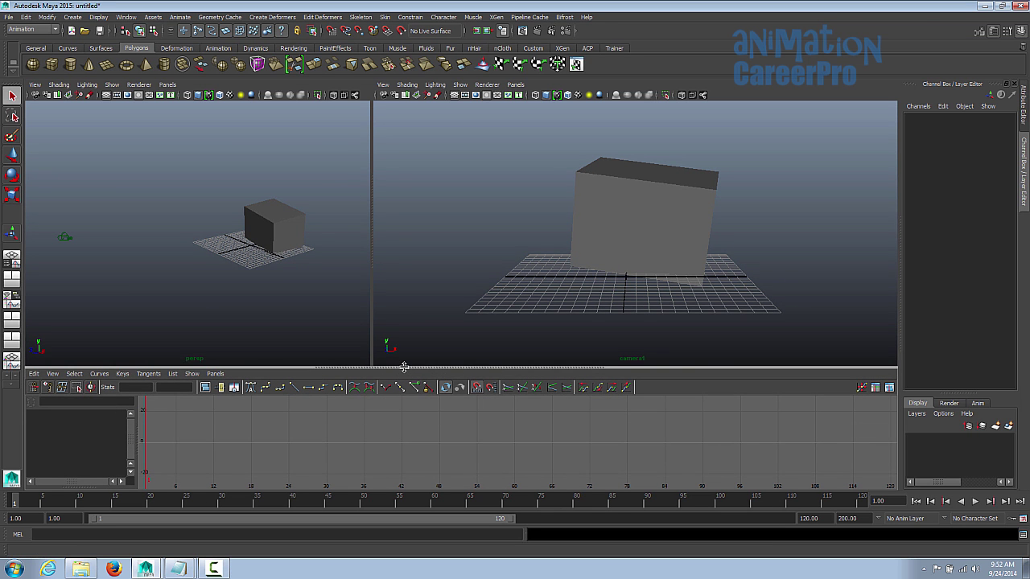
mouse_move(403, 368)
left_mouse_down()
mouse_move(407, 423)
mouse_move(463, 203)
mouse_move(402, 370)
left_mouse_up()
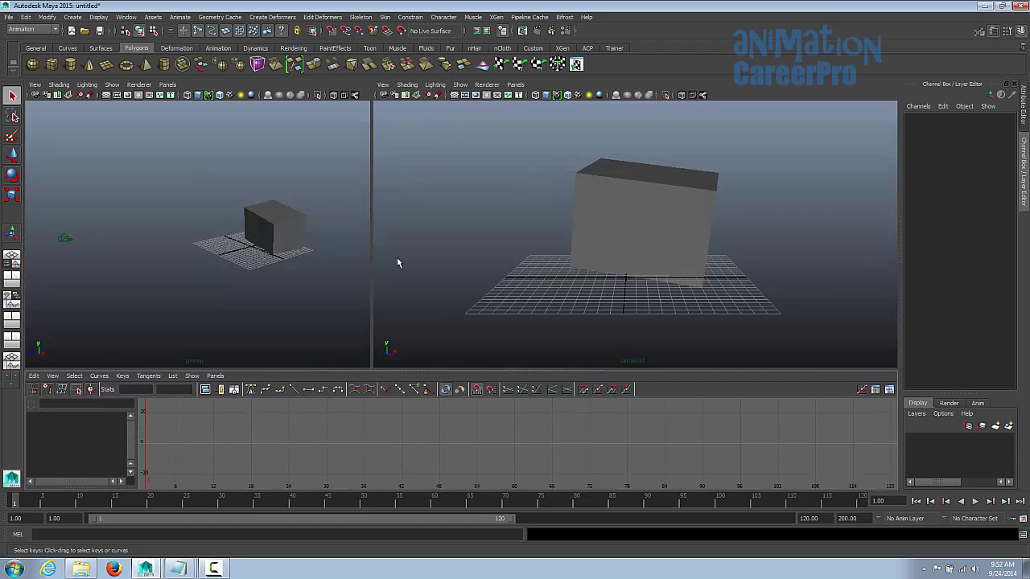
left_click_drag(372, 232, 404, 250)
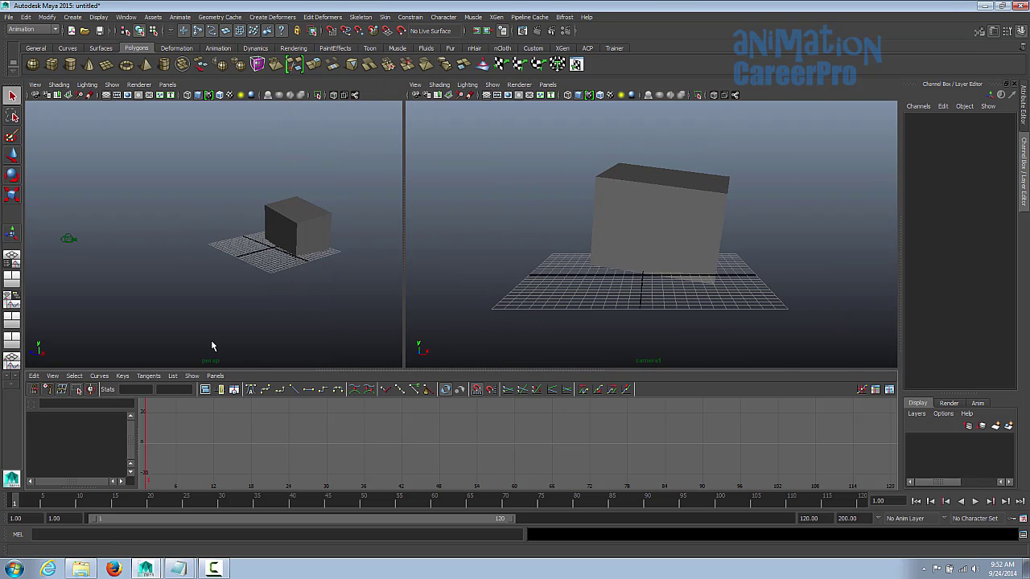
Replace the Graph Editor below the two views with the Outliner
left_click(215, 376)
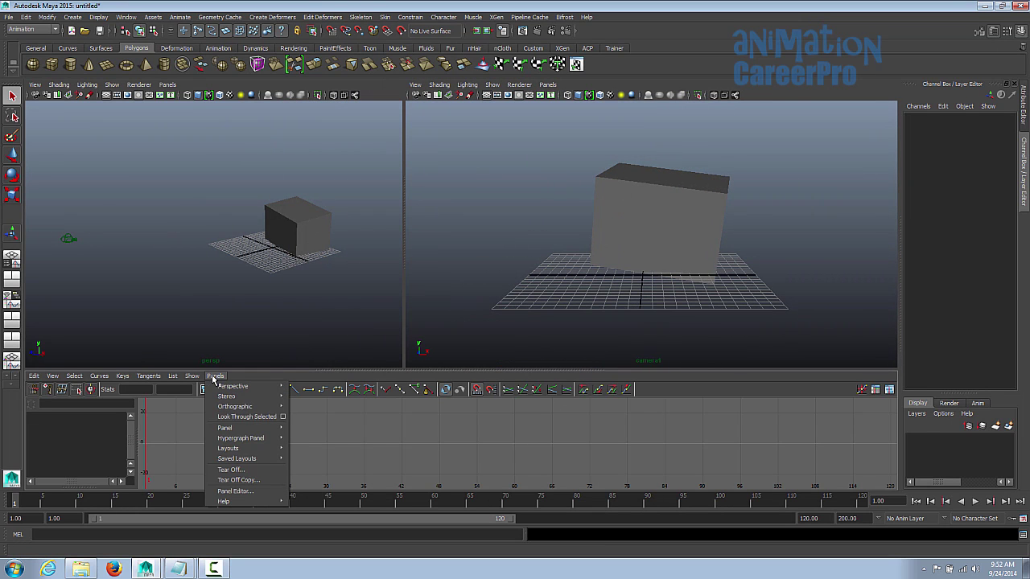
left_click(167, 84)
mouse_move(191, 141)
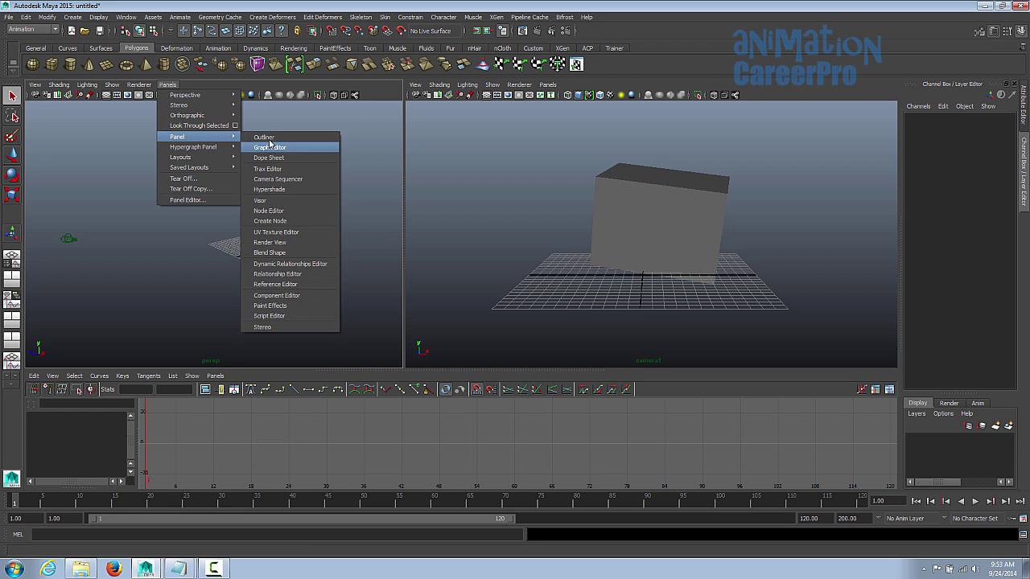
left_click(334, 275)
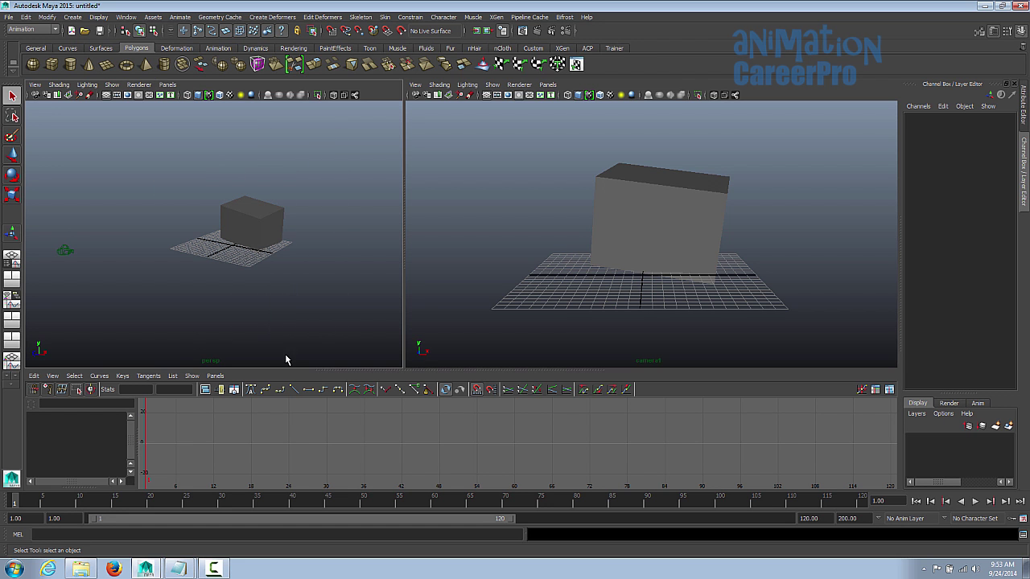
left_click(216, 376)
mouse_move(232, 388)
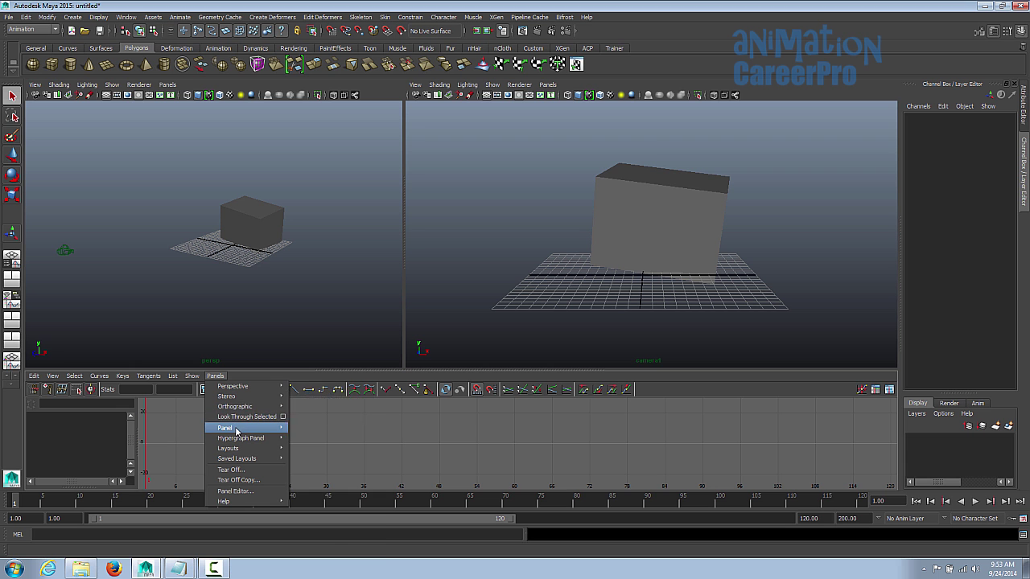
mouse_move(237, 428)
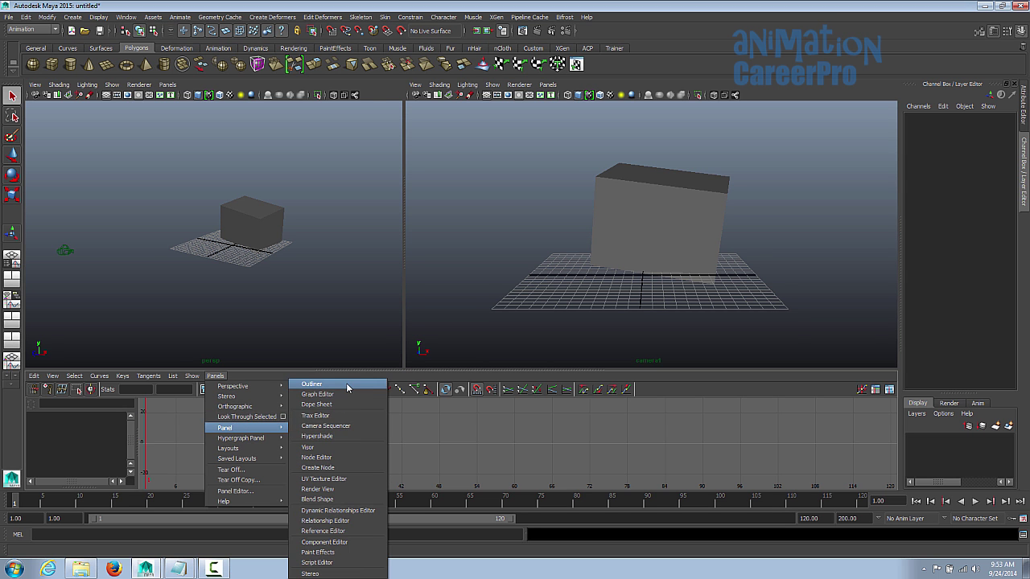
left_click(312, 384)
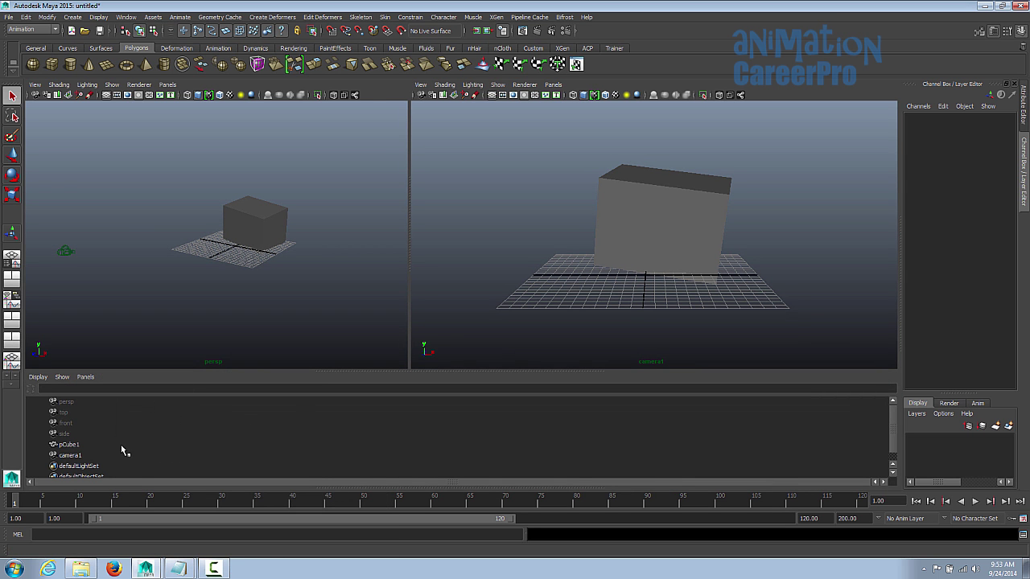
Select pCube1, camera1 and finally persp in the Outliner, and shorten the Outliner panel
scroll(139, 432, "down", 1)
left_click(78, 439)
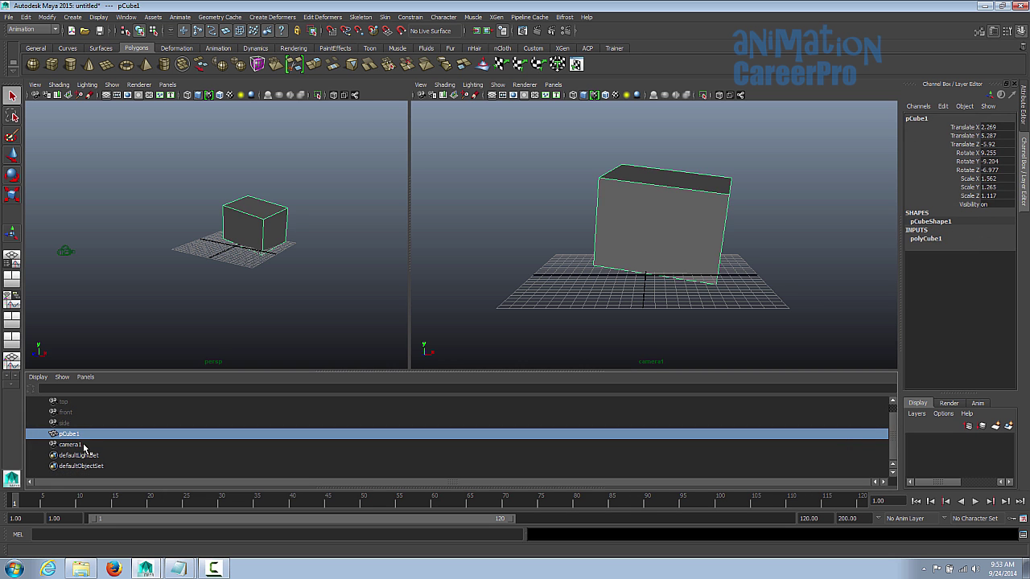
left_click(82, 445)
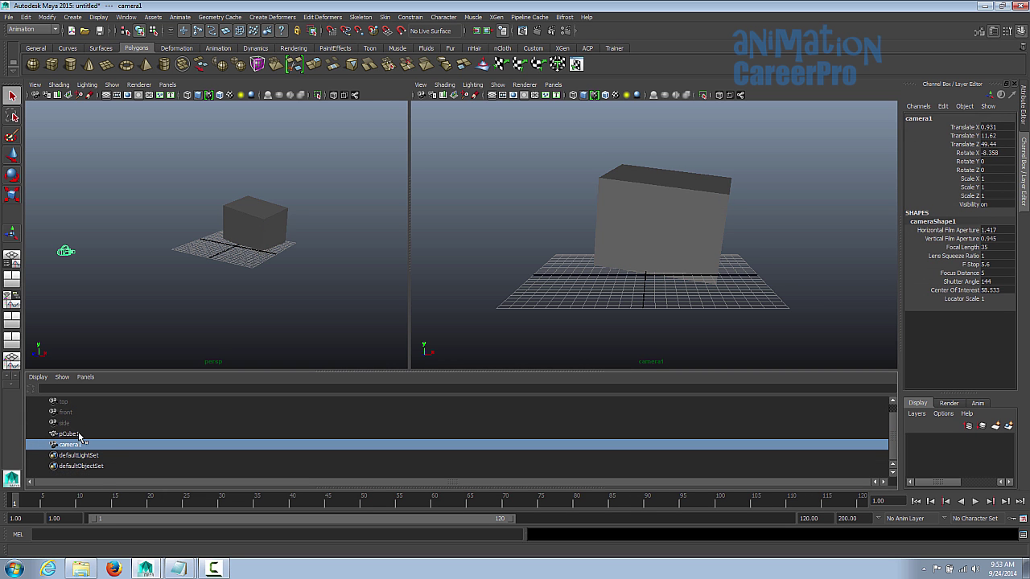
left_click(79, 436)
scroll(81, 437, "up", 1)
left_click(65, 402)
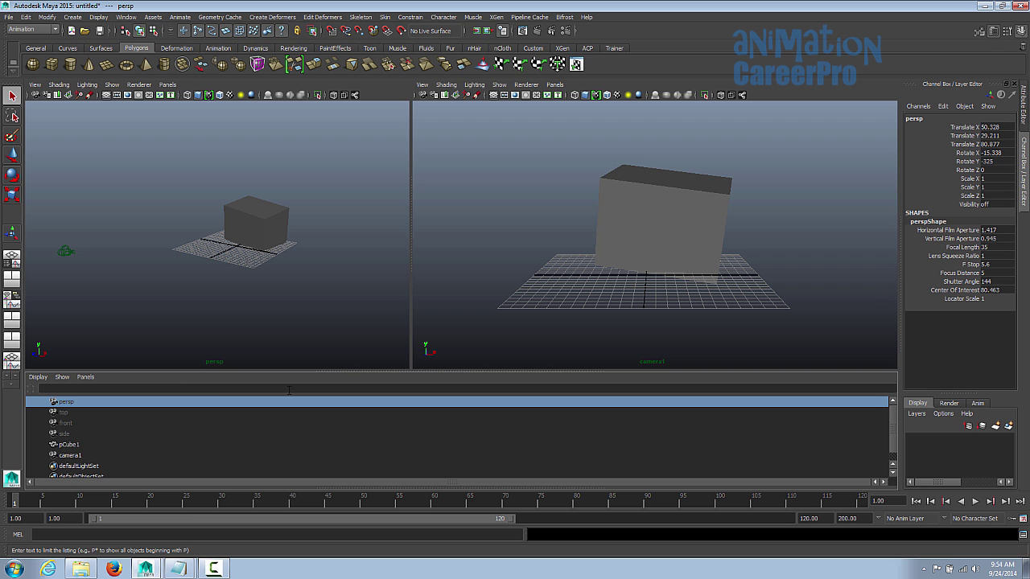
left_click_drag(361, 370, 361, 404)
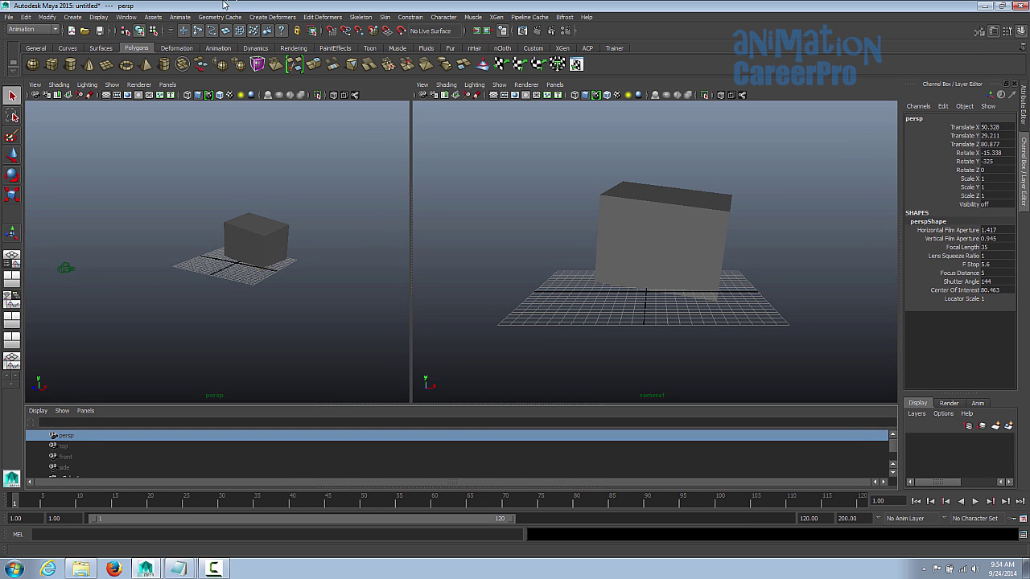
Open the Graph Editor in its own floating window, enlarge it, and move it off the main workspace
left_click(125, 17)
mouse_move(150, 55)
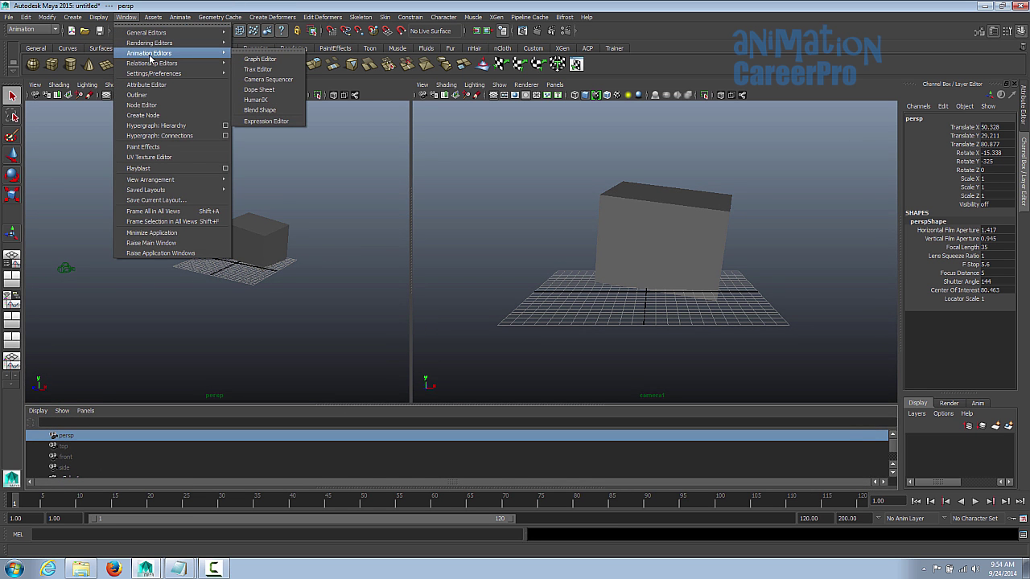
left_click(280, 62)
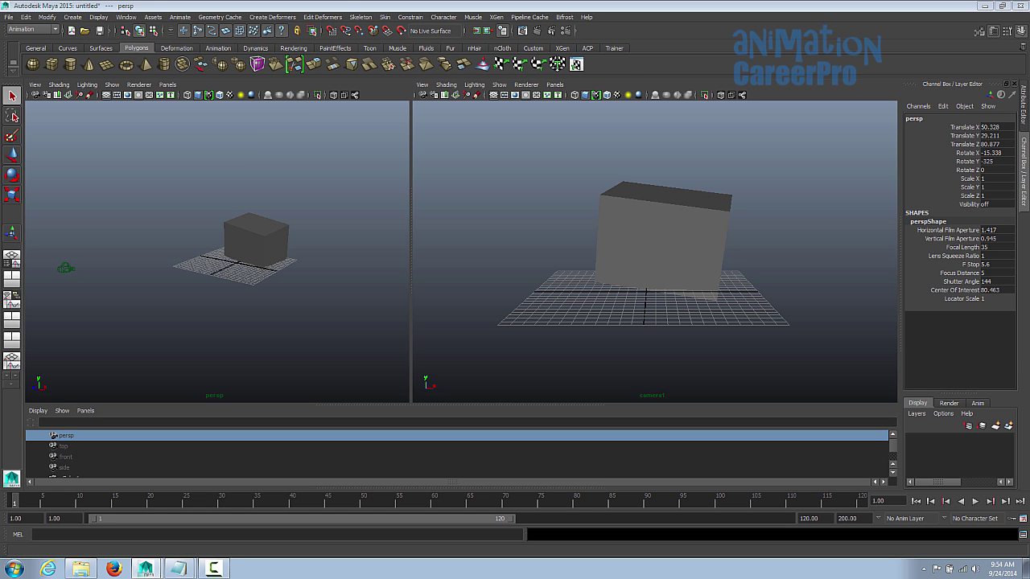
left_click_drag(1012, 131, 279, 60)
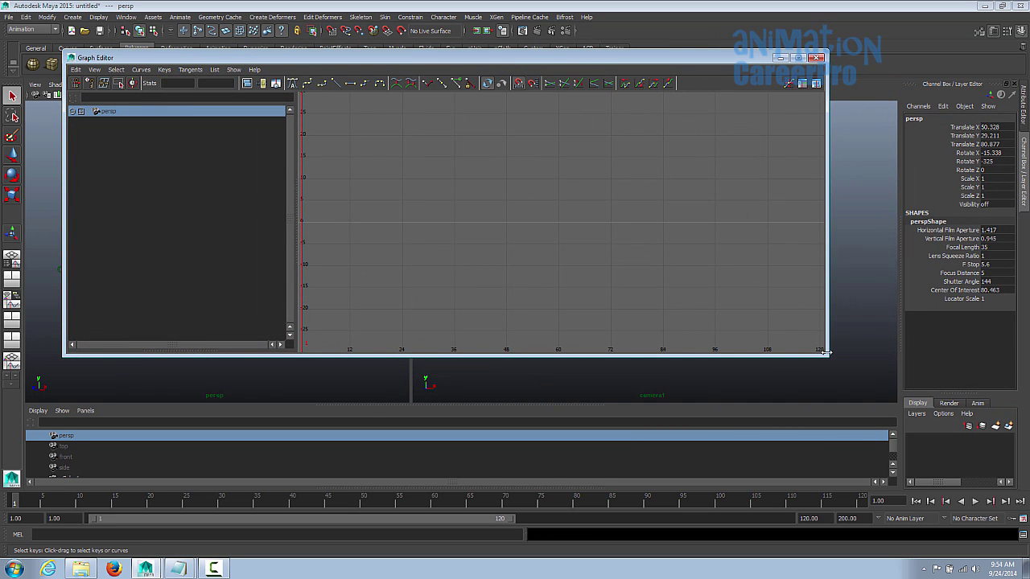
left_click_drag(822, 354, 933, 401)
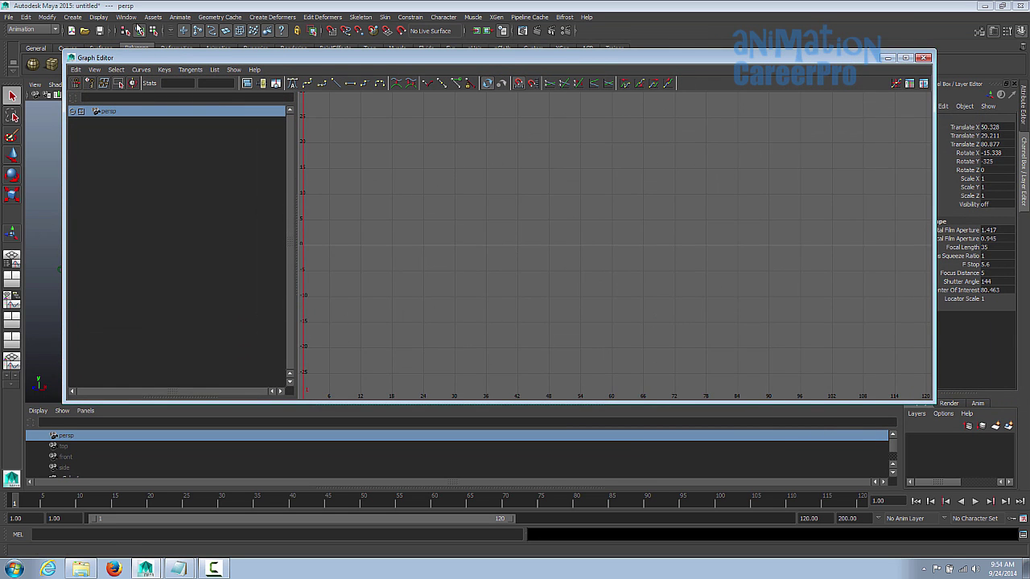
mouse_move(229, 60)
left_mouse_down()
mouse_move(211, 77)
mouse_move(239, 70)
left_mouse_up()
left_click_drag(948, 411, 986, 448)
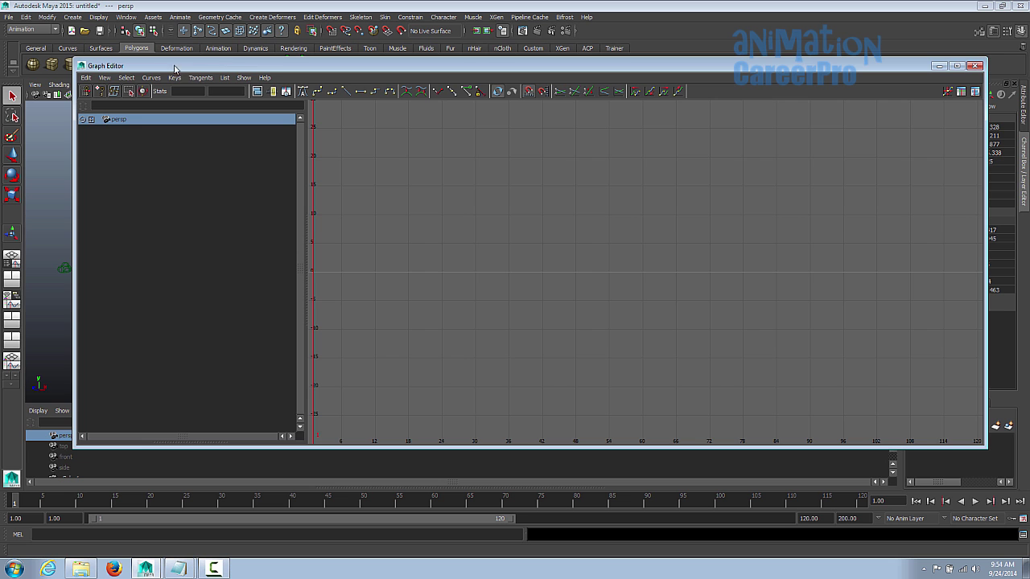
left_click_drag(131, 65, 927, 33)
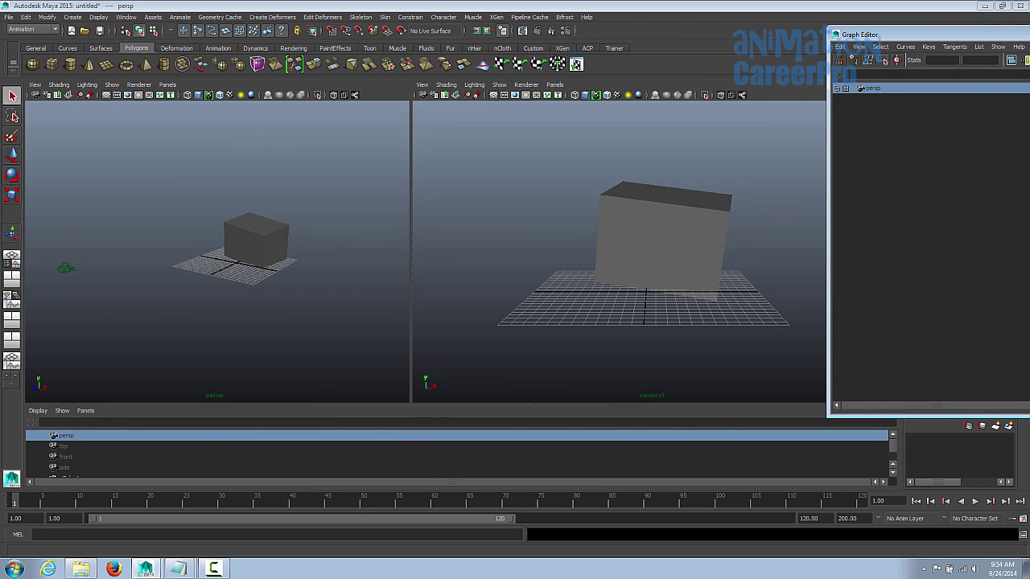
left_click(170, 441)
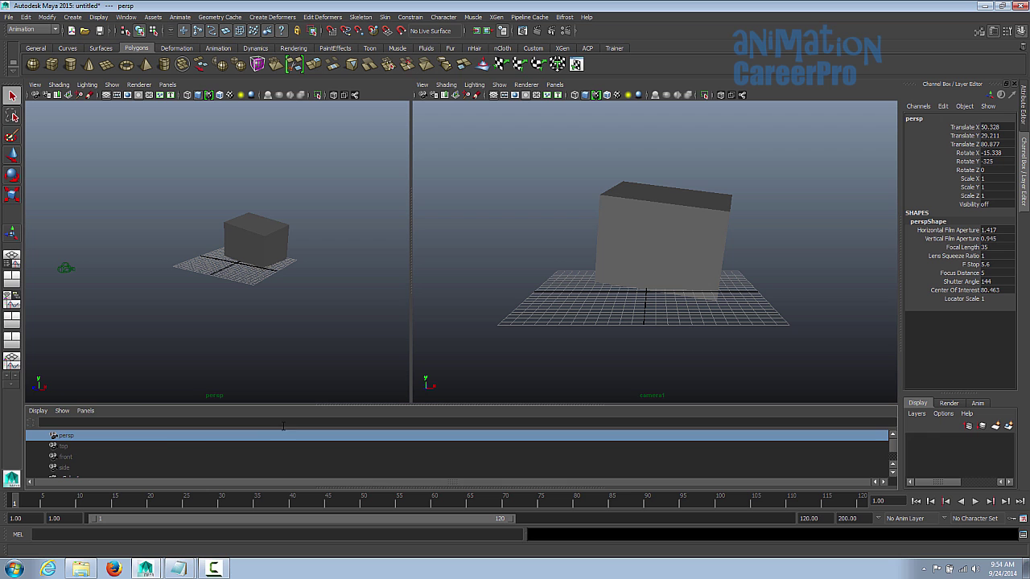
Replace the Outliner below the views with the Graph Editor and make that panel taller
left_click(85, 411)
mouse_move(100, 421)
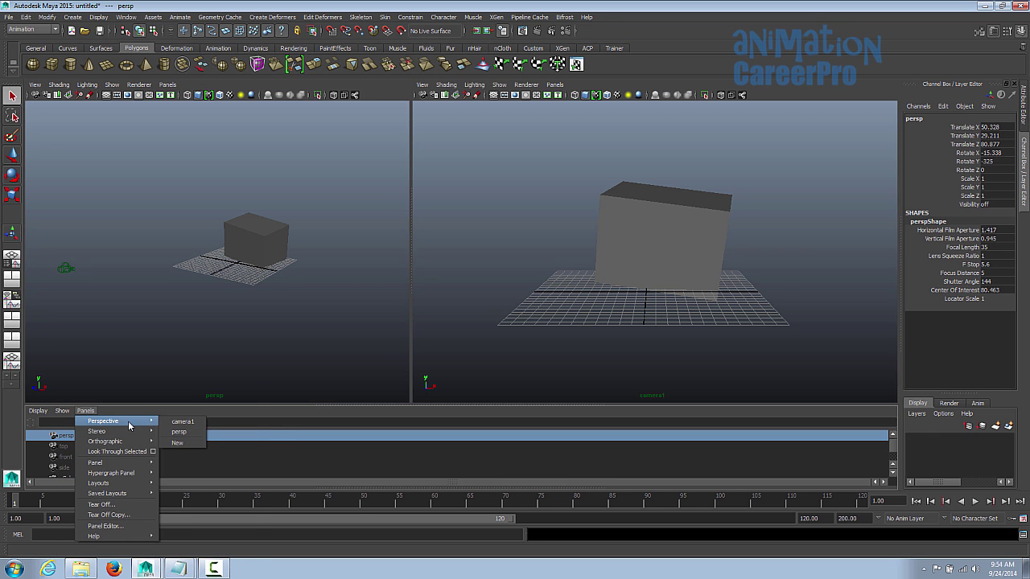
mouse_move(95, 462)
left_click(205, 329)
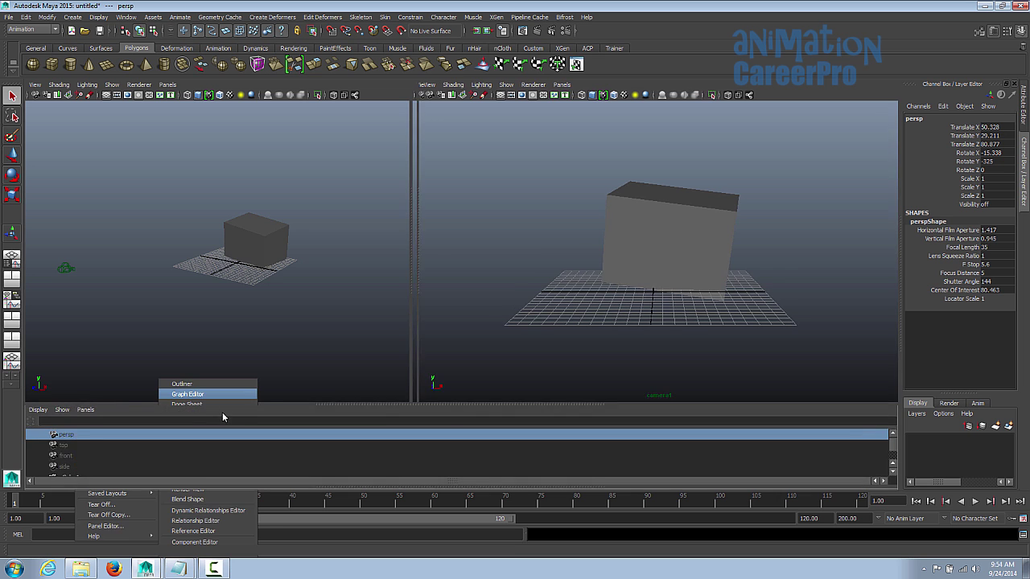
left_click_drag(328, 405, 334, 356)
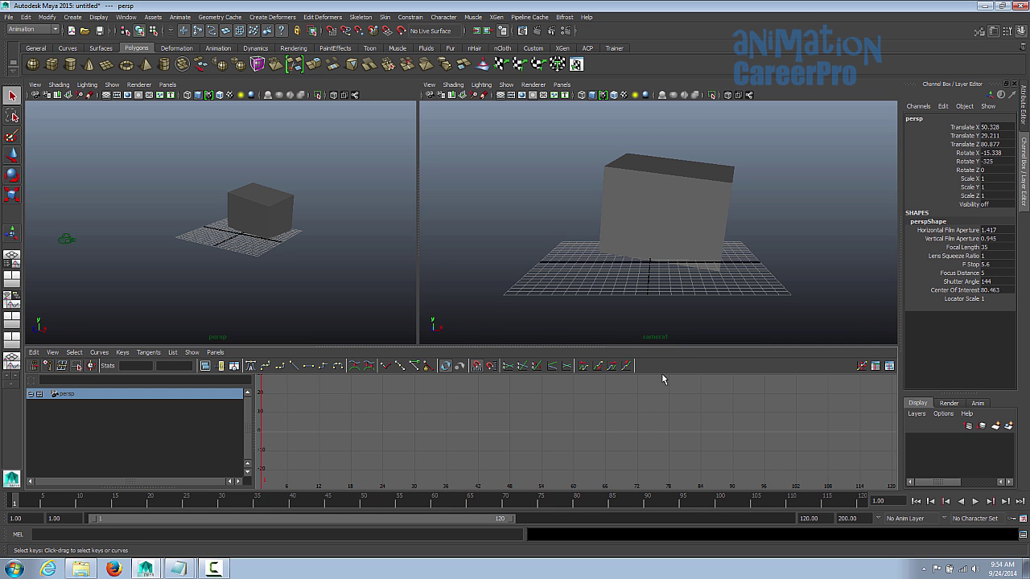
left_click(216, 352)
mouse_move(249, 415)
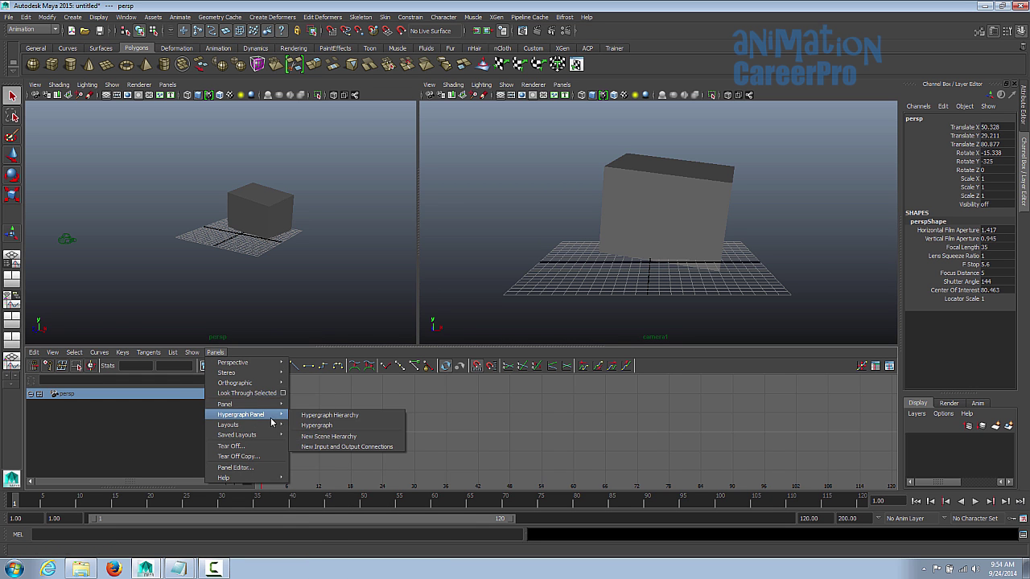
left_click(300, 356)
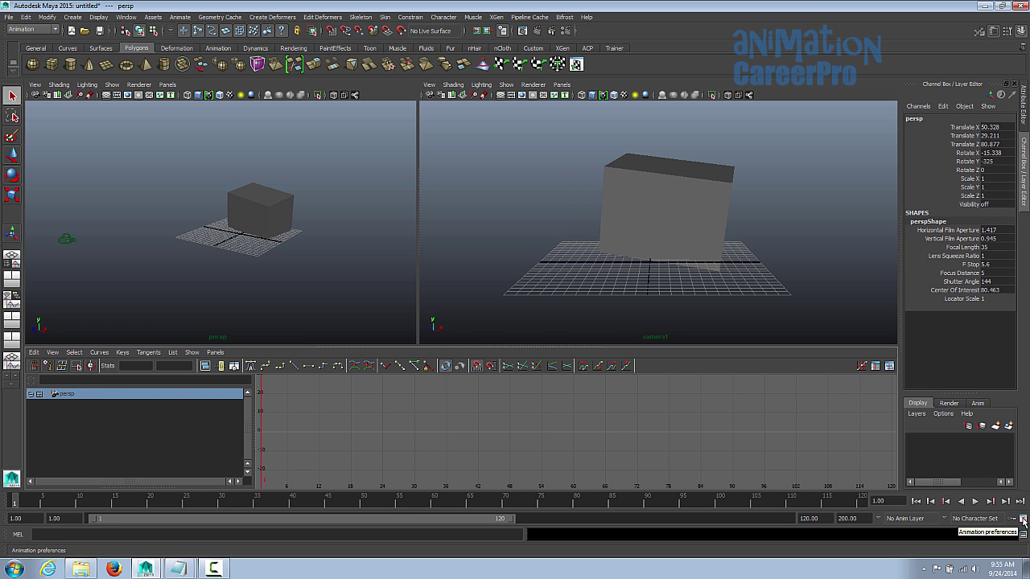
Open the program preferences, move the dialog off the cube, look through its categories and view the Undo queue settings
left_click(126, 17)
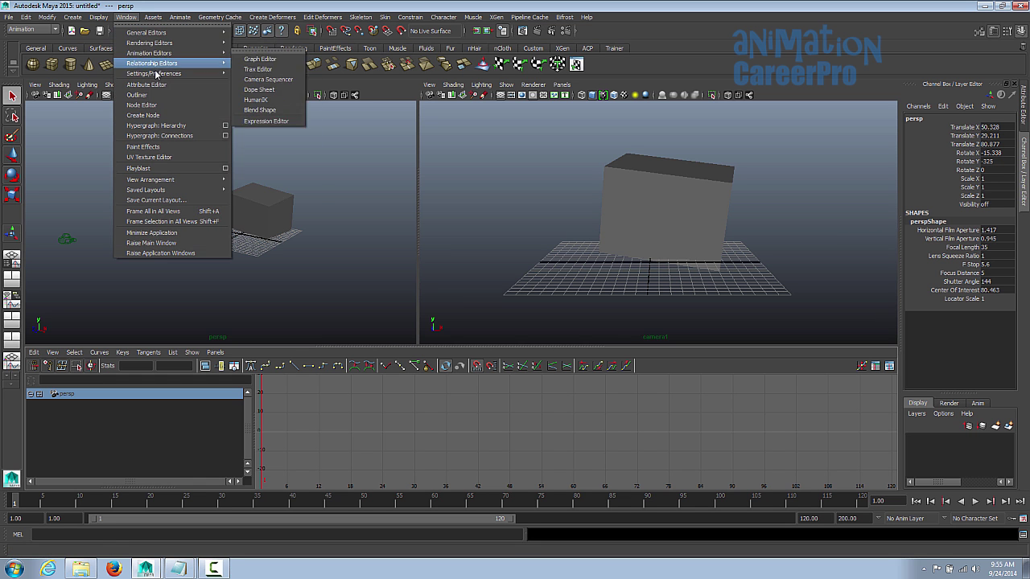
mouse_move(157, 77)
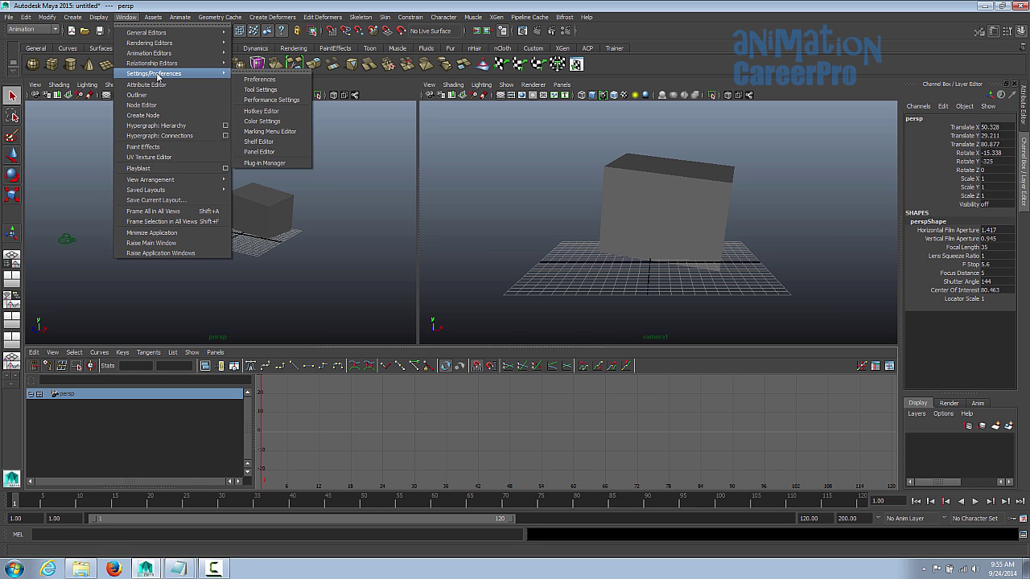
left_click(273, 81)
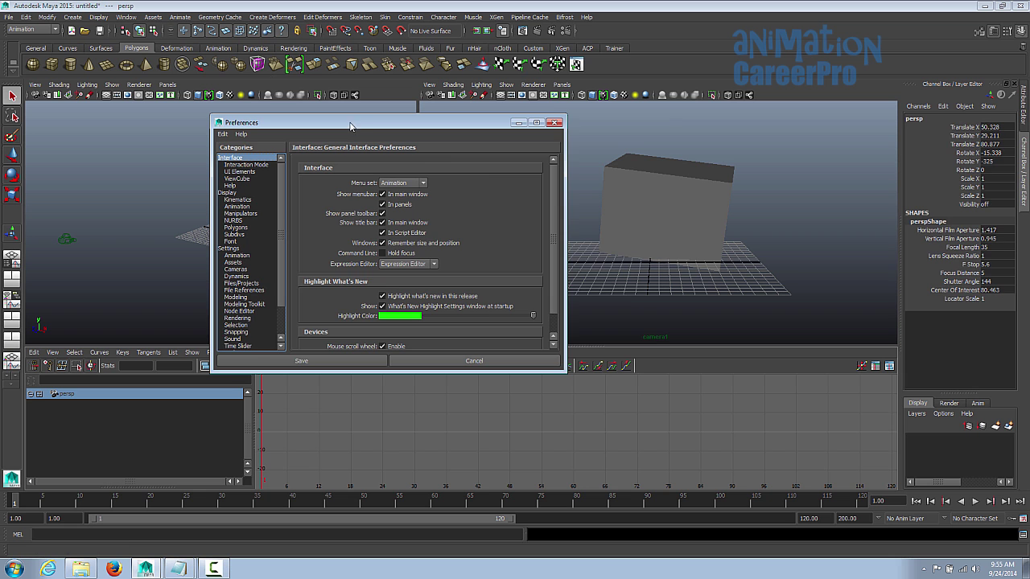
left_click_drag(451, 122, 553, 132)
scroll(387, 254, "down", 2)
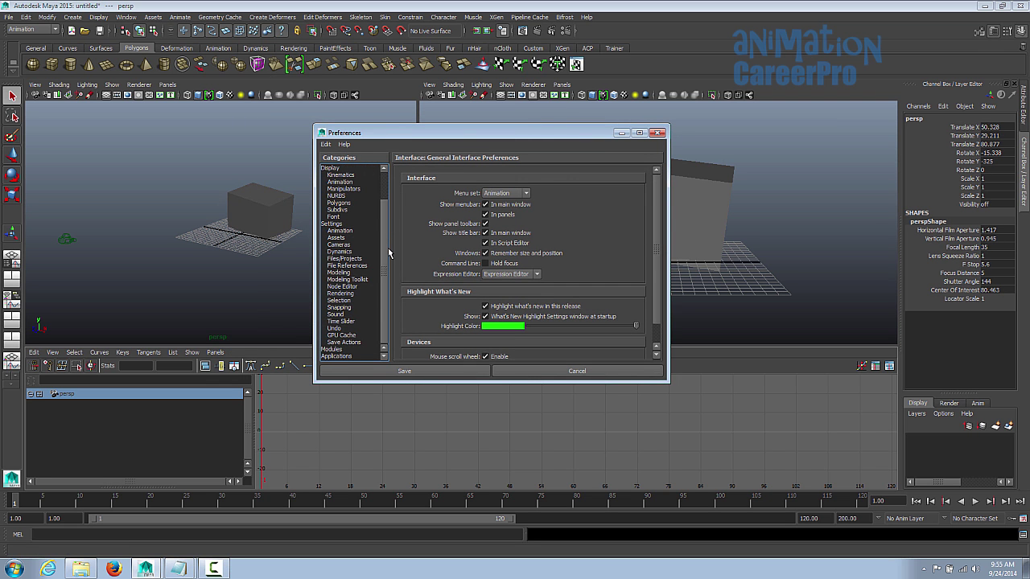
scroll(380, 196, "up", 2)
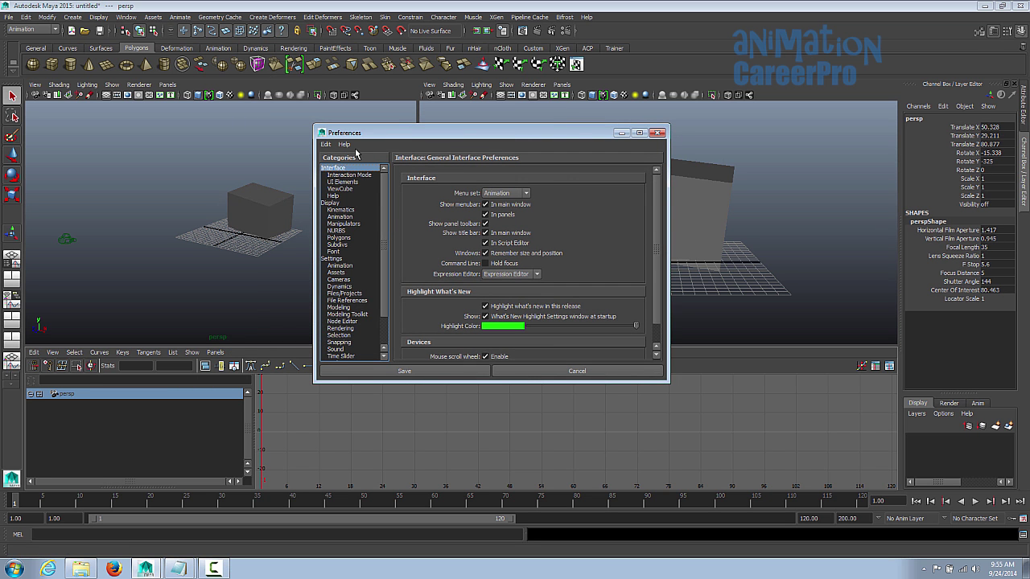
scroll(381, 245, "down", 2)
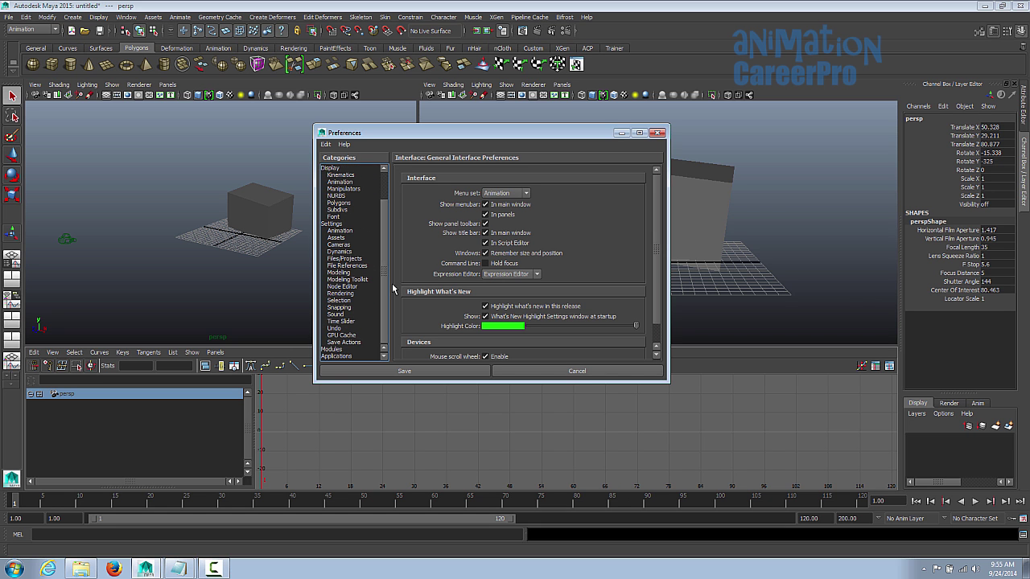
left_click(341, 330)
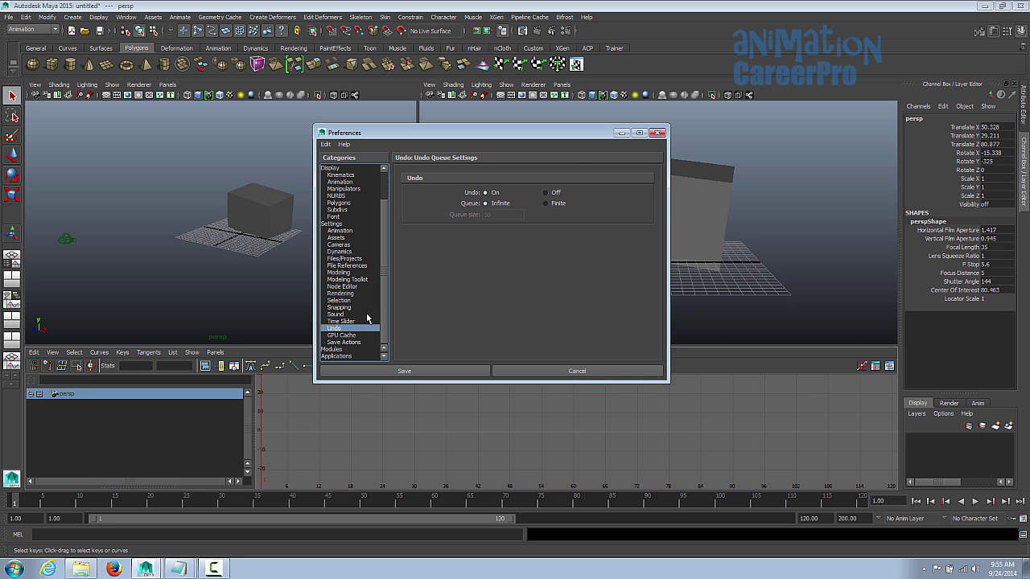
Show the Time Slider preferences and choose Real-time [24 fps] as the playback speed
left_click(352, 322)
scroll(479, 314, "down", 1)
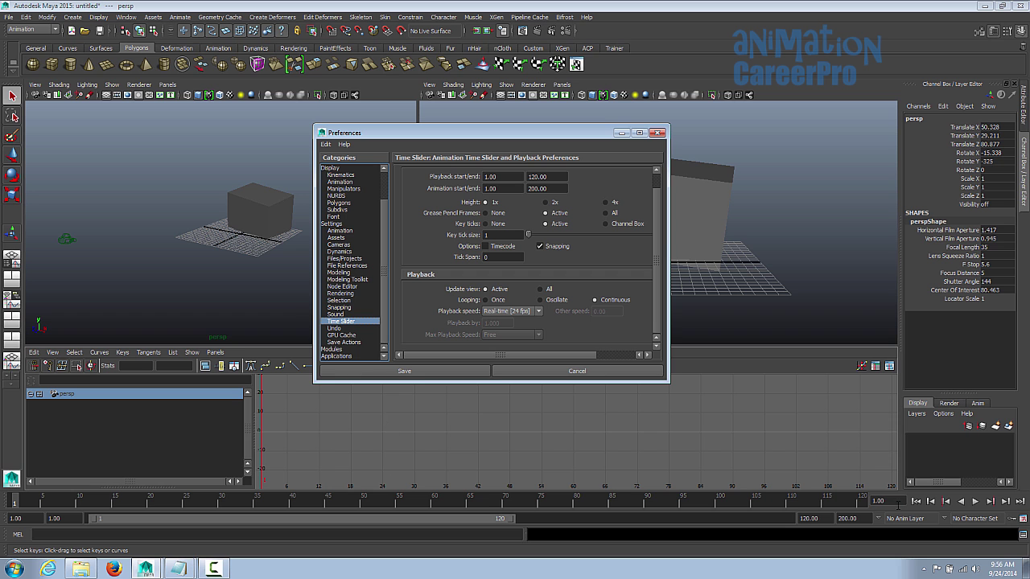
left_click(538, 312)
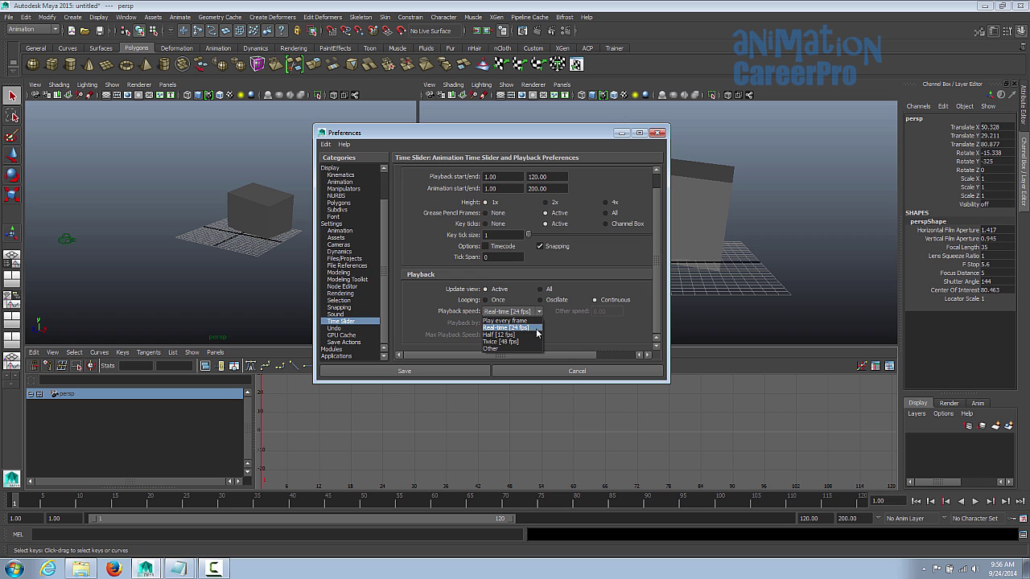
left_click(536, 328)
In the Animation settings of the preferences, set the default in and out tangents to Flat
left_click(339, 231)
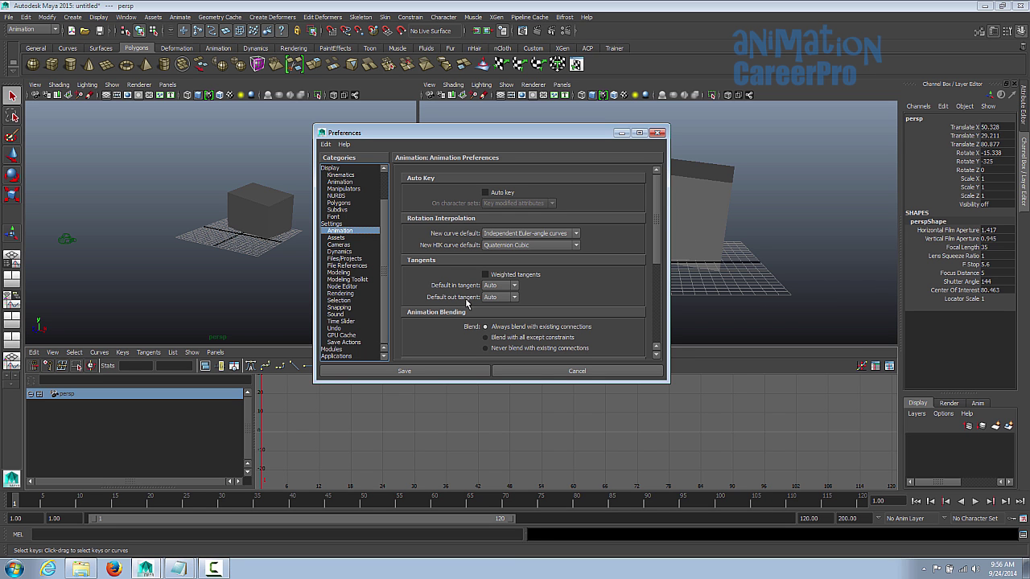
left_click(514, 286)
left_click(515, 287)
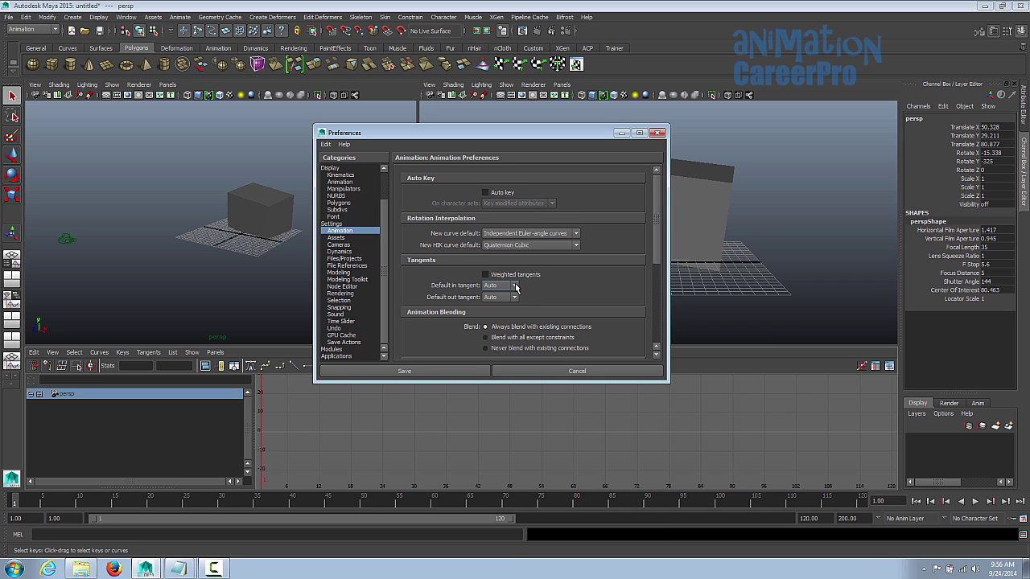
left_click(514, 286)
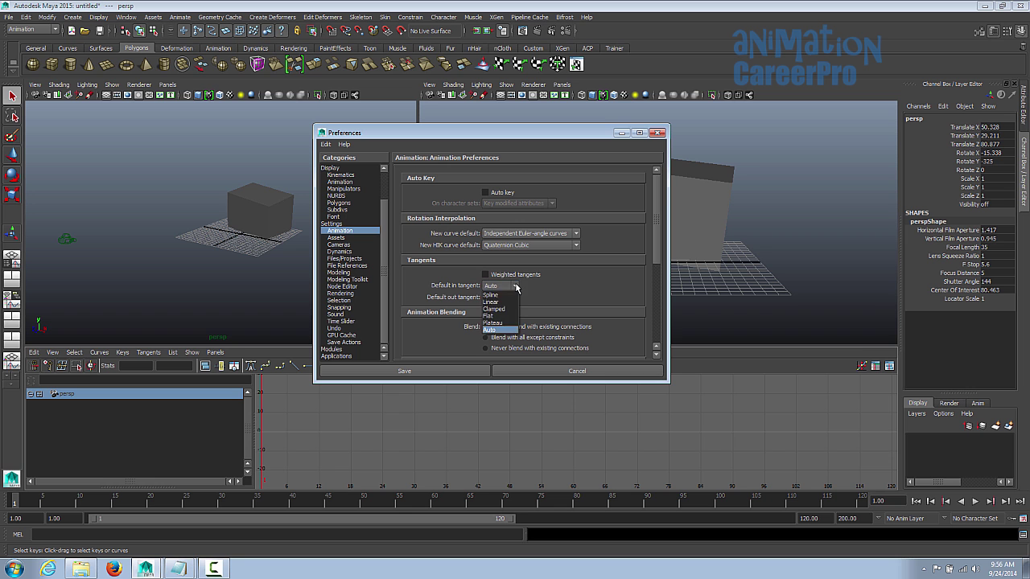
left_click(512, 316)
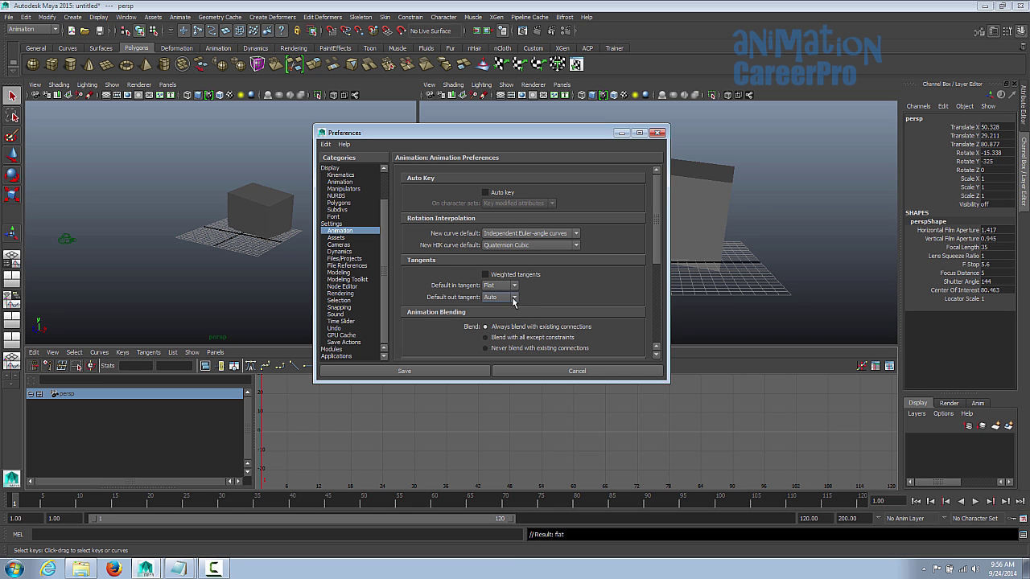
left_click(515, 299)
left_click(507, 328)
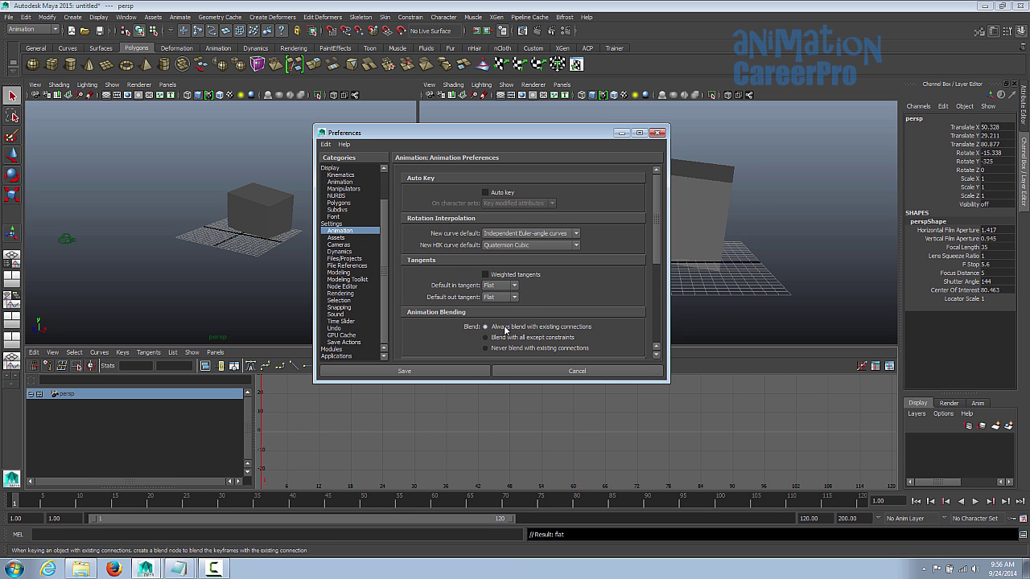
Set the default in and out tangents back to Auto and close the preferences without saving
left_click(515, 286)
left_click(505, 329)
left_click(510, 299)
left_click(505, 342)
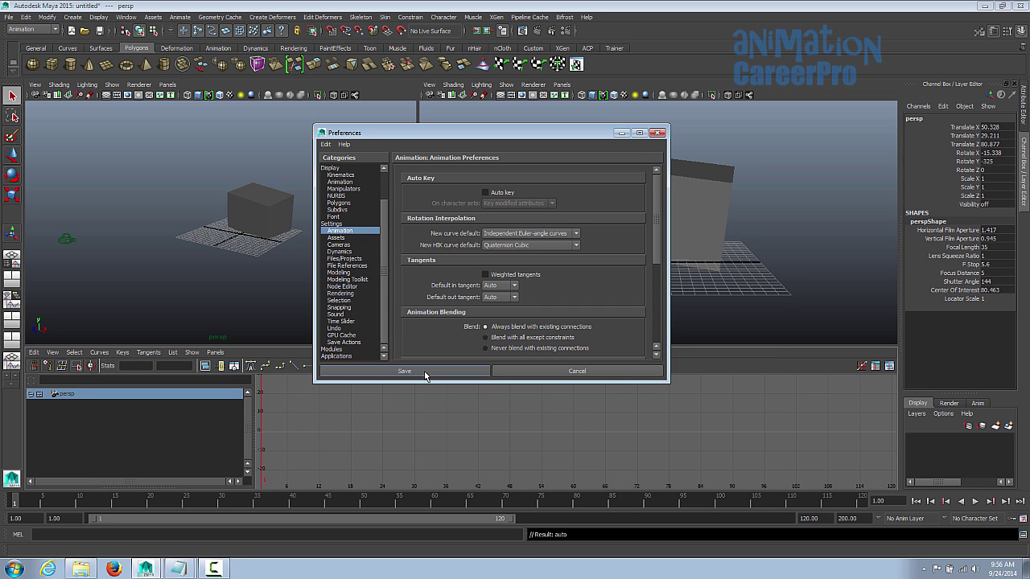
left_click(546, 374)
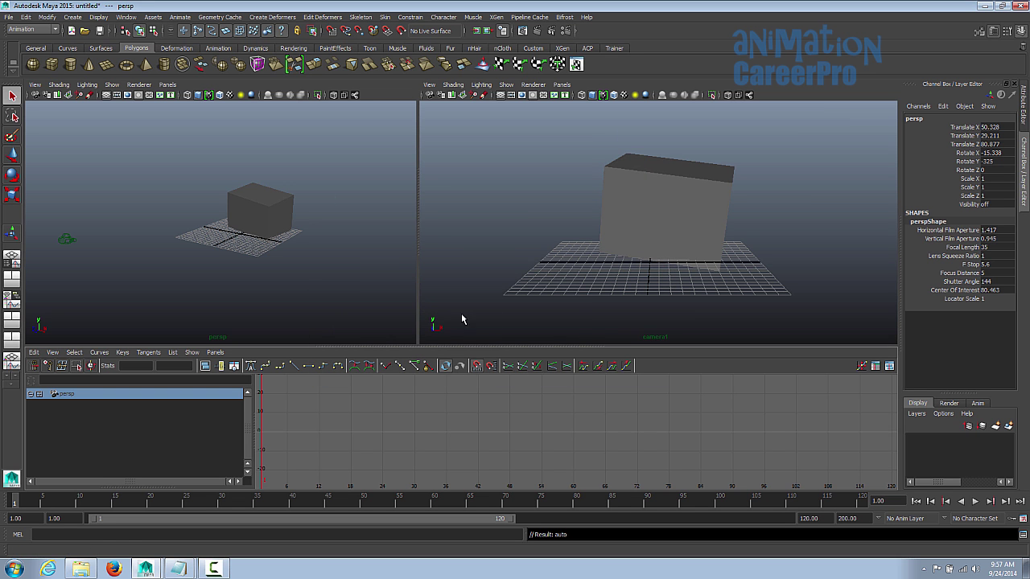
Shorten the Graph Editor below the two views and try to save the current panel layout
left_click_drag(434, 352, 417, 365)
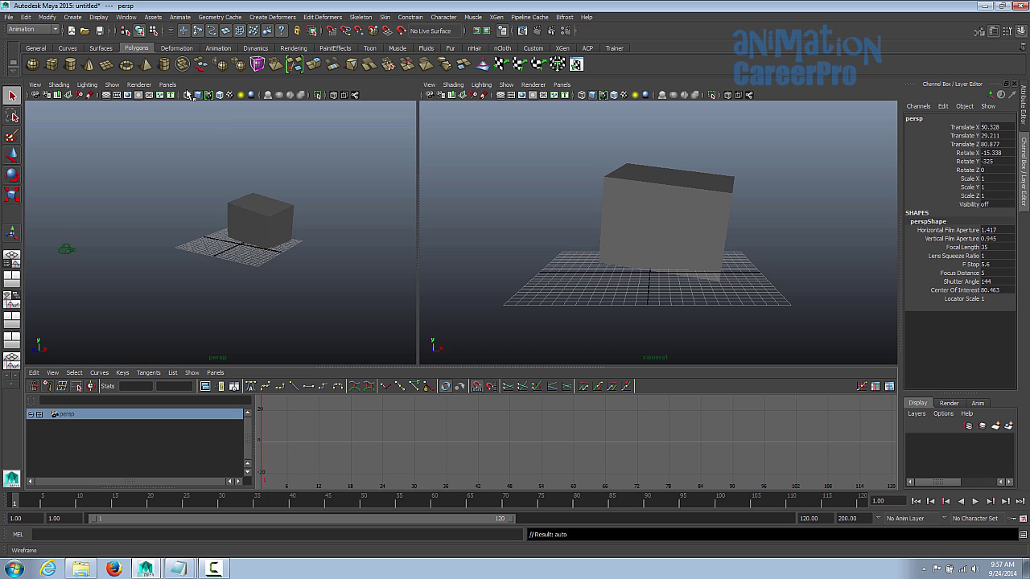
left_click(802, 81)
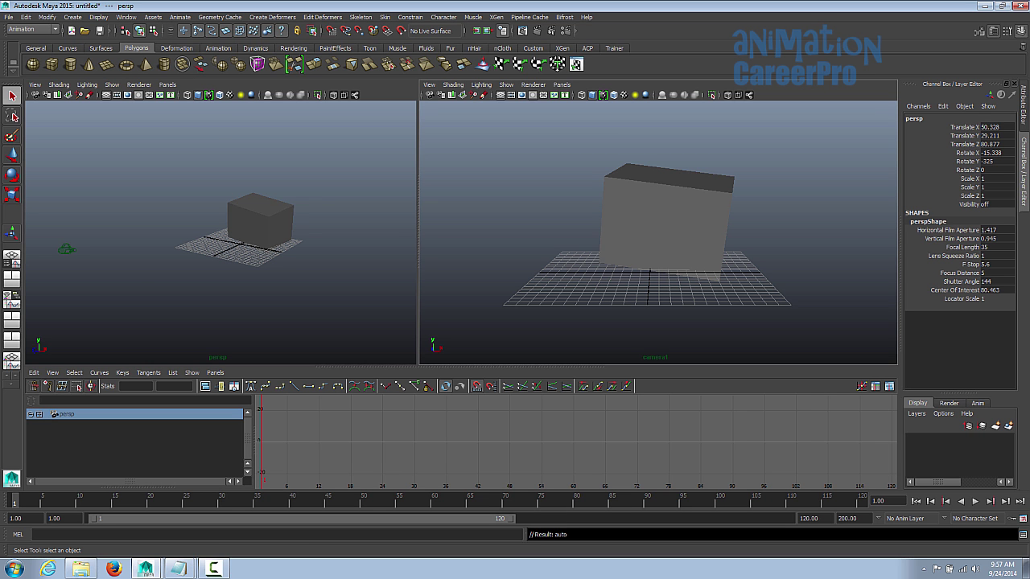
right_click(11, 258)
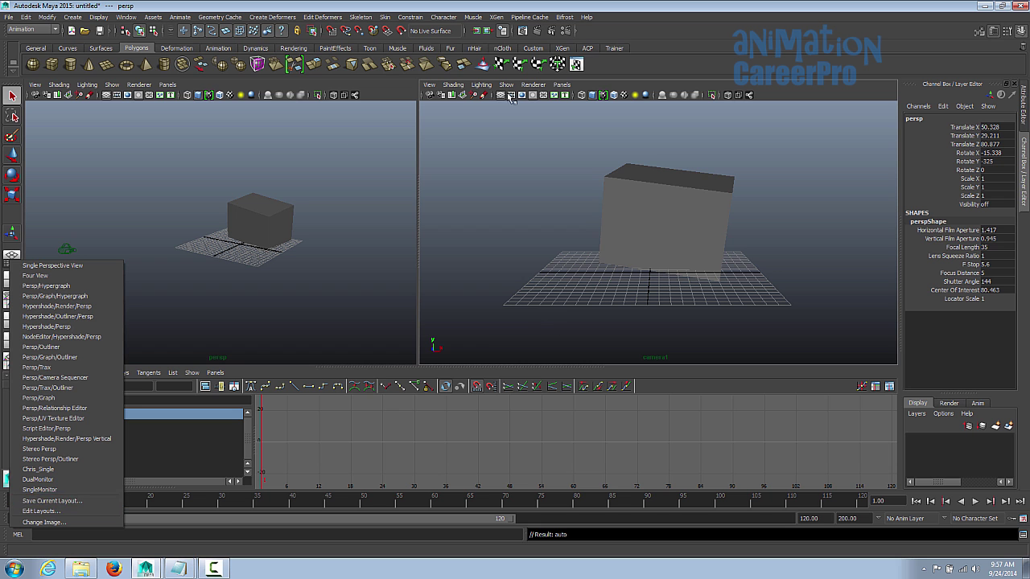
left_click(91, 503)
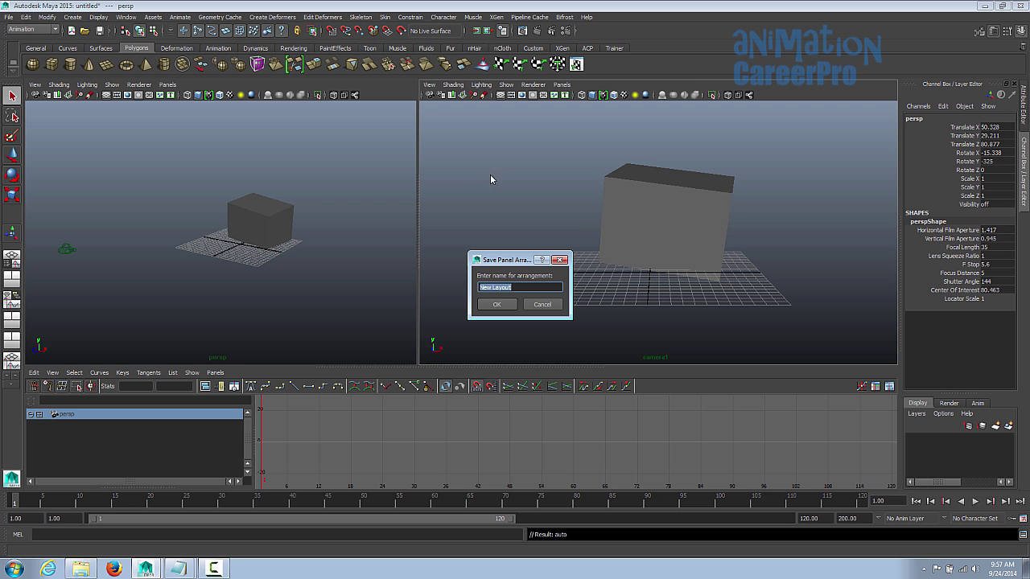
left_click(531, 286)
left_click(492, 305)
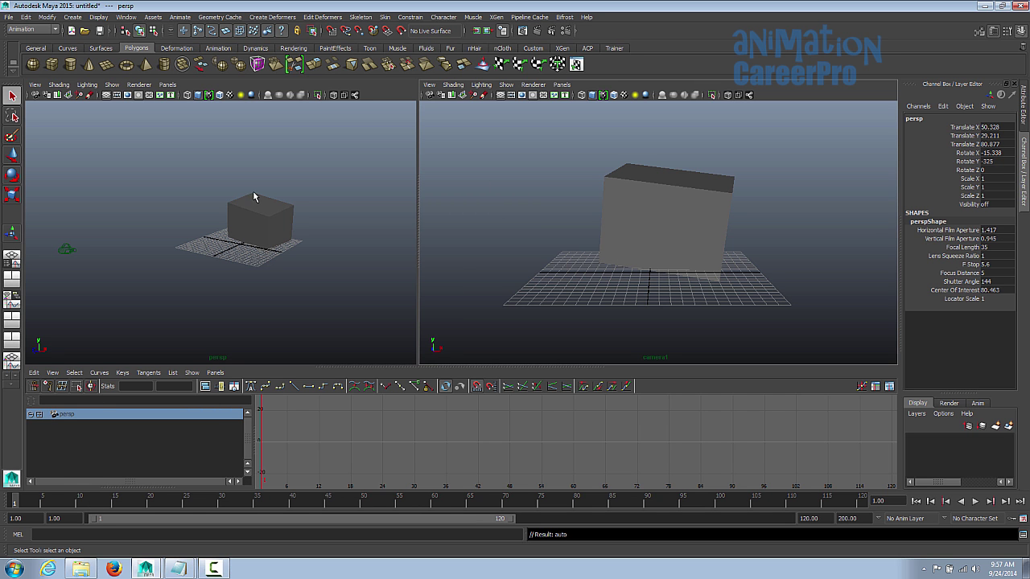
Switch the workspace to the saved DualMonitor panel layout and clear the selection
right_click(16, 343)
right_click(10, 278)
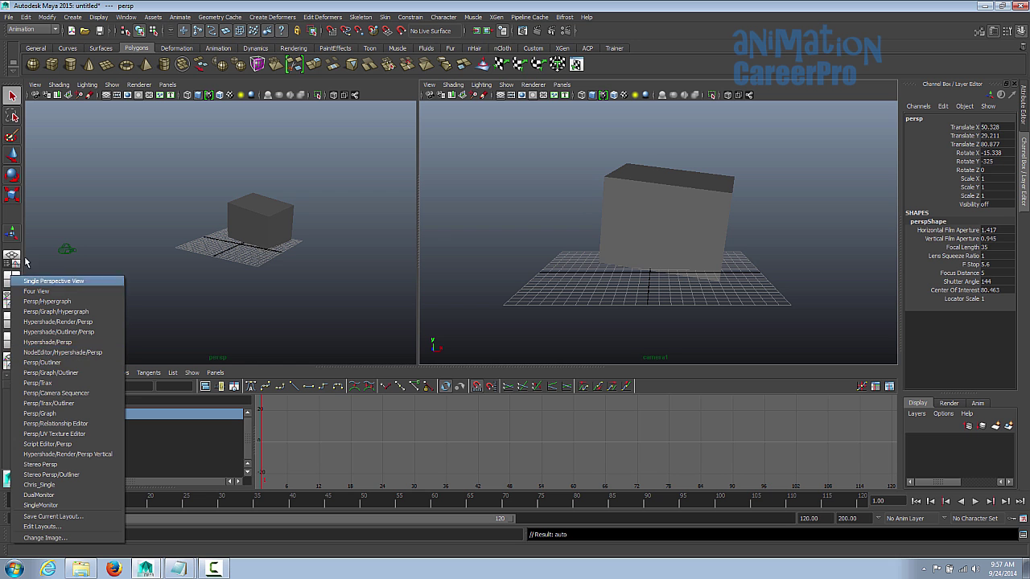
left_click(99, 496)
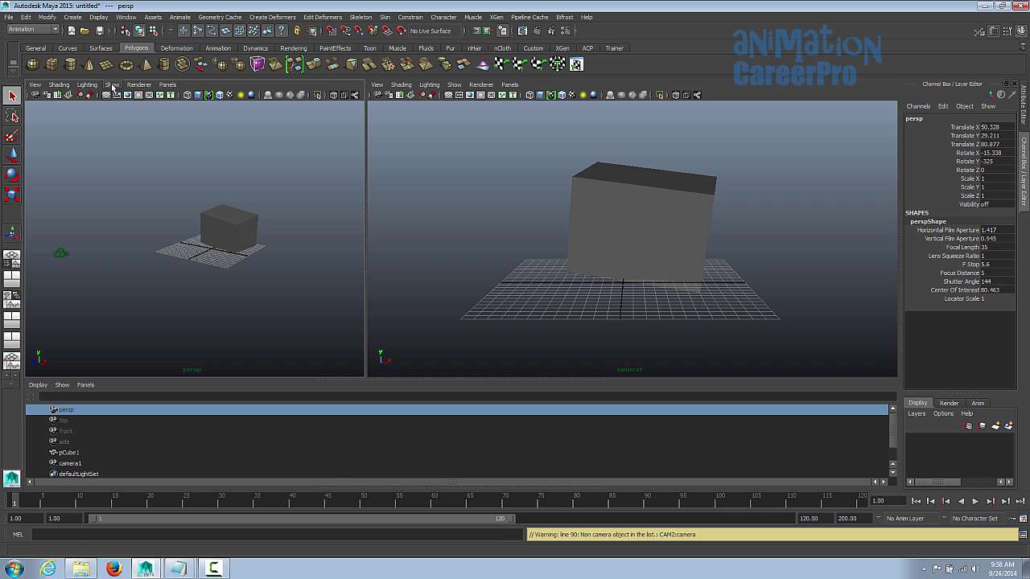
right_click(12, 298)
left_click(64, 260)
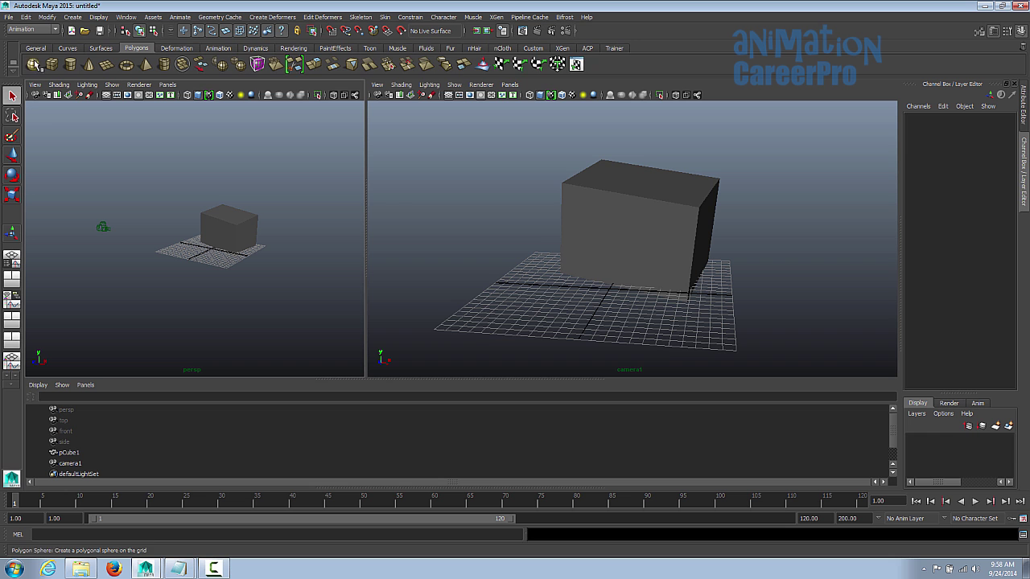
Browse the shelves, including Curves, Surfaces, Polygons, Animation, Dynamics, Rendering and PaintEffects, and finally the Trainer and ACP shelves
left_click(66, 48)
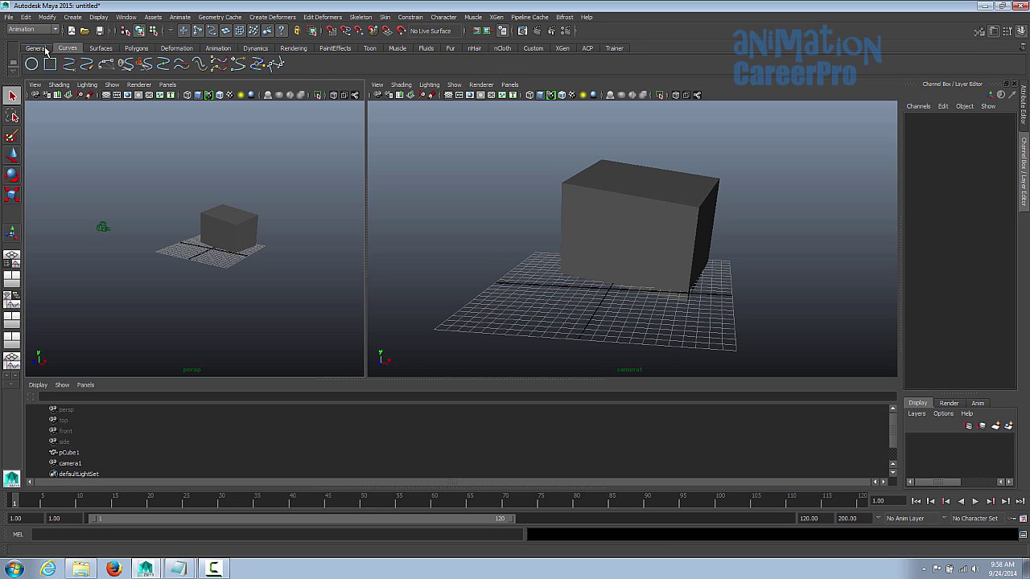
left_click(97, 49)
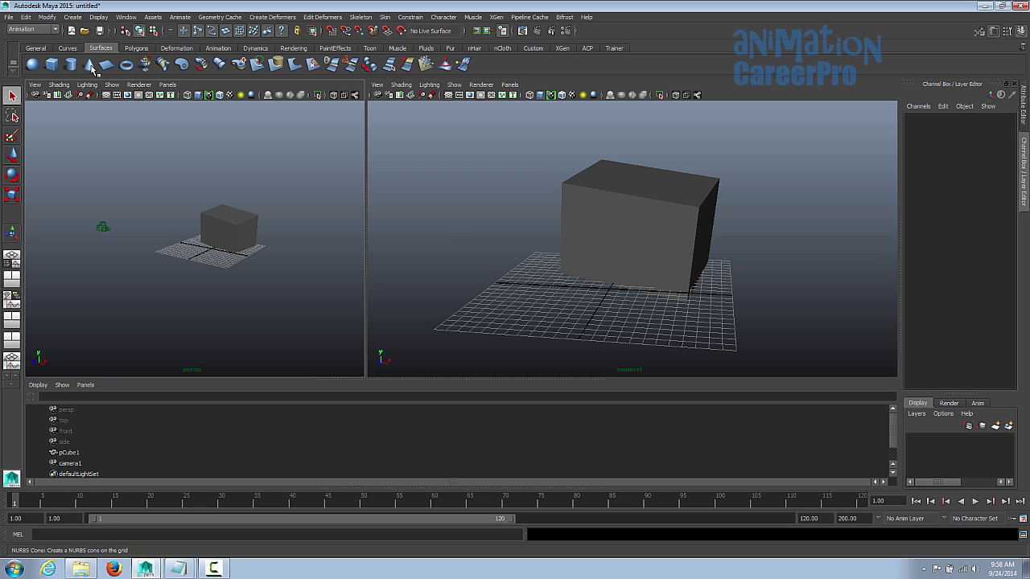
left_click(136, 48)
left_click(218, 48)
left_click(255, 48)
left_click(294, 48)
left_click(334, 49)
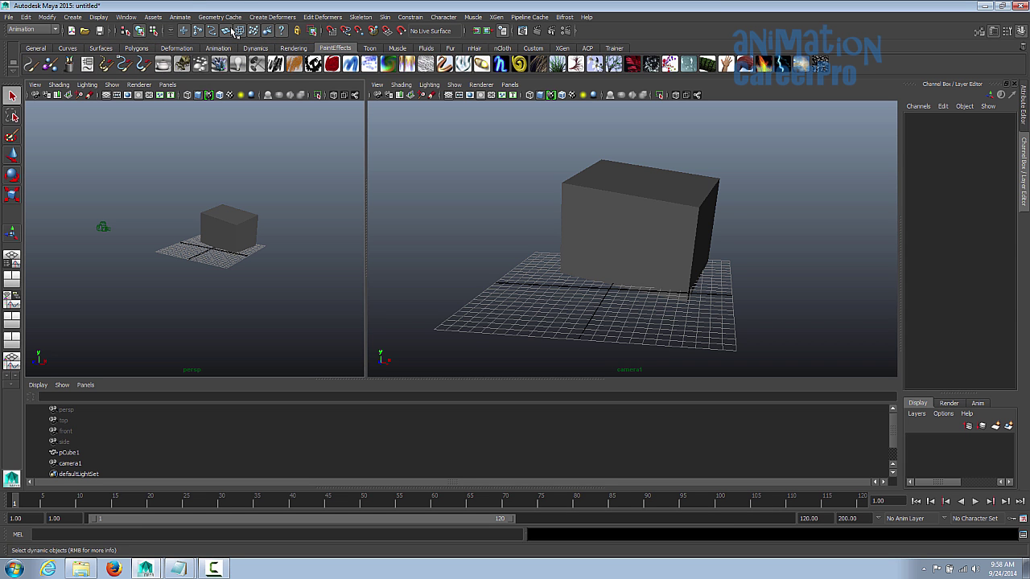
left_click(127, 17)
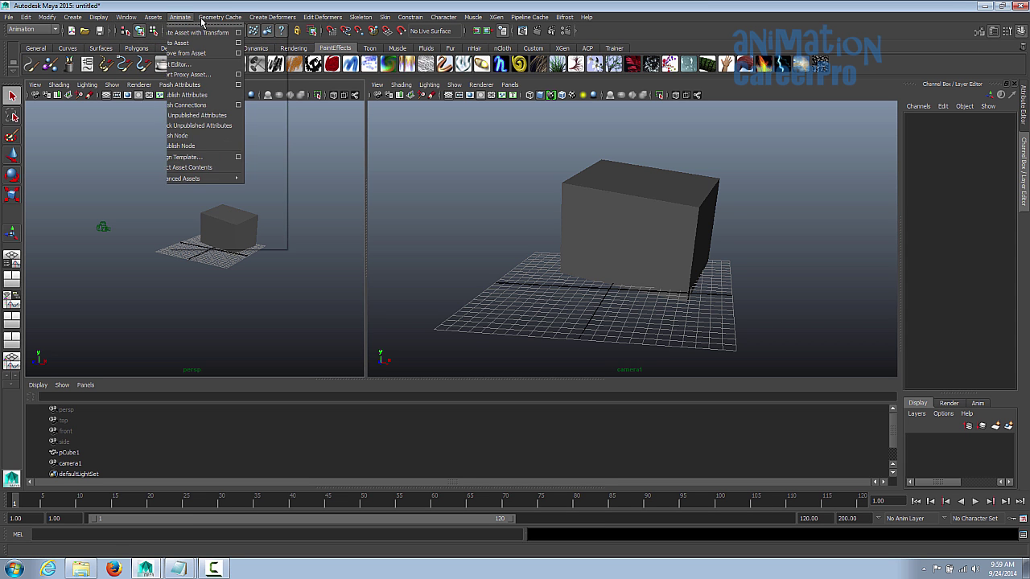
left_click(283, 6)
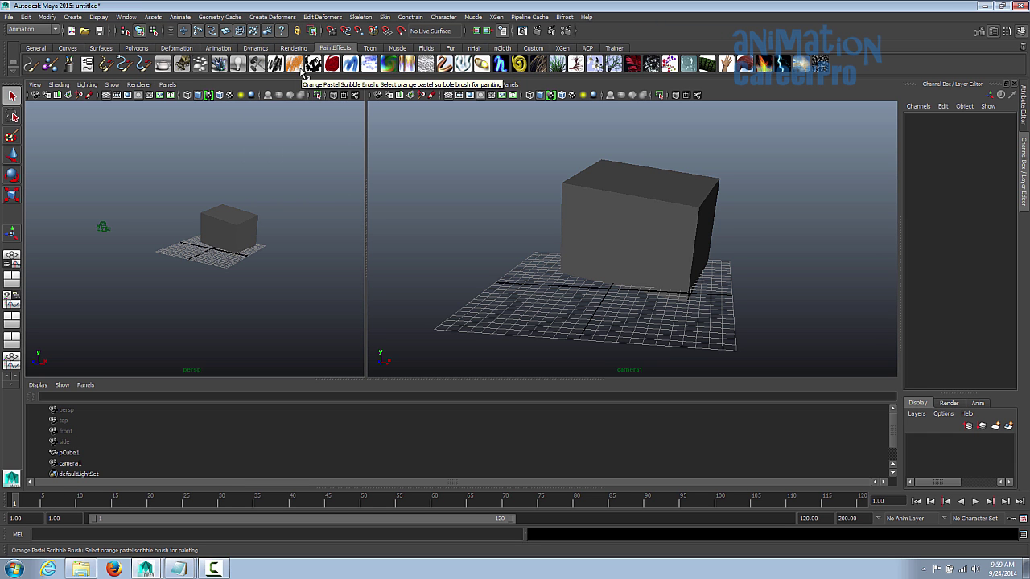
left_click(613, 47)
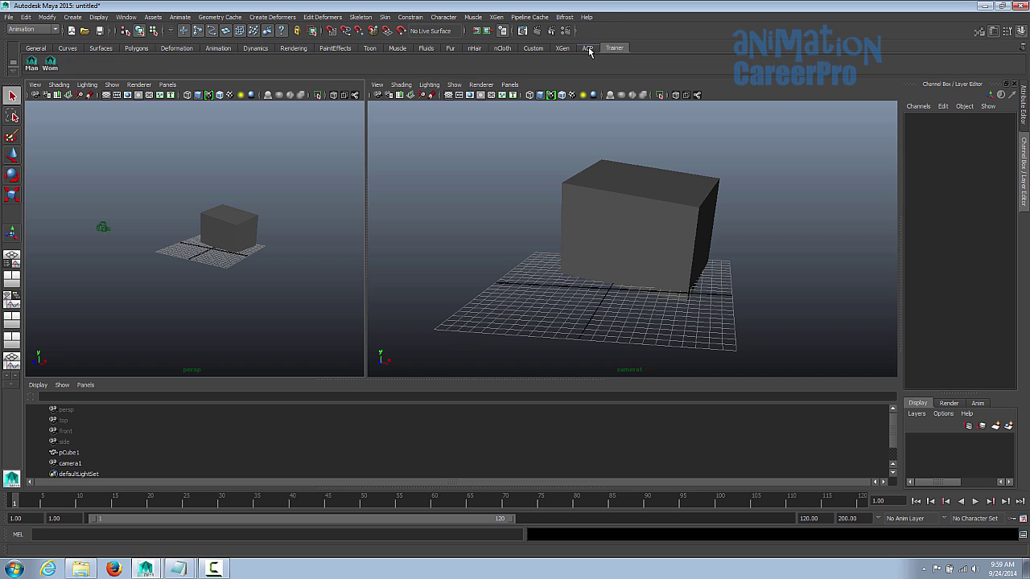
left_click(588, 49)
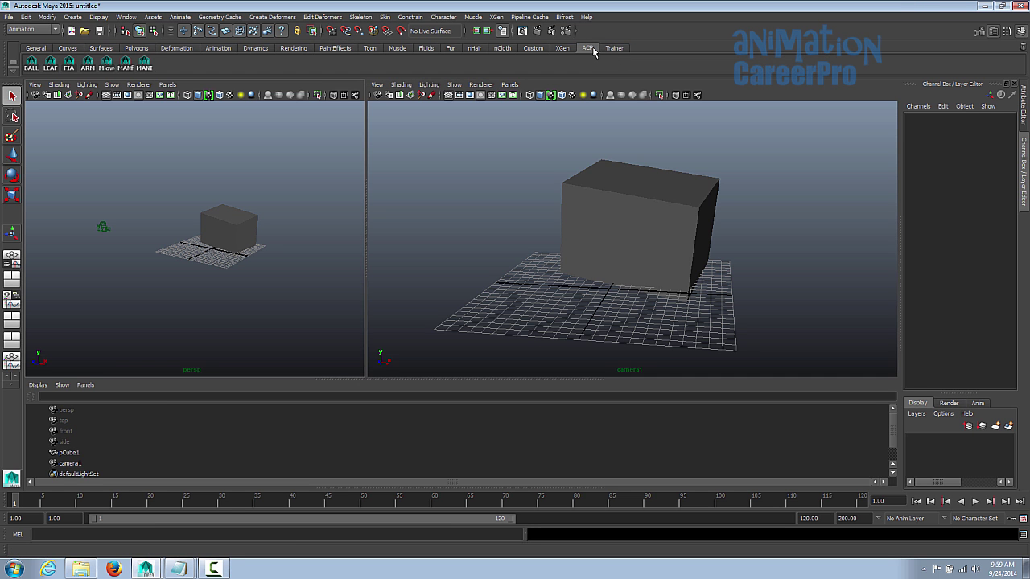
Create a new shelf named test
left_click(13, 68)
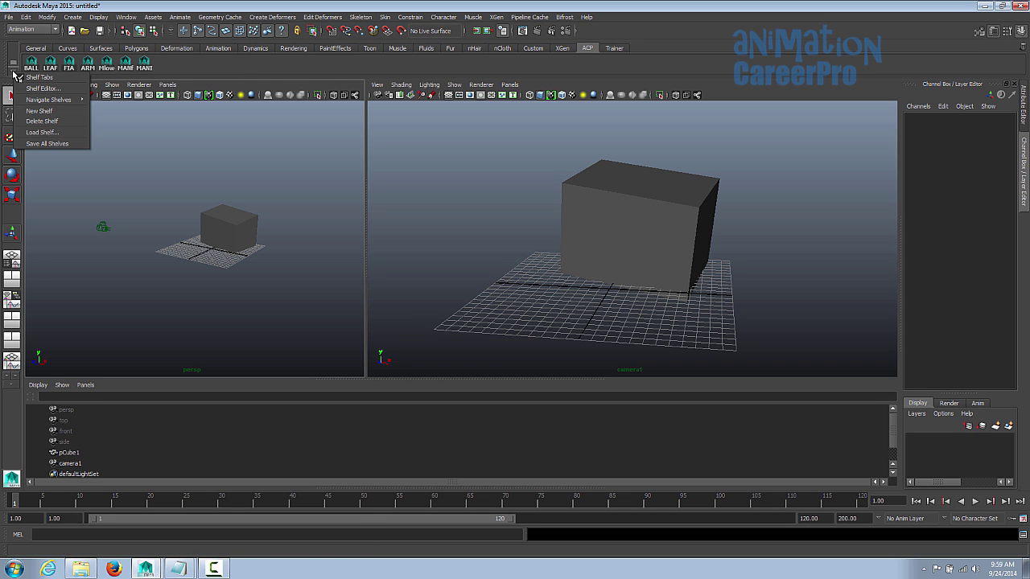
left_click(39, 111)
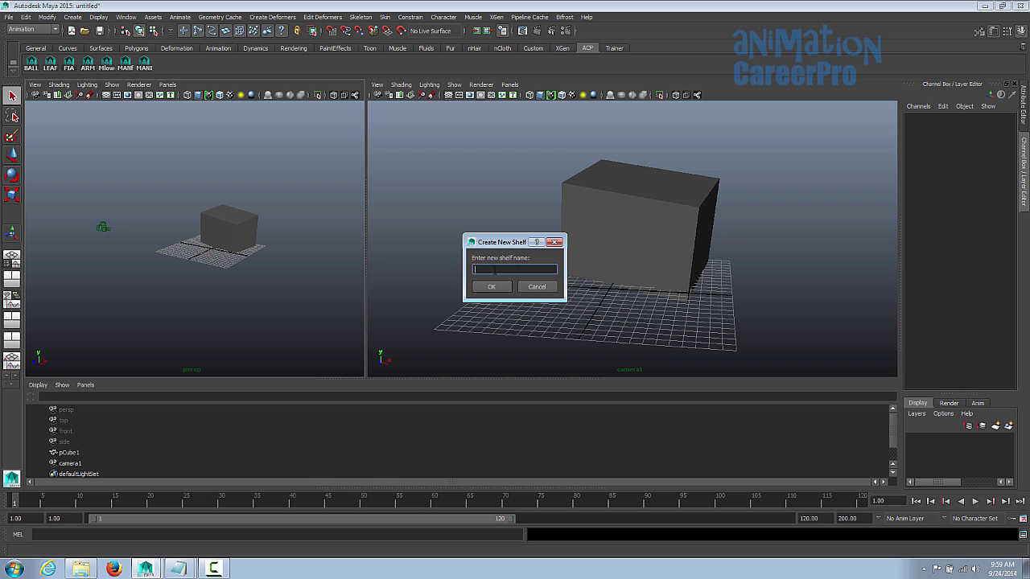
left_click(523, 270)
left_click(491, 287)
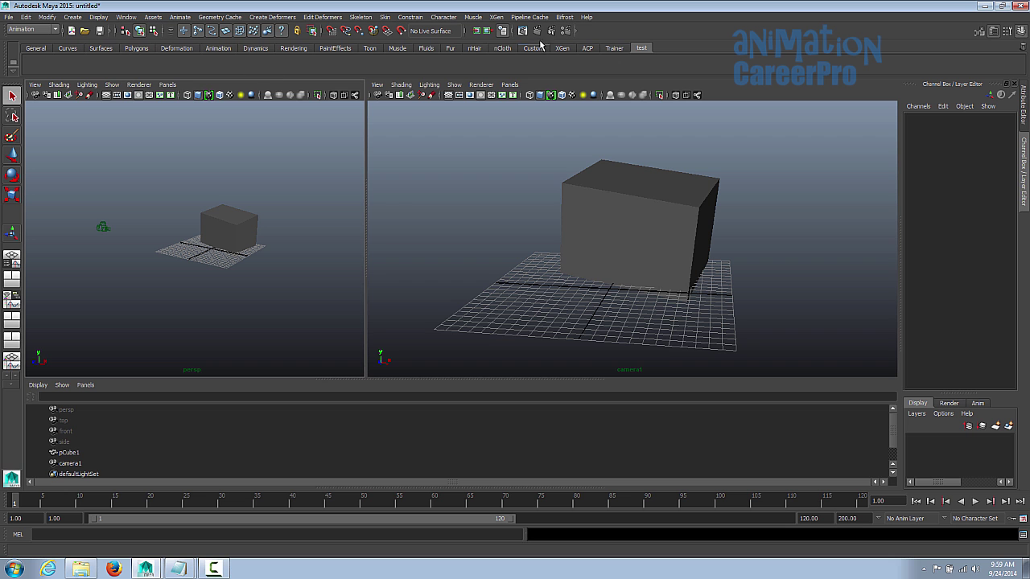
Switch the menu set to Polygons and return it to Animation
left_click(44, 30)
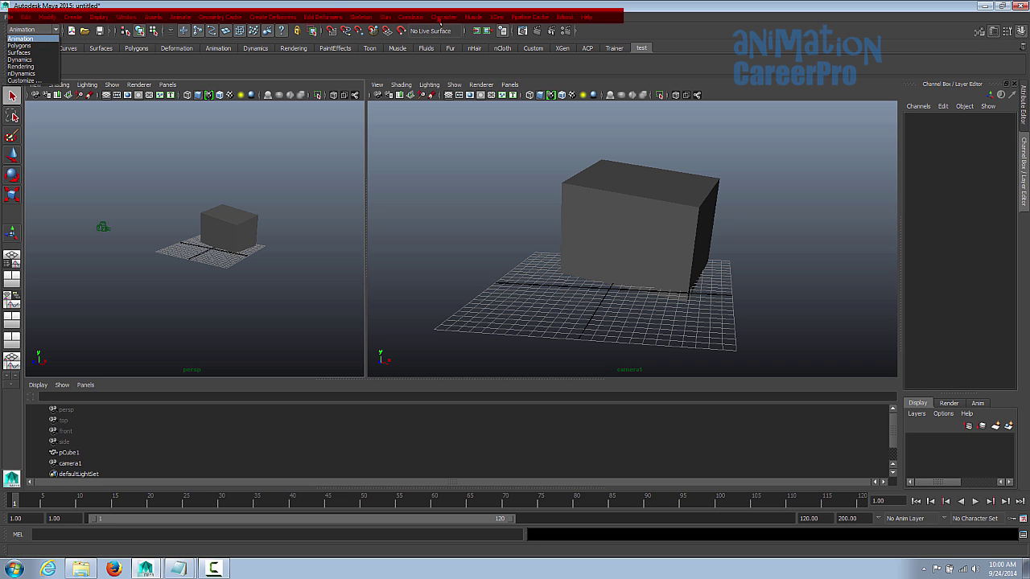
left_click(32, 46)
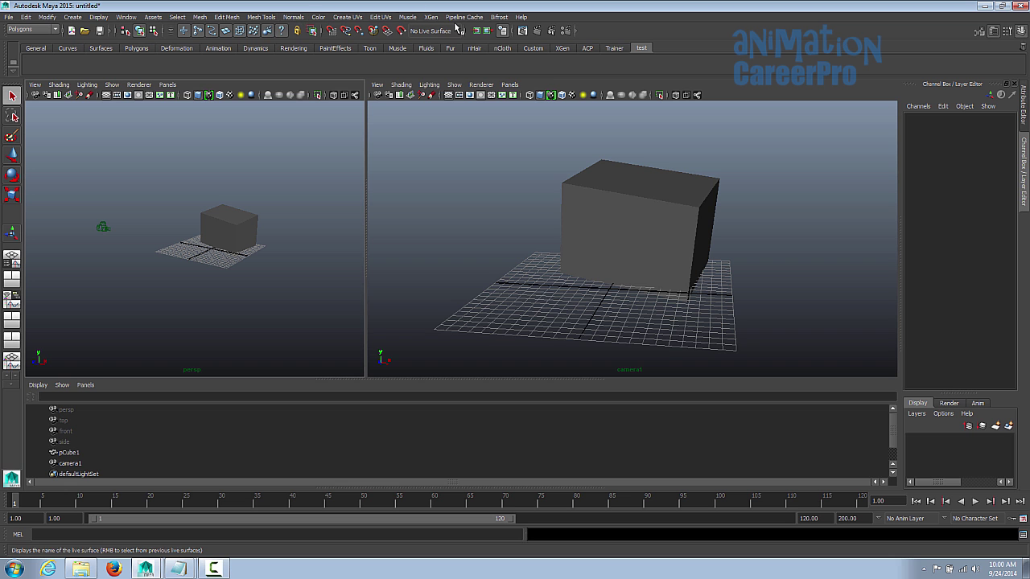
left_click(54, 30)
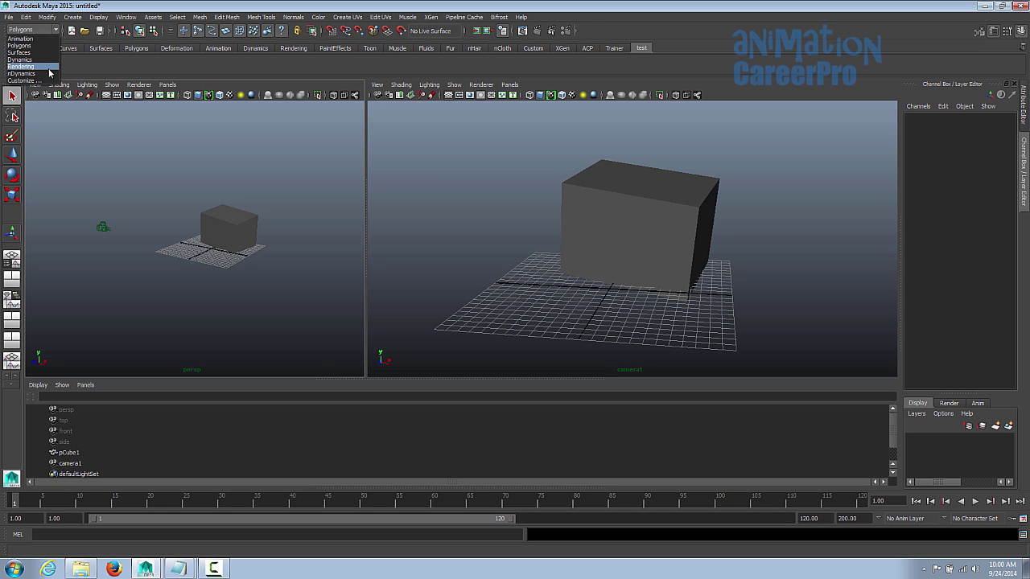
left_click(47, 39)
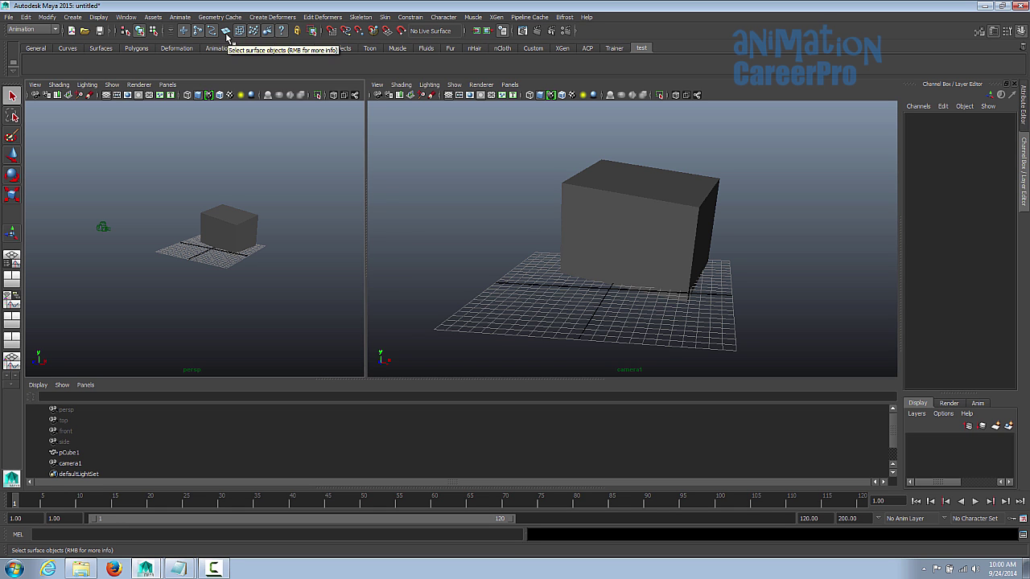
Select the cube and activate the Move tool
left_click(649, 197)
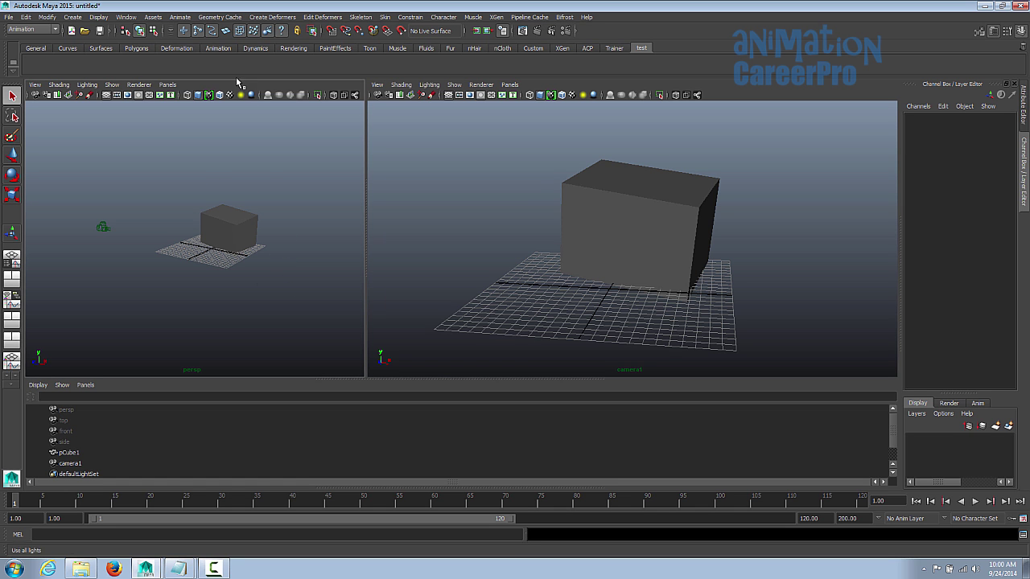
left_click(236, 226)
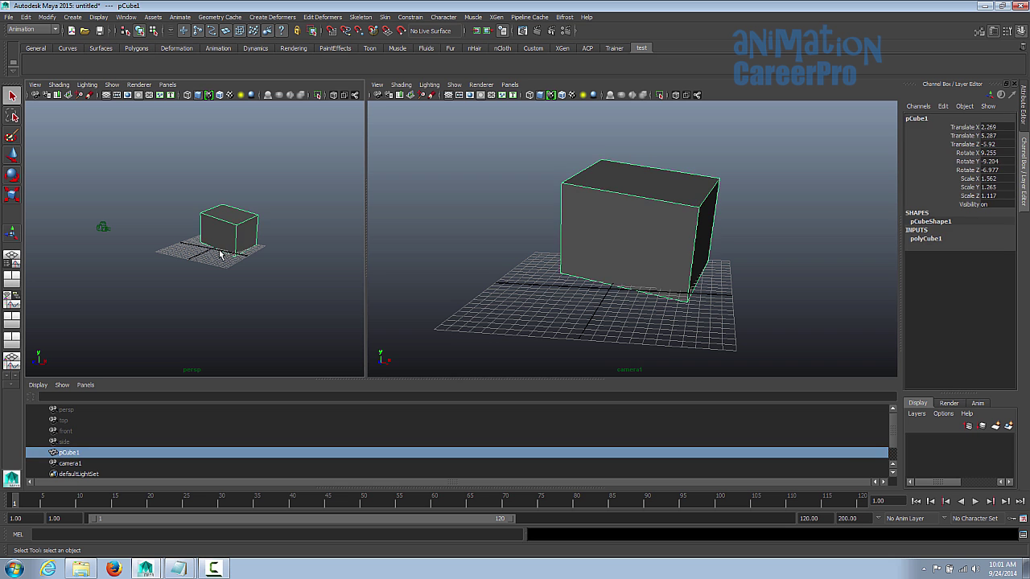
left_click(253, 133)
left_click(635, 233)
key("w")
Examine the cube's translate, rotate and scale channels in relation to the axes of the Move manipulator
left_click(933, 127)
left_click(933, 136)
left_click(936, 145)
left_click(938, 153)
left_click(942, 162)
left_click(945, 170)
key("w")
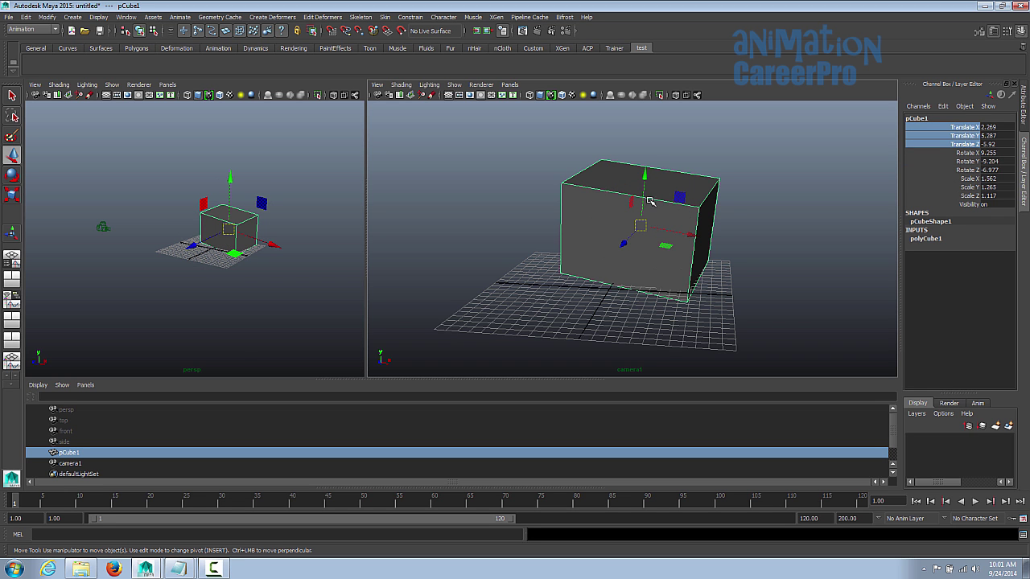
left_click(646, 176)
left_click(632, 246)
left_click(646, 175)
left_click(925, 128)
left_click_drag(927, 129, 941, 145)
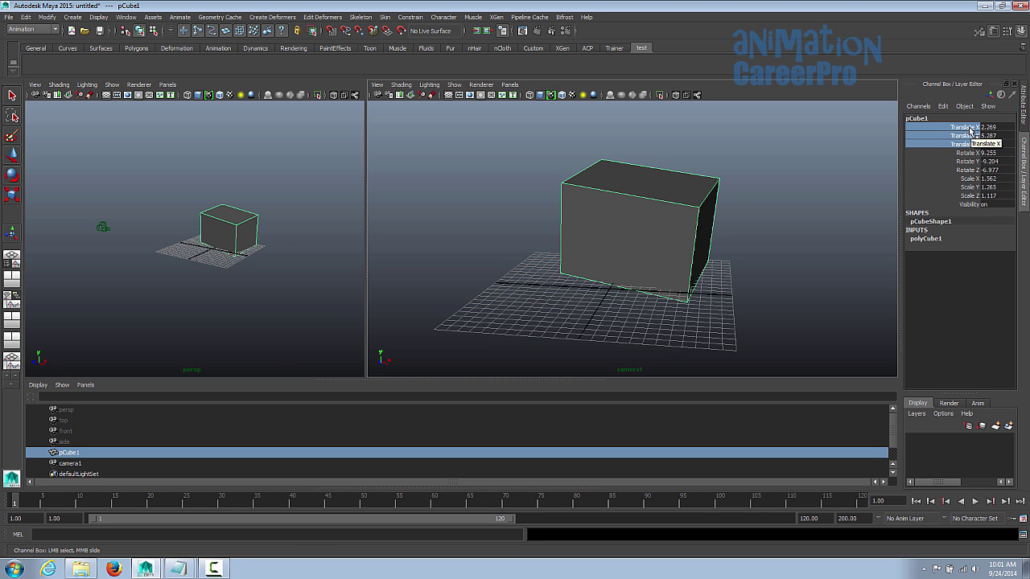
Highlight the cube's Translate X, Y and Z channels one at a time, and open the Translate X value for editing
left_click(968, 128)
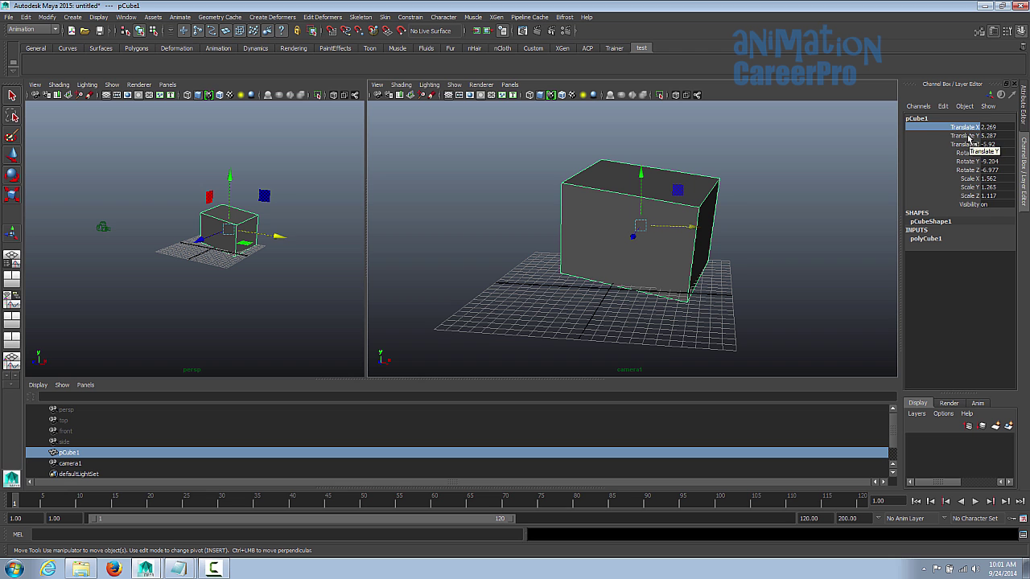
left_click(967, 136)
left_click(967, 145)
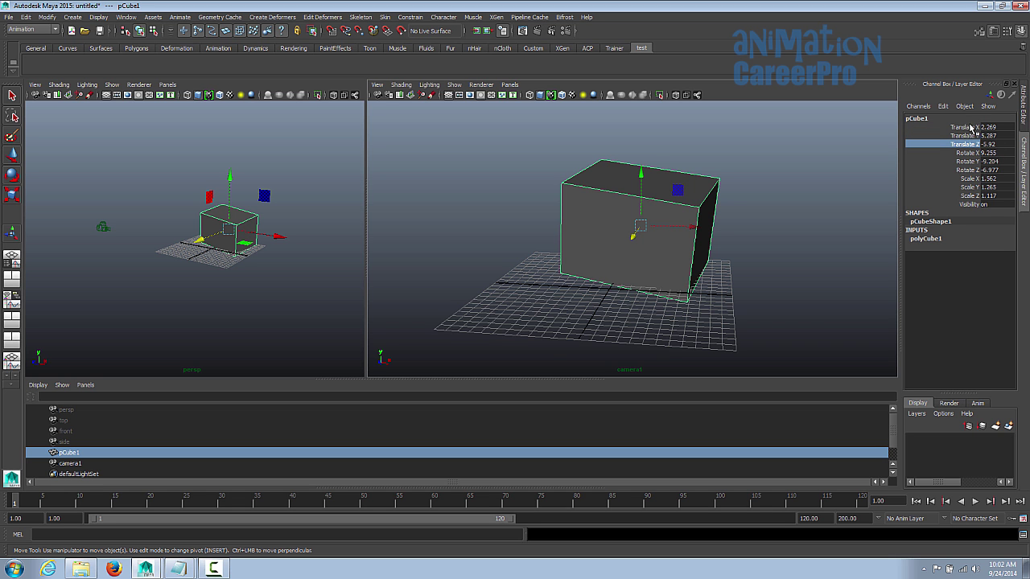
left_click(964, 128)
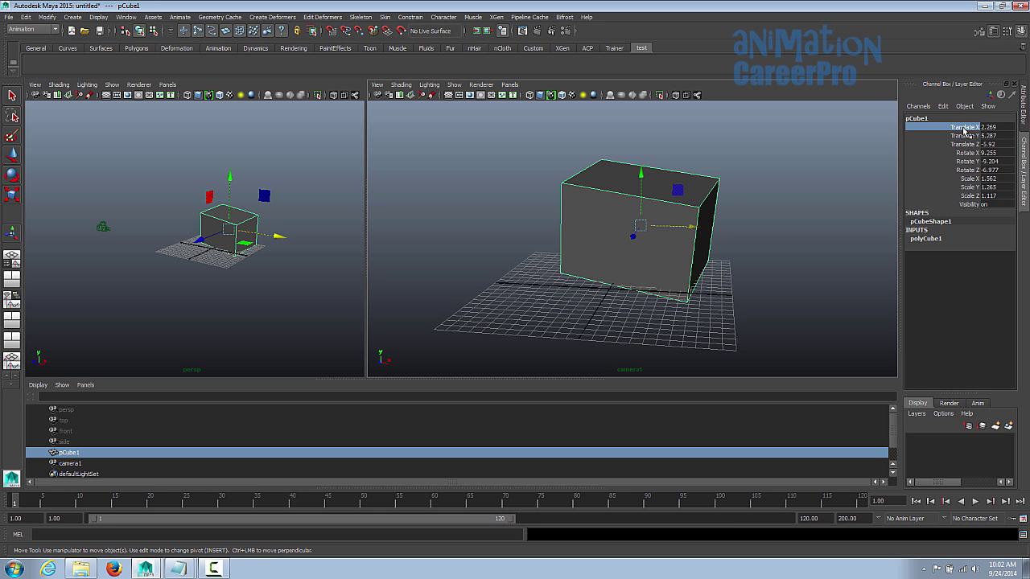
double_click(999, 128)
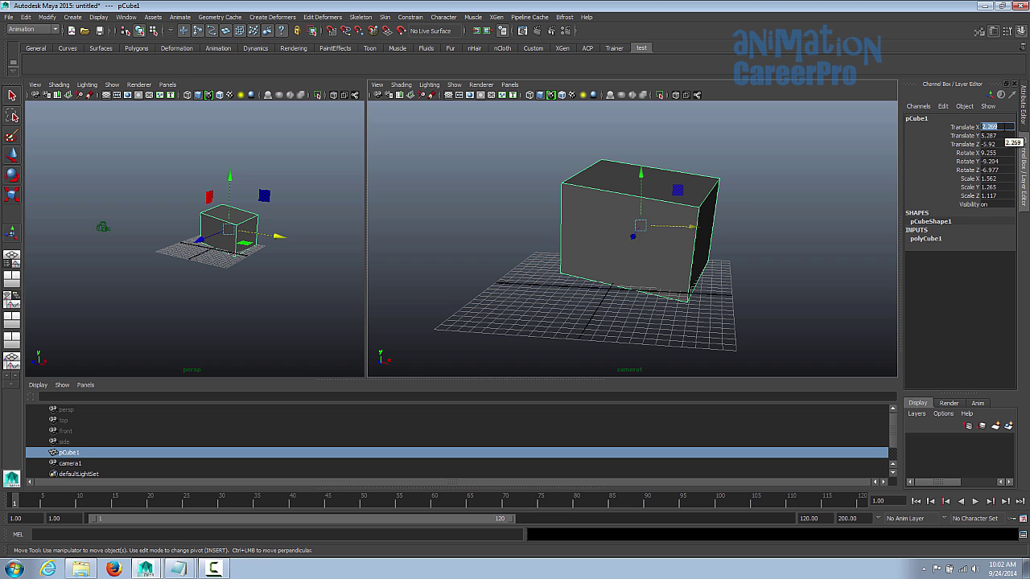
Reposition the cube with the virtual slider to about Translate X 1.558, Translate Y 1.707 and Translate Z -6.729
left_click(962, 129)
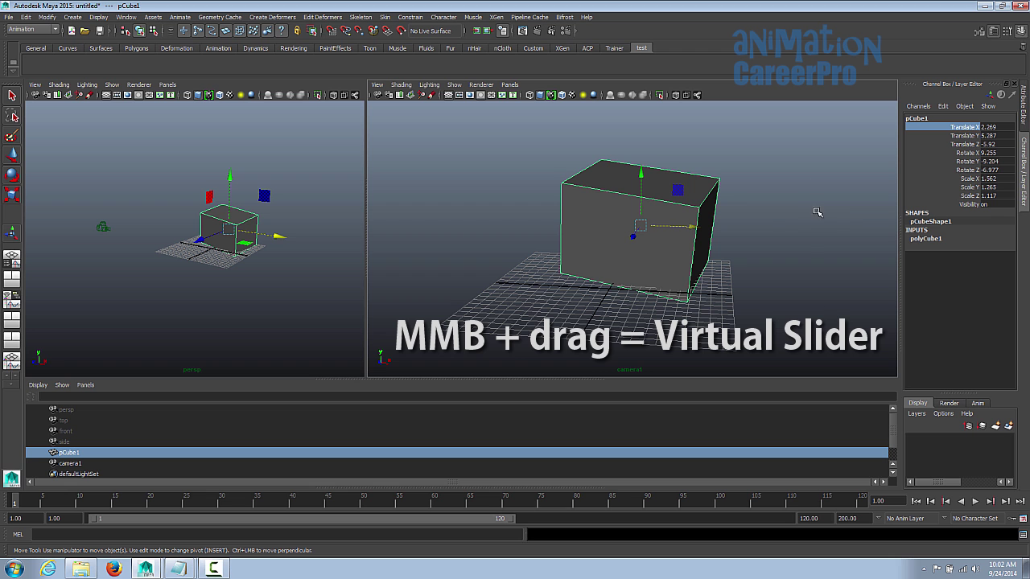
middle_click(770, 232)
middle_click_drag(771, 232, 768, 232)
middle_click(771, 232)
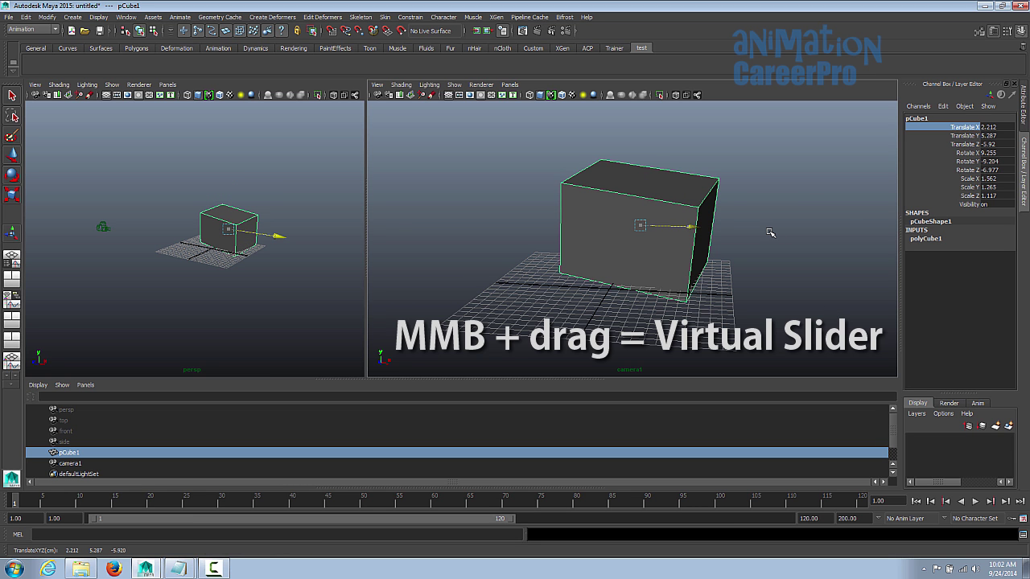
middle_click_drag(759, 220, 811, 212)
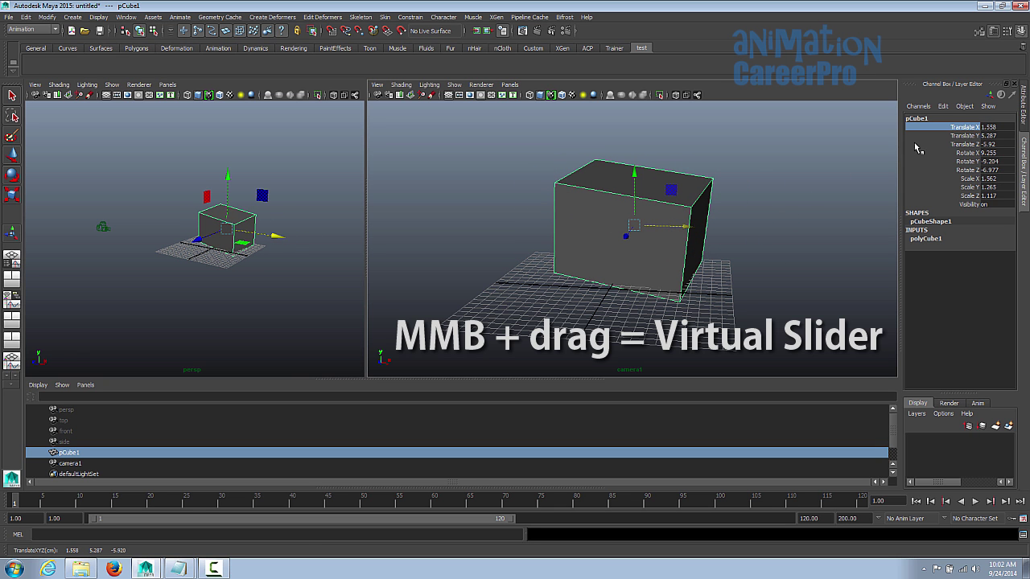
left_click(954, 136)
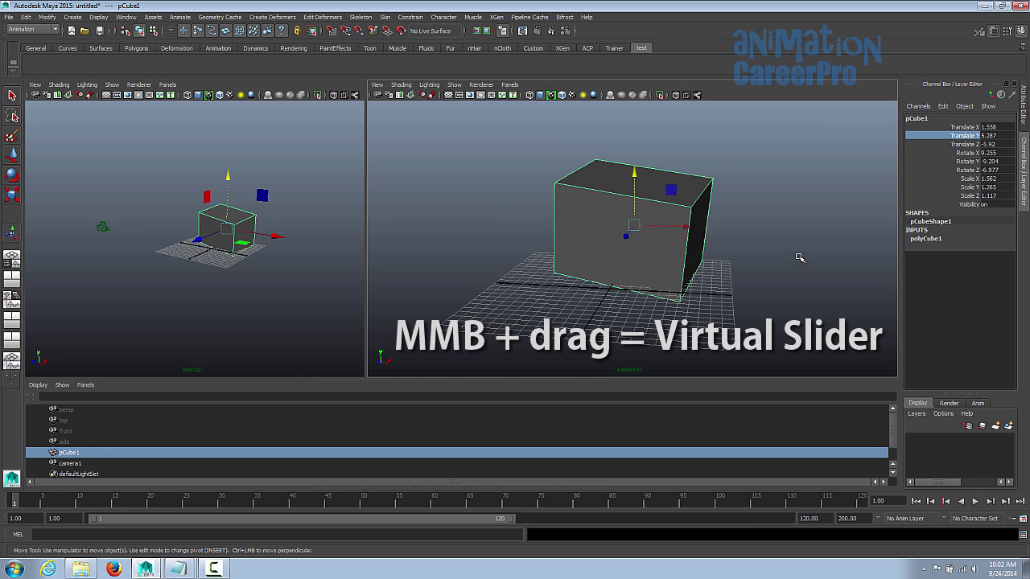
middle_click_drag(798, 258, 941, 267)
left_click(948, 146)
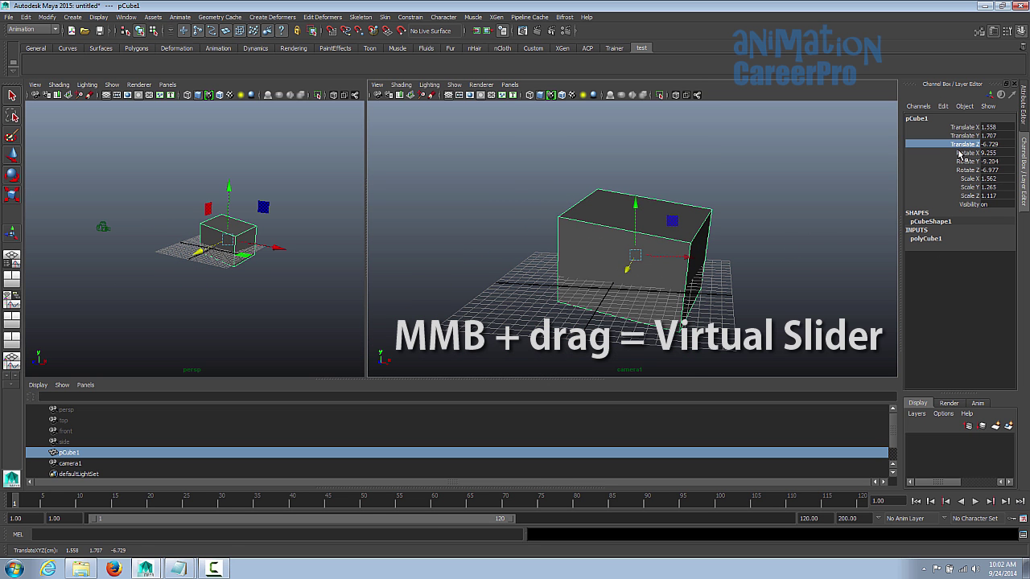
Rotate the cube with the virtual slider to about Rotate X -35.025, Rotate Y -13.683 and Rotate Z 34.423
left_click(959, 153)
middle_click_drag(822, 251, 893, 241)
left_click(967, 161)
middle_click_drag(799, 246, 925, 242)
left_click(967, 170)
Scale the cube with the virtual slider to about Scale X 1.843, Scale Y 1.553 and Scale Z 1.707
key("r")
left_click(967, 178)
middle_click_drag(828, 274, 800, 283)
left_click(967, 186)
mouse_move(804, 241)
middle_mouse_down()
mouse_move(793, 242)
mouse_move(812, 242)
middle_mouse_up()
left_click(967, 196)
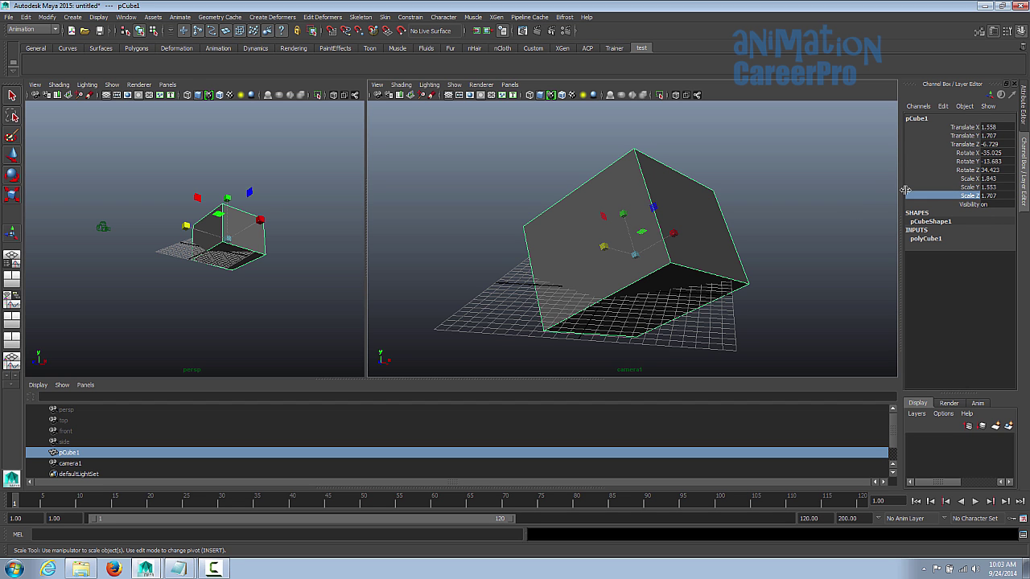
Set the cube's Scale X, Y and Z values to 1 all at once
left_click_drag(1003, 178, 1000, 195)
type("1")
key("Return")
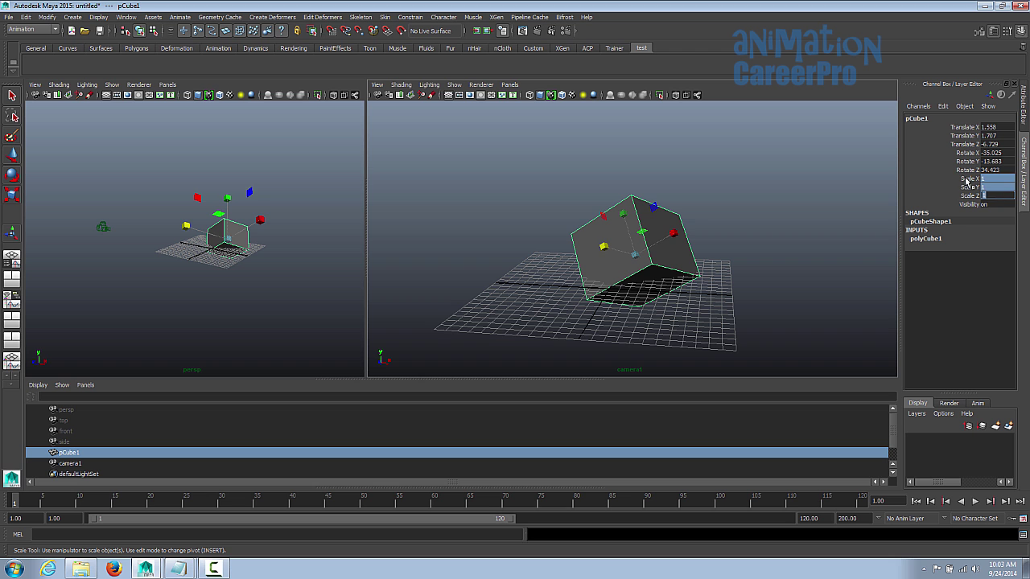
left_click(966, 179)
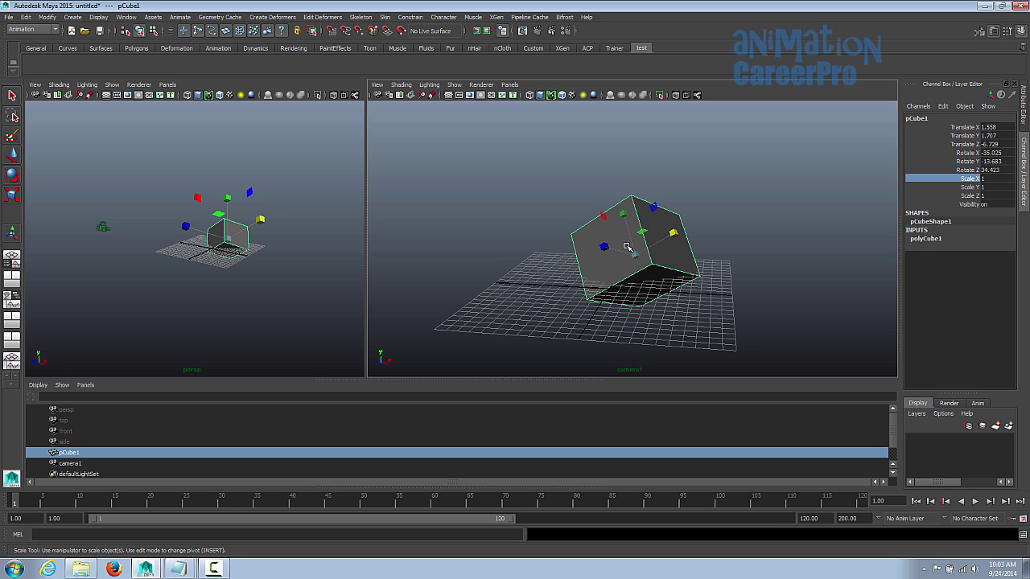
Set all of the cube's translate and rotate values to 0 at once and activate the Rotate tool
left_click_drag(993, 128, 1000, 172)
type("0")
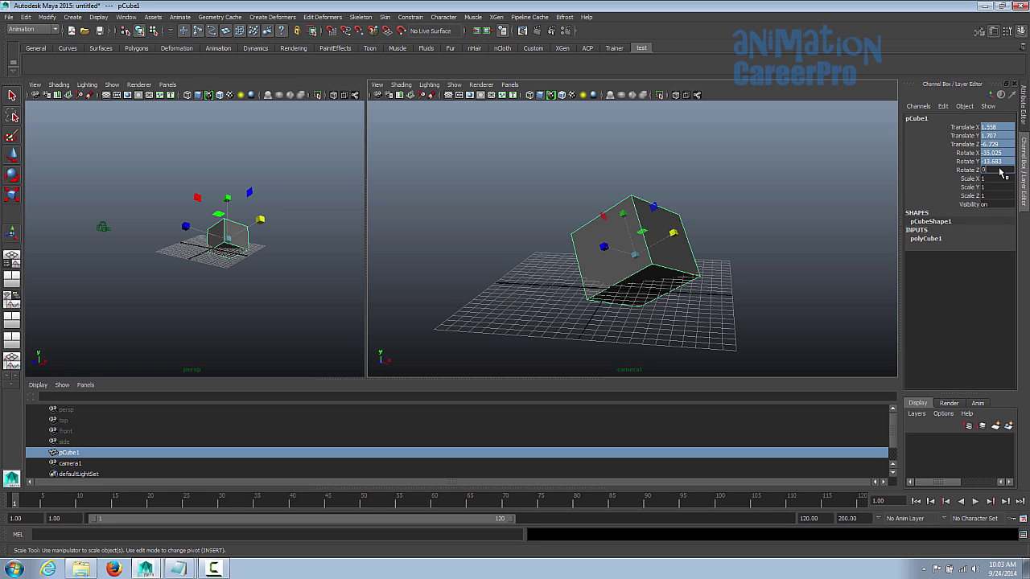
key("Return")
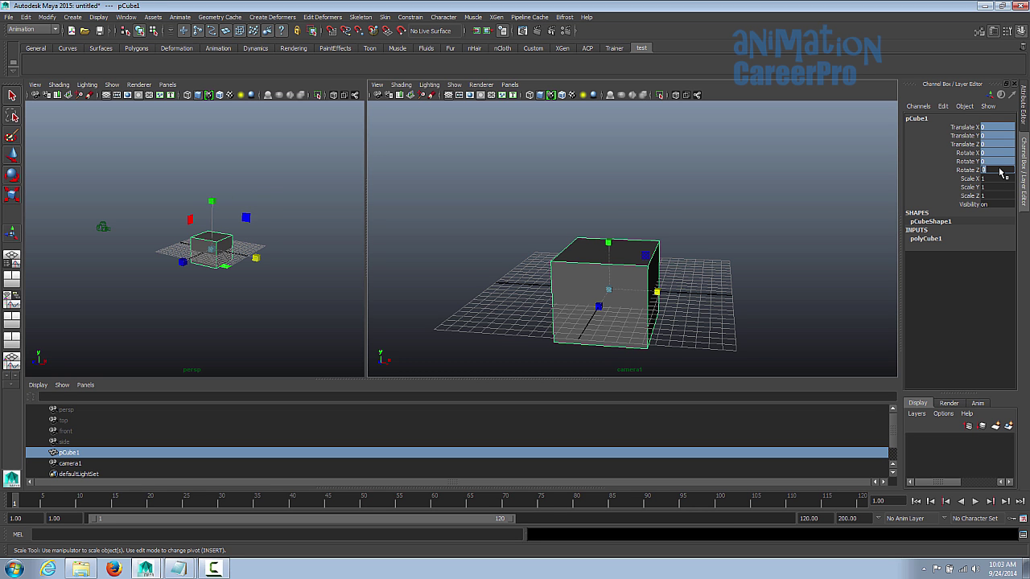
left_click(971, 171)
key("e")
left_click_drag(816, 219, 798, 215, "alt")
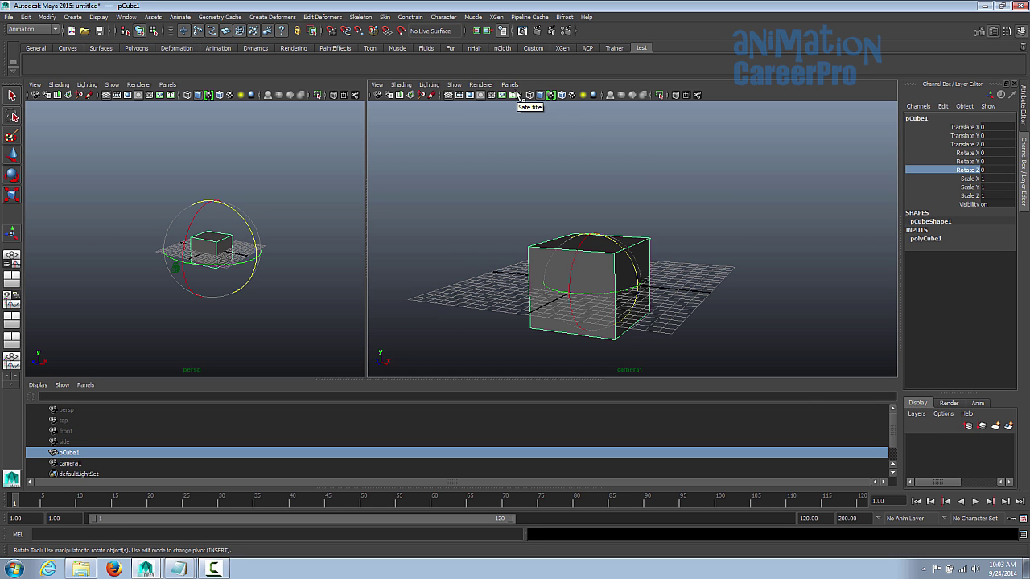
Switch the camera view's renderer to Legacy High Quality Viewport and return it to Legacy Default Viewport
left_click(482, 86)
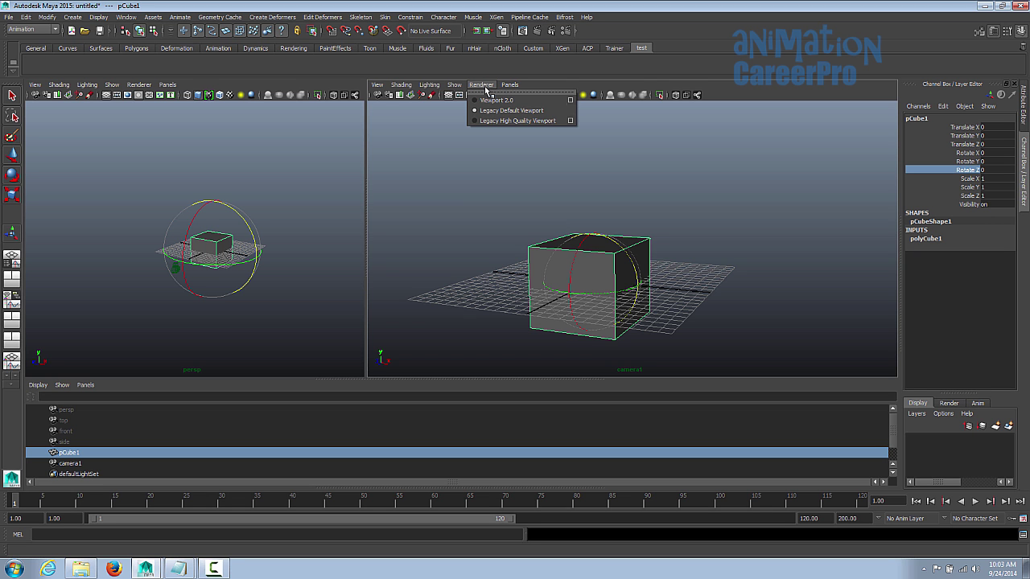
left_click(518, 121)
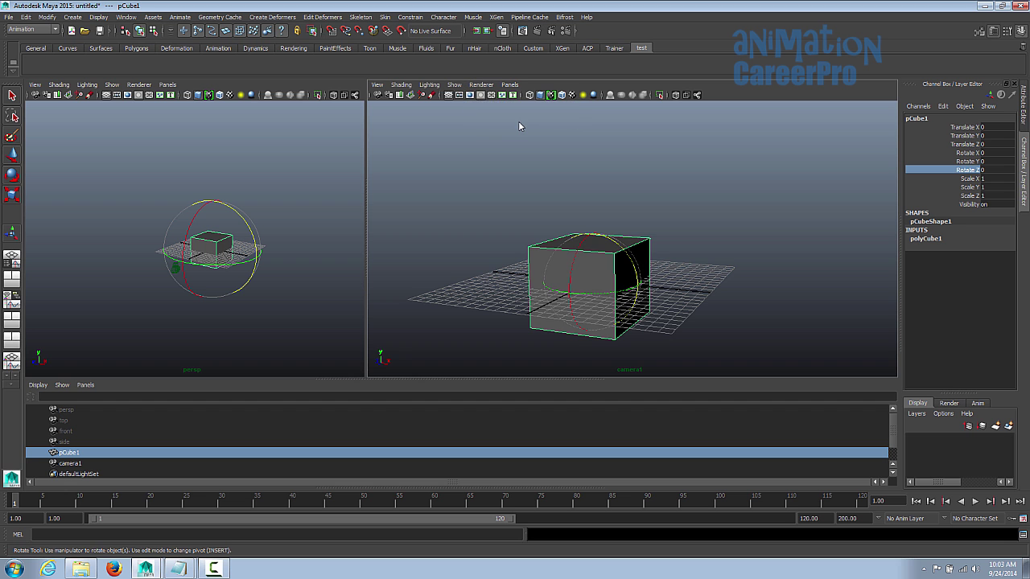
left_click(481, 85)
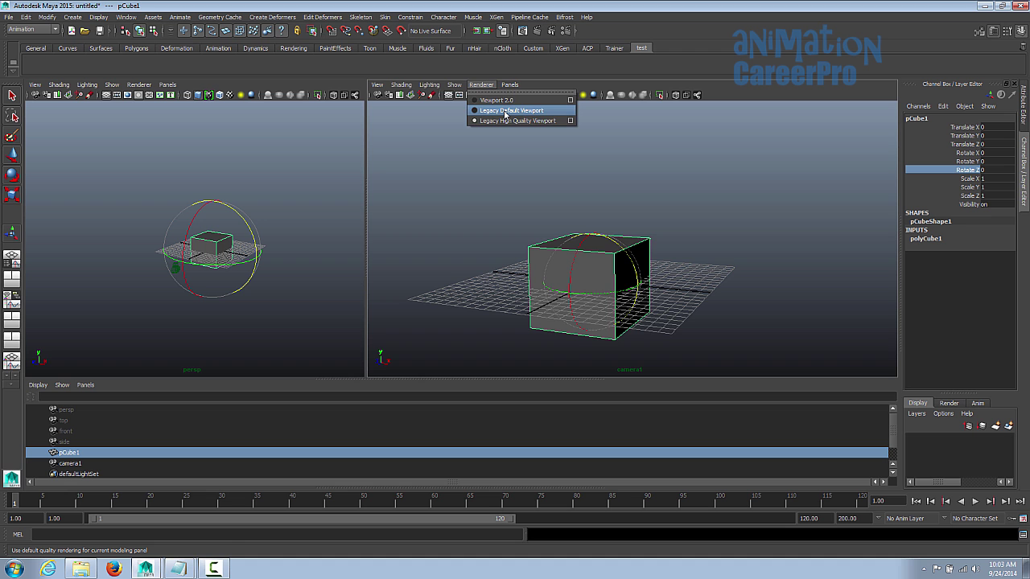
left_click(505, 111)
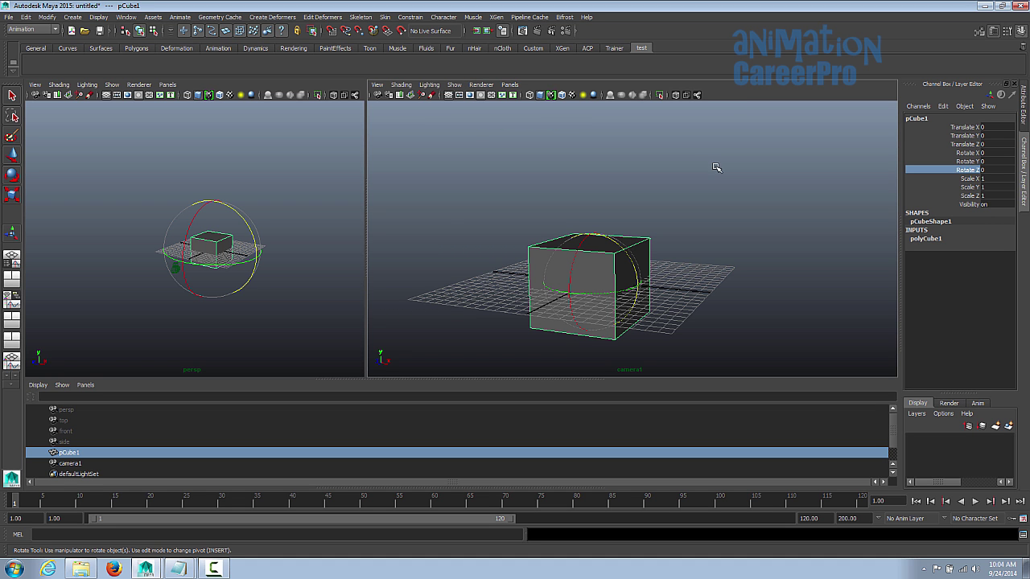